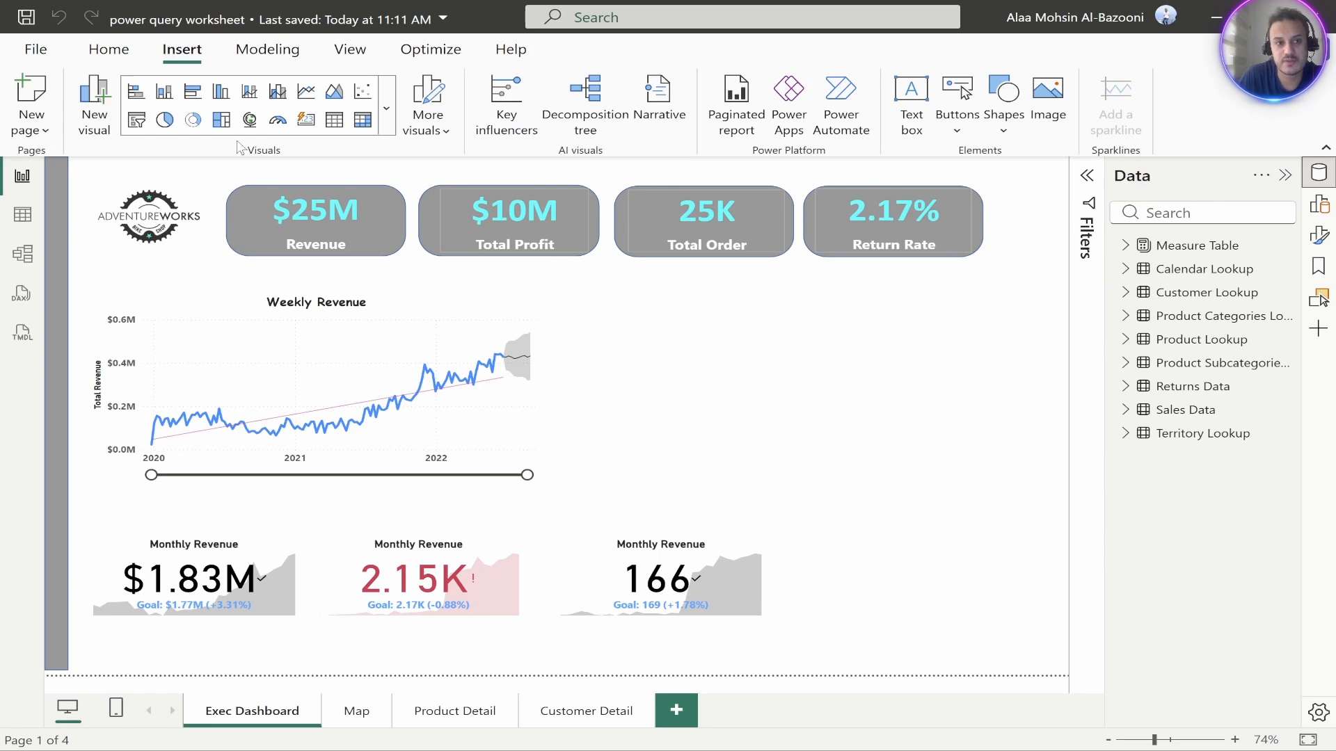
Insert a donut chart below the Return Rate card and use CategoryName from Product Categories Lookup as its legend
left_click(198, 124)
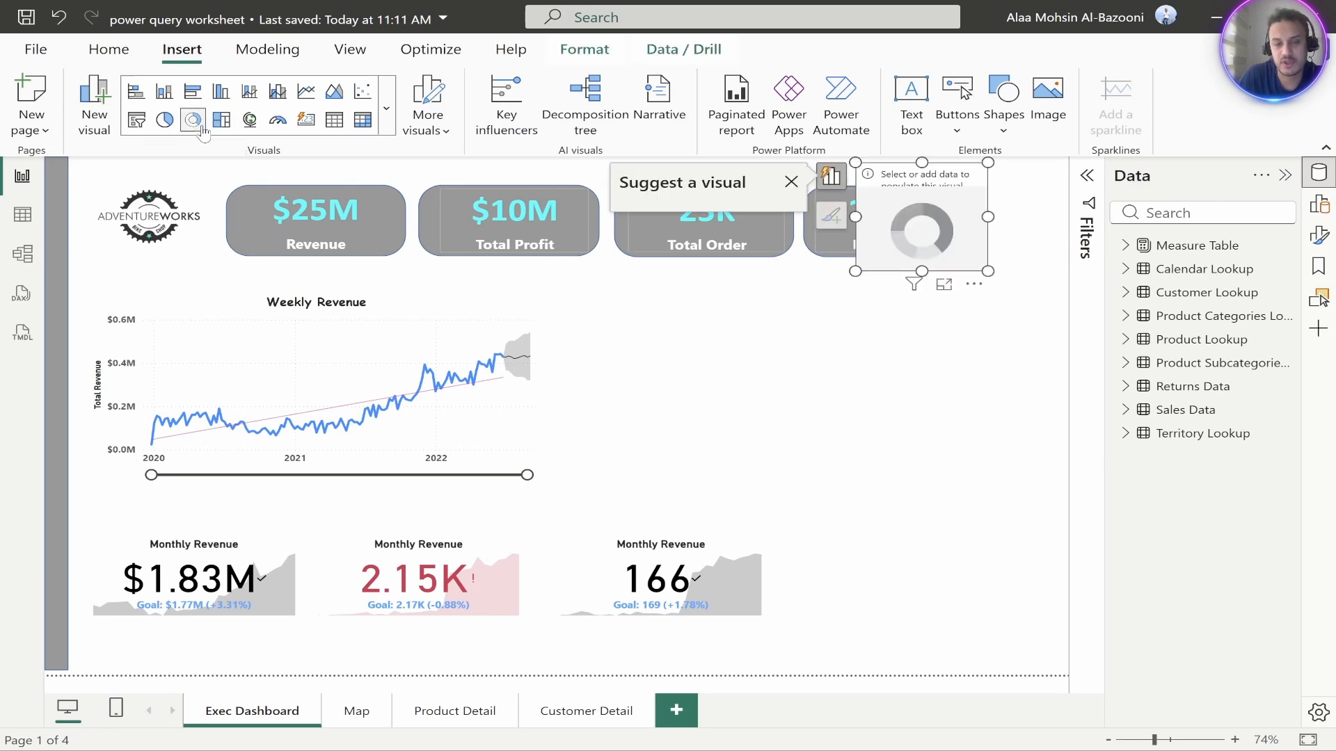
left_click_drag(871, 265, 842, 381)
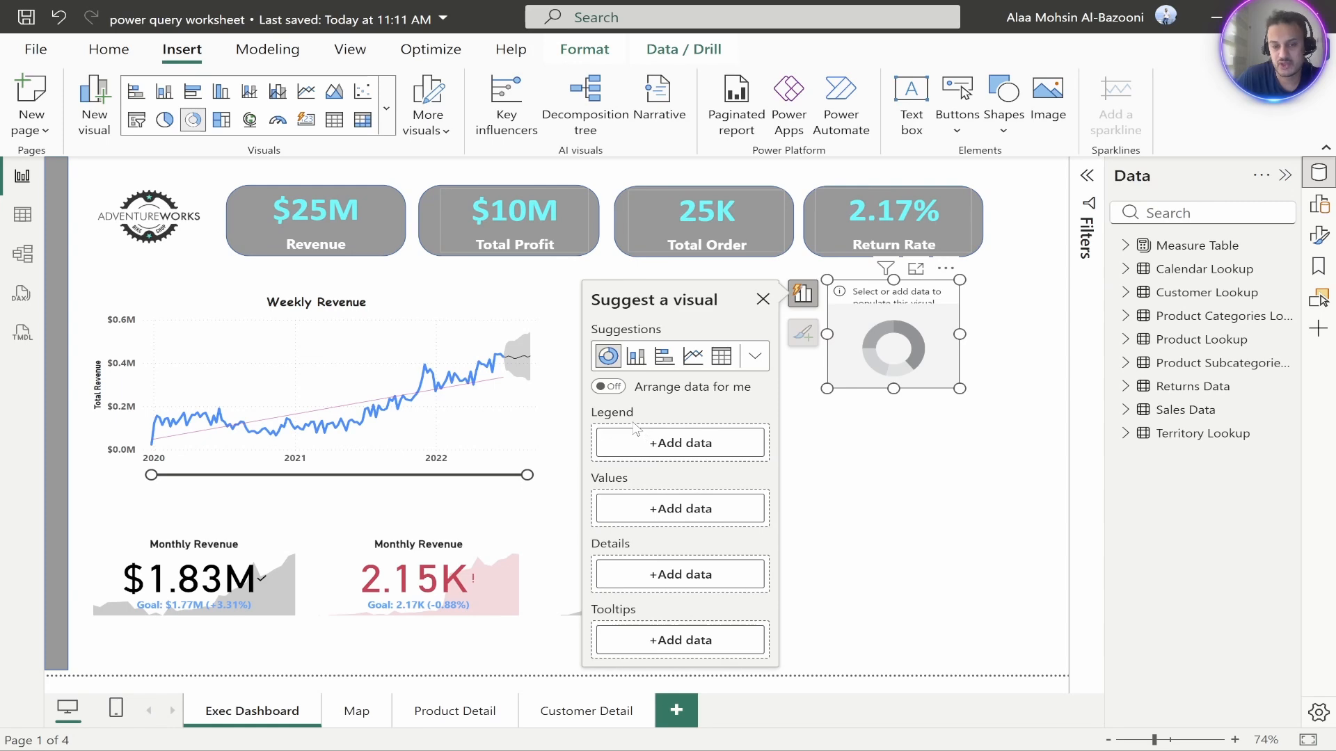
left_click(672, 443)
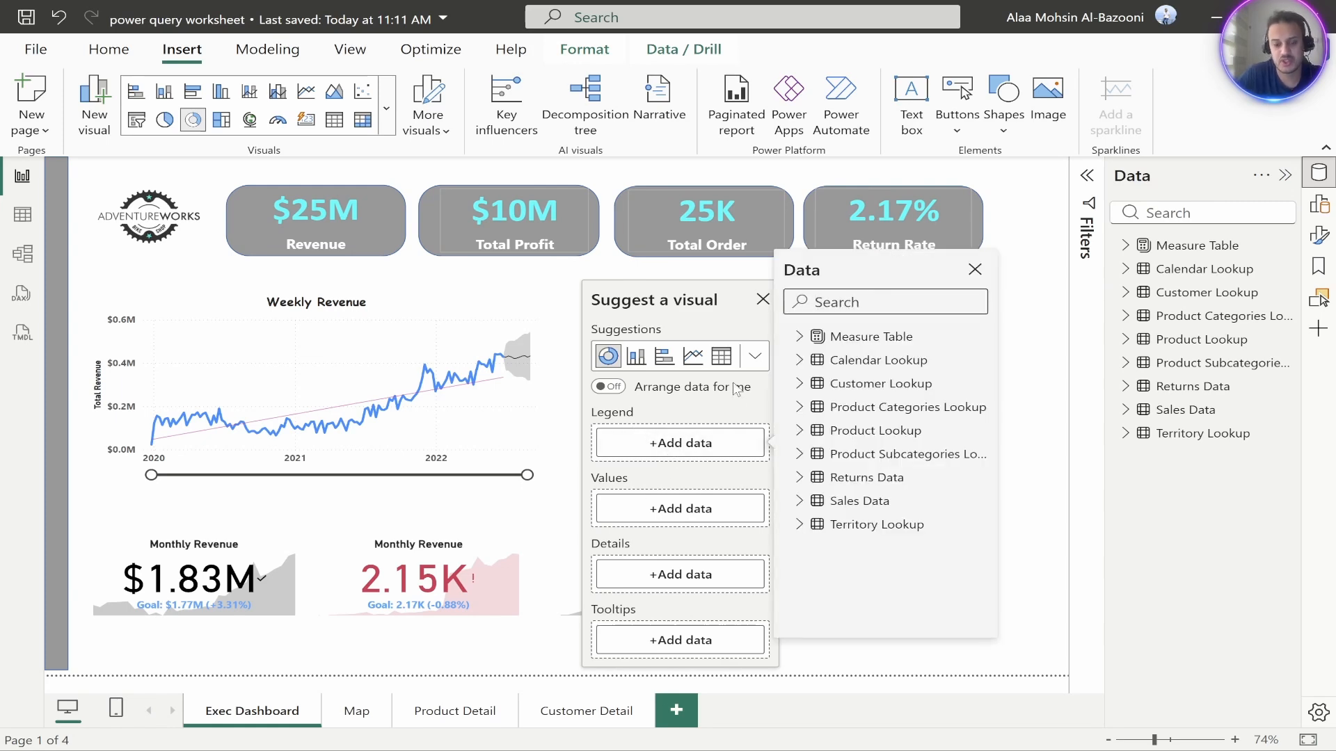
type("cate")
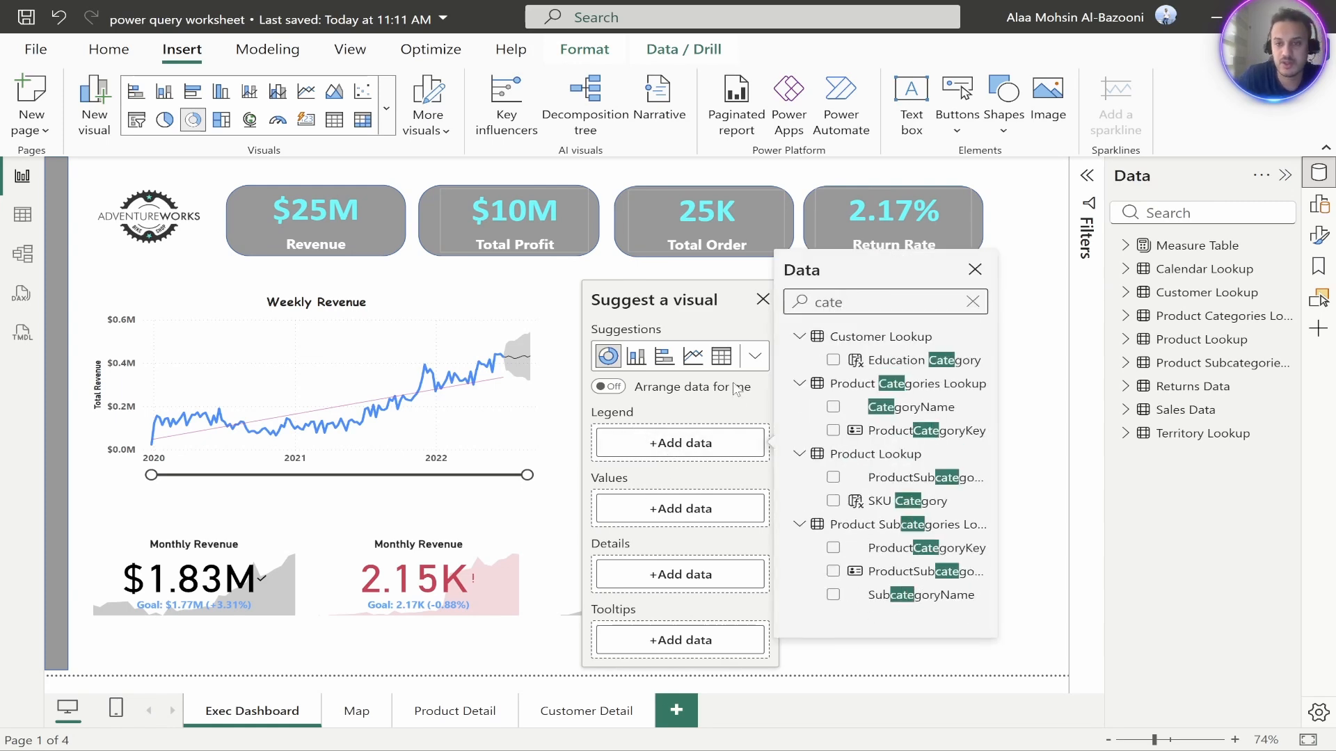
left_click(832, 407)
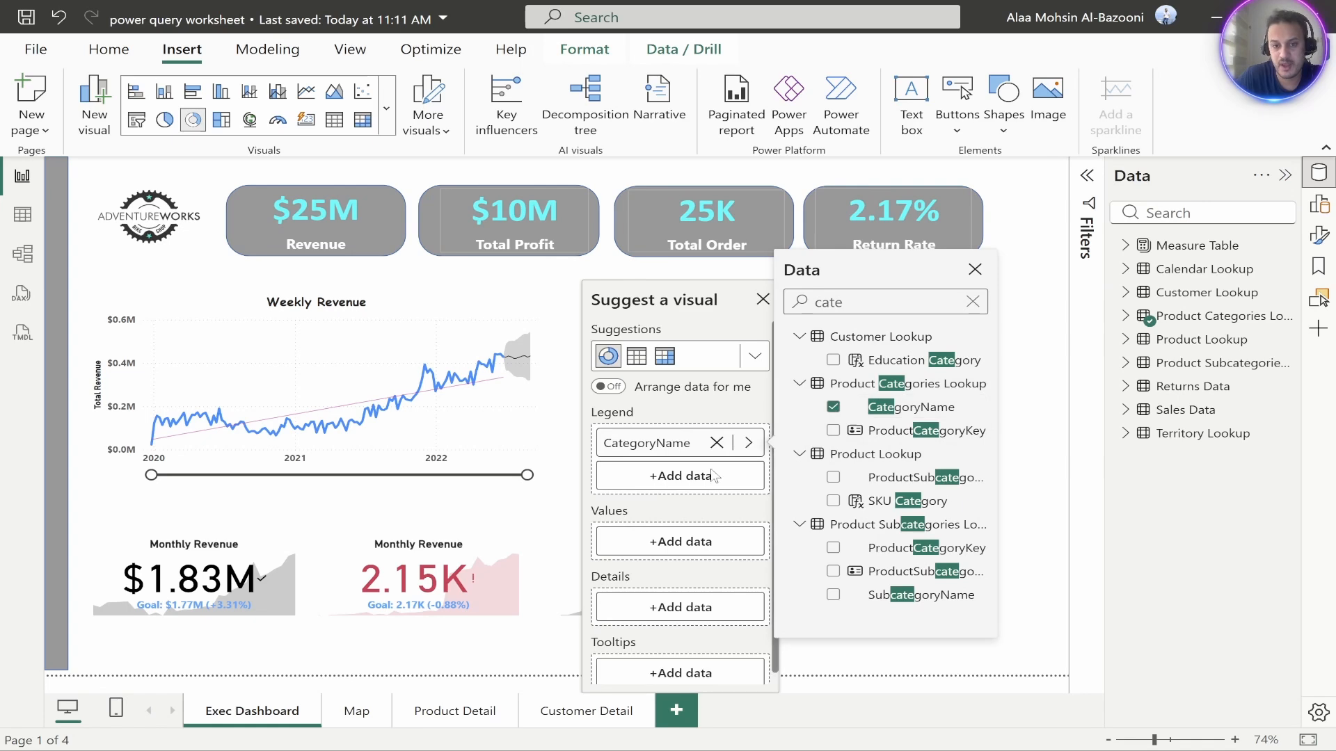
Add the Total Order measure as the donut chart's values
left_click(675, 544)
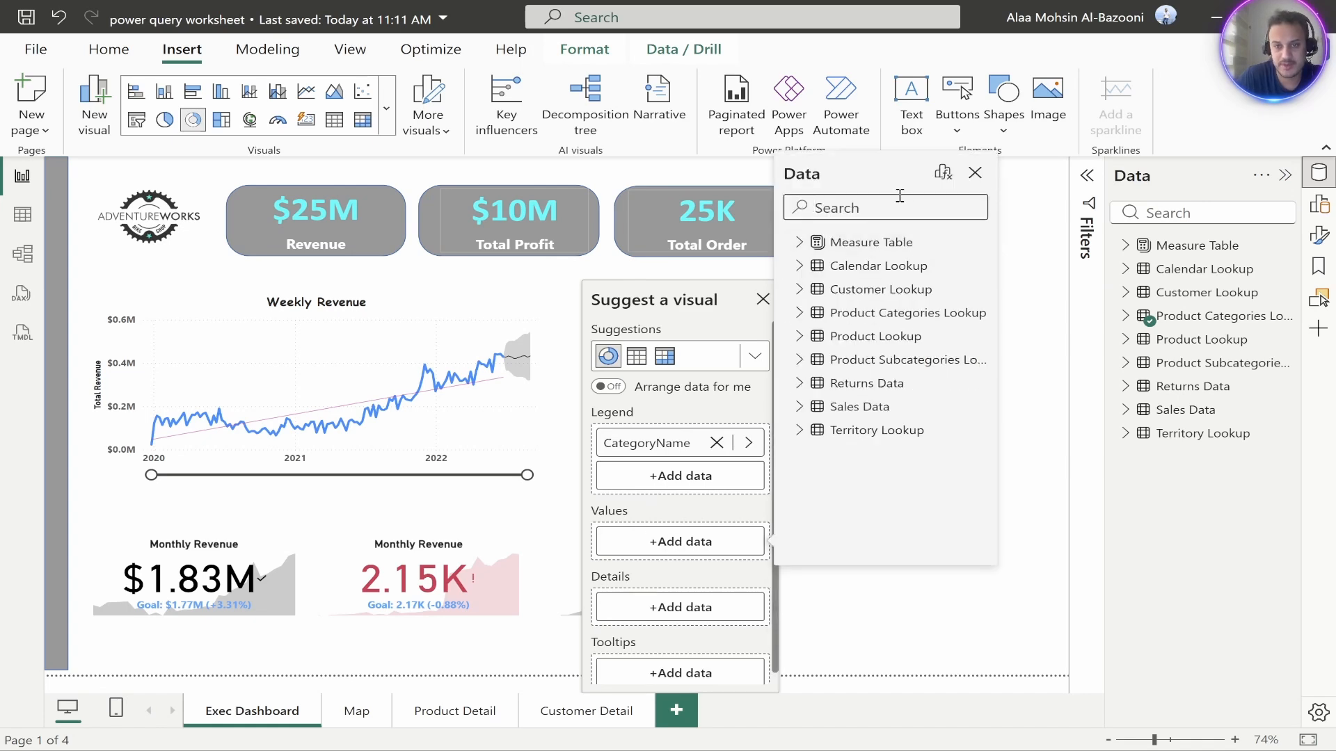
type("tota")
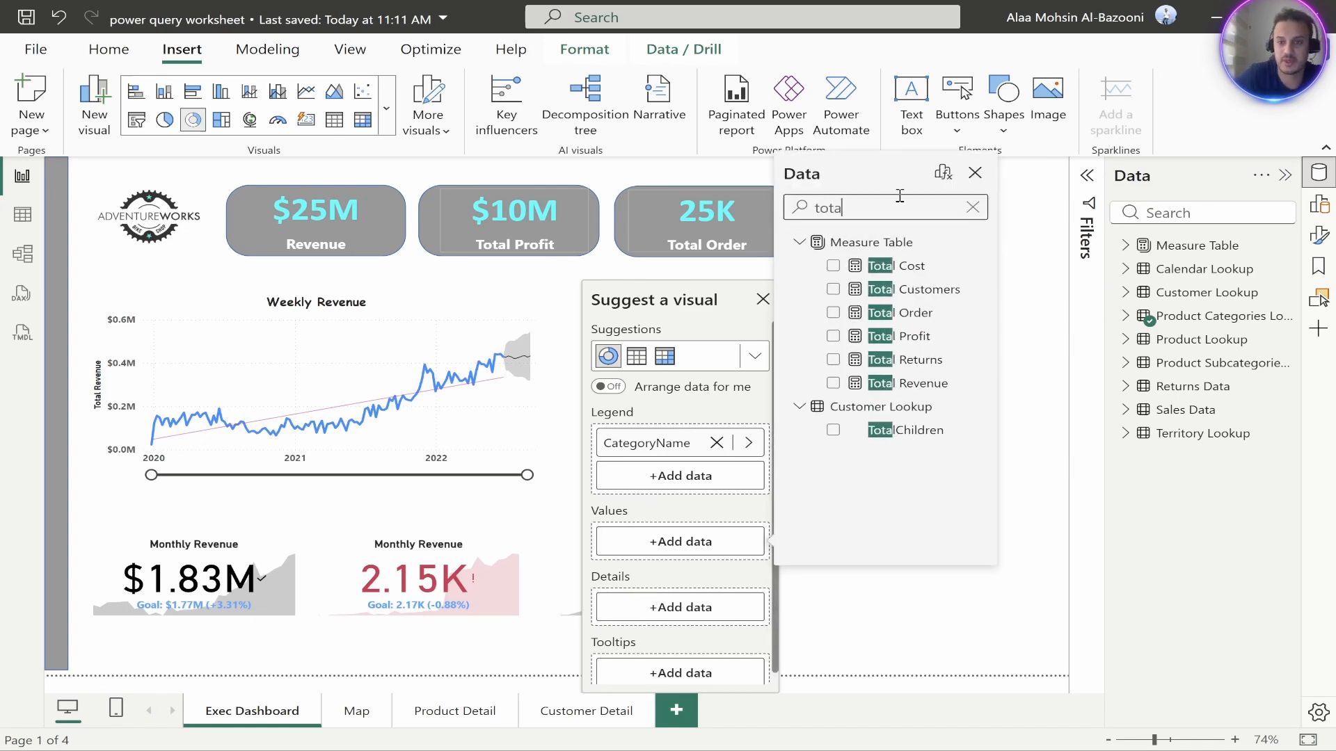
left_click(834, 313)
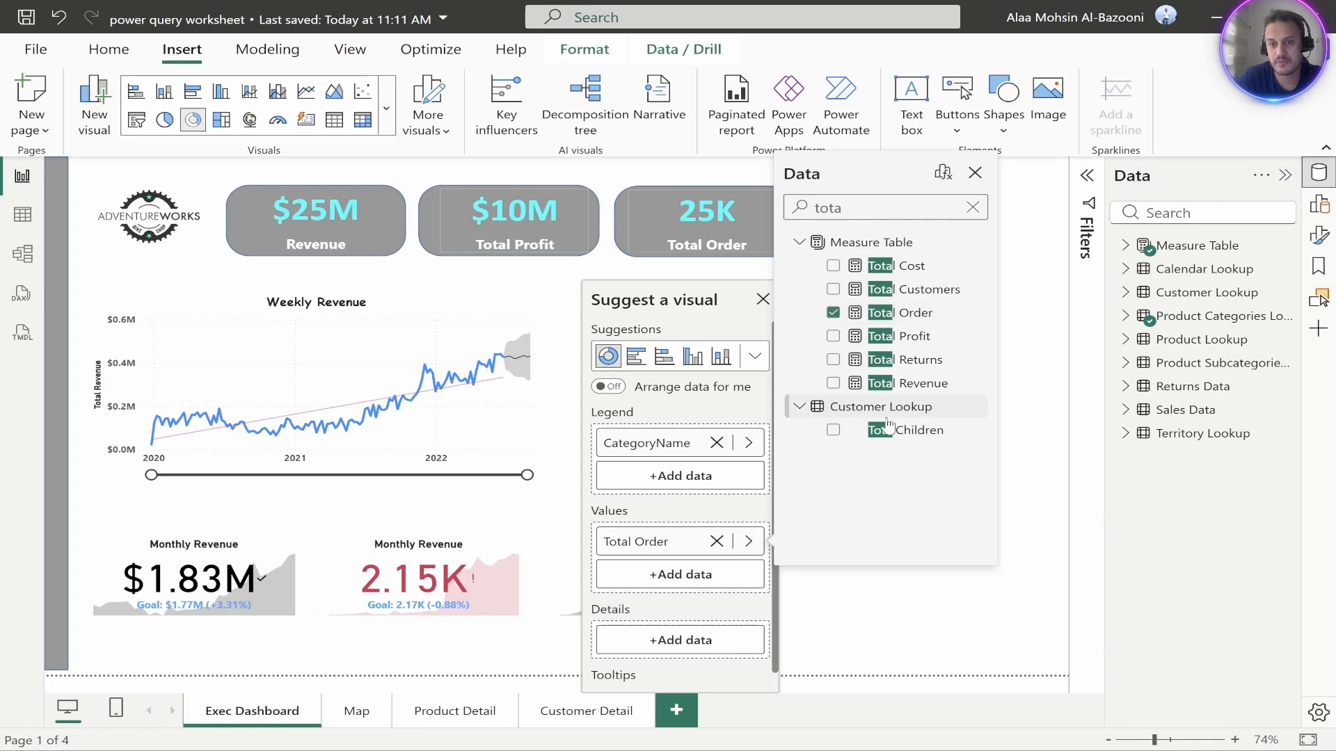
Enlarge the donut chart and position it beneath the Total Order and Return Rate cards, aligned with the cards' outer edge
left_click(1024, 374)
left_click_drag(870, 327, 742, 353)
left_click_drag(832, 360, 989, 364)
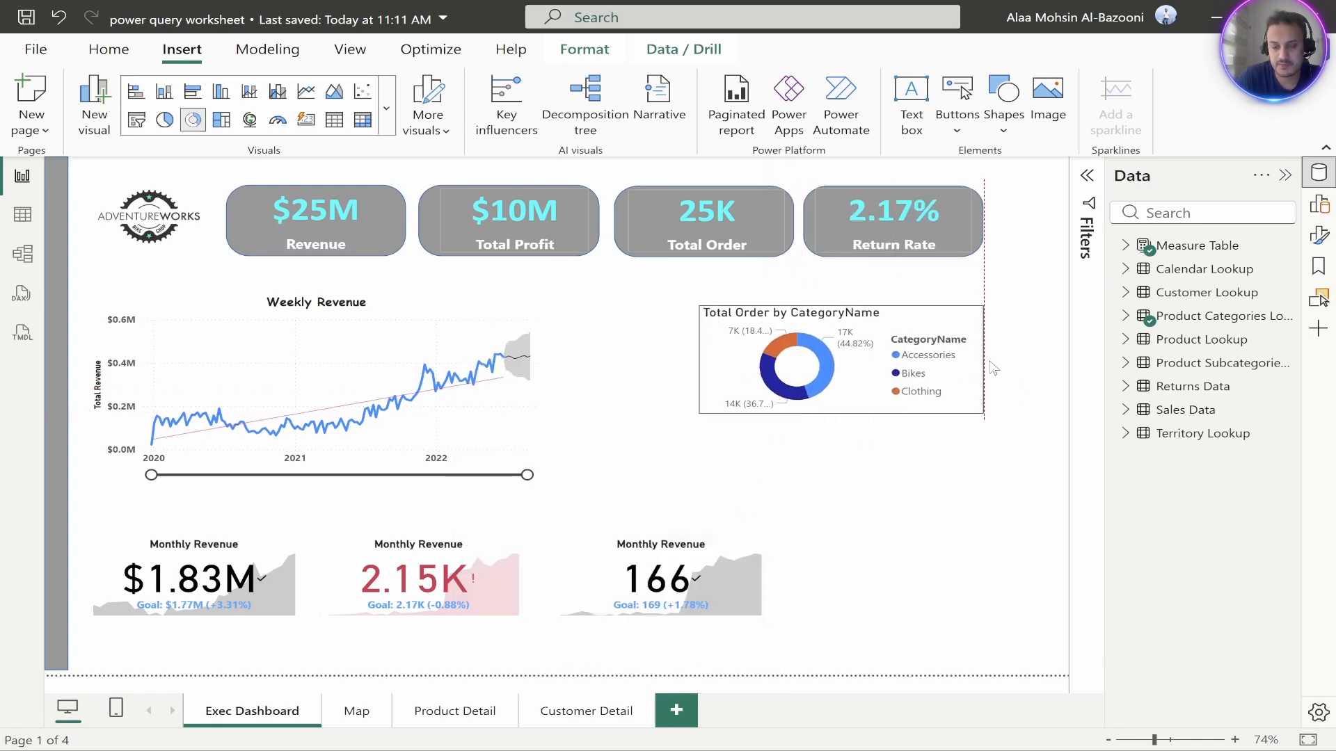
left_click_drag(841, 414, 847, 443)
left_click(872, 420)
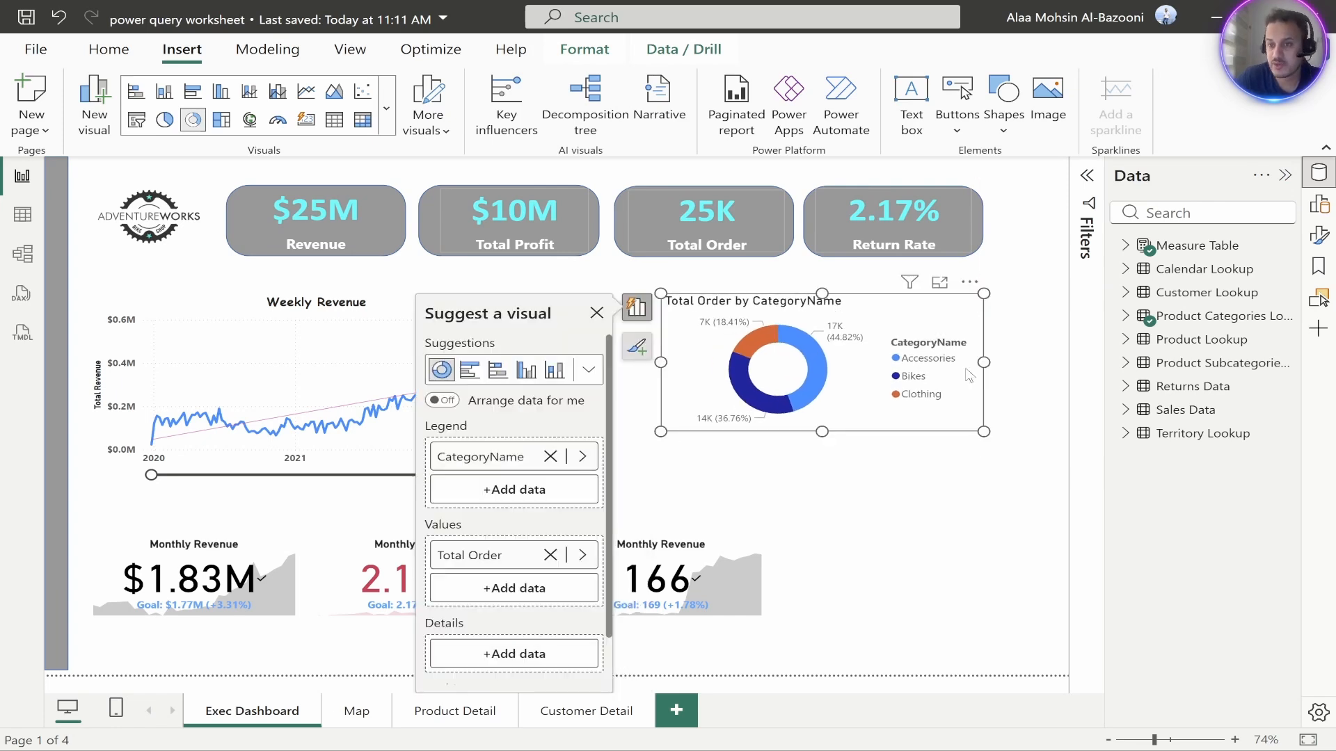
Change the donut chart's title text to "Order by Category"
double_click(850, 305)
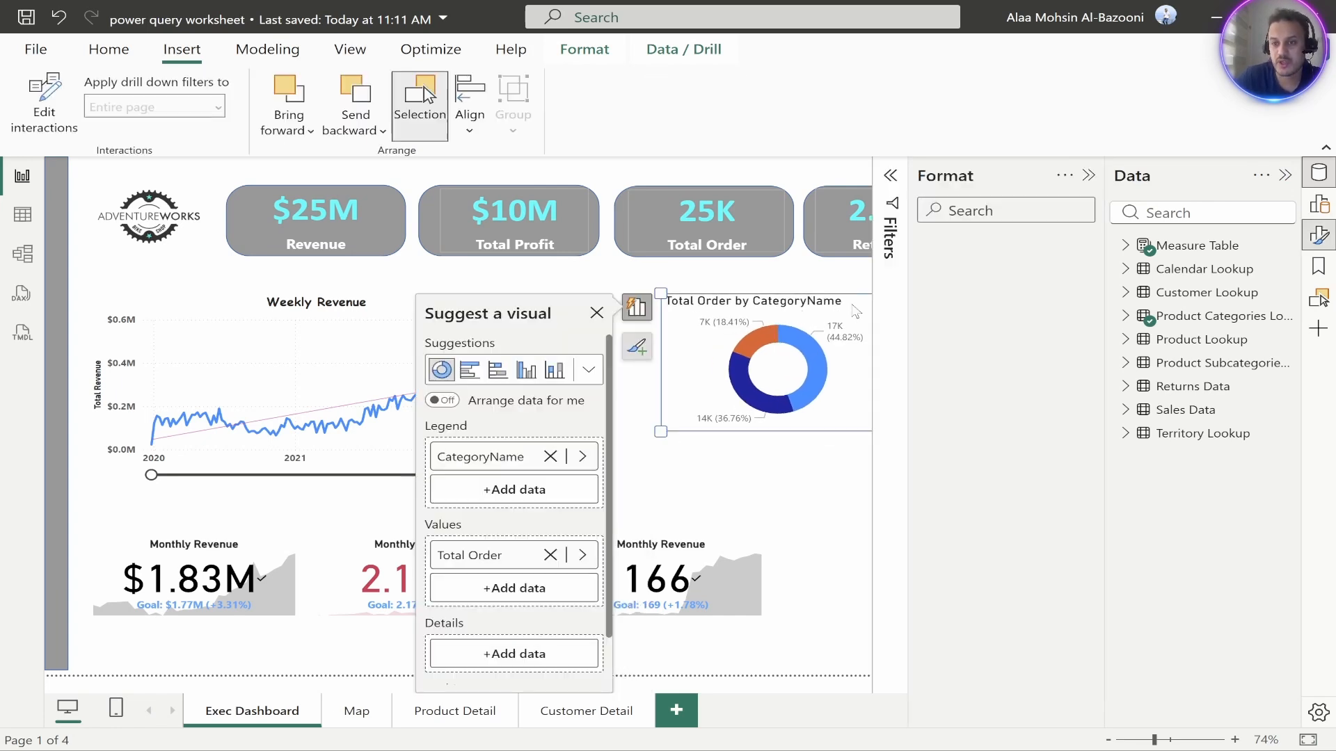
left_click(1285, 175)
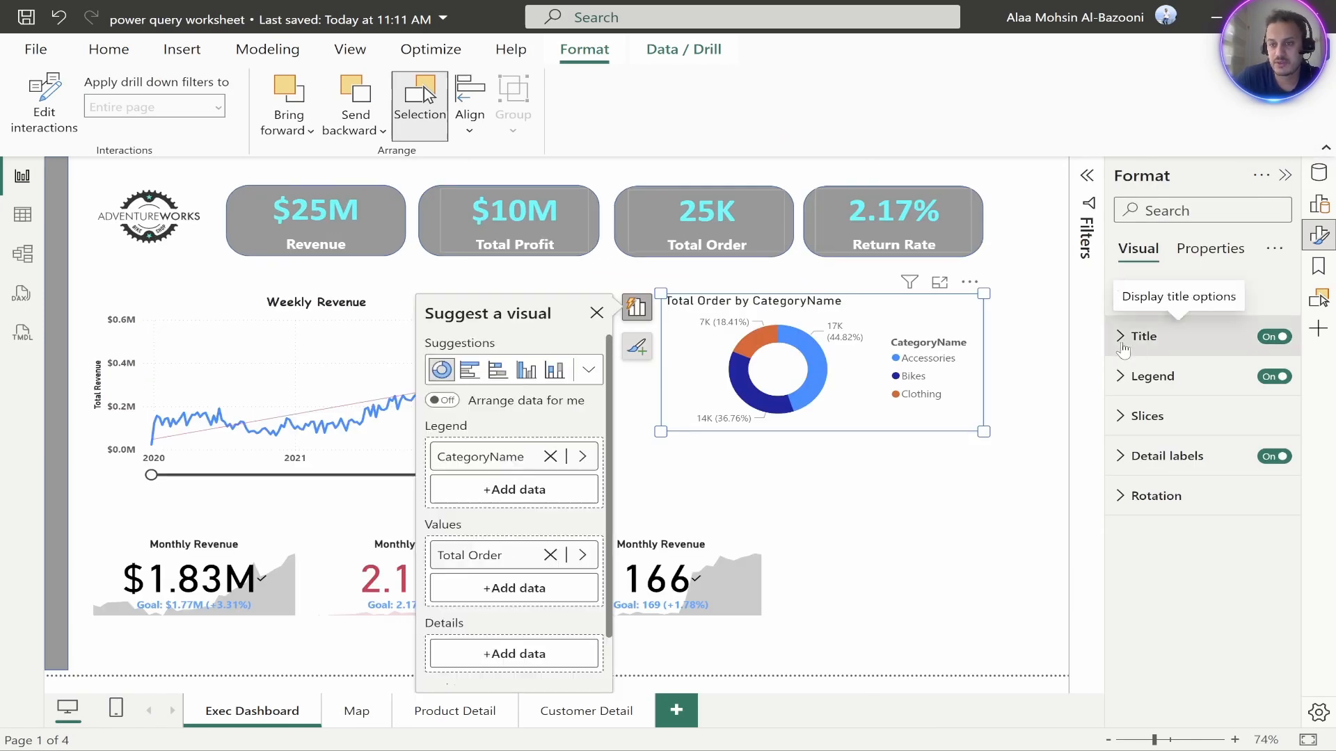
left_click(1120, 376)
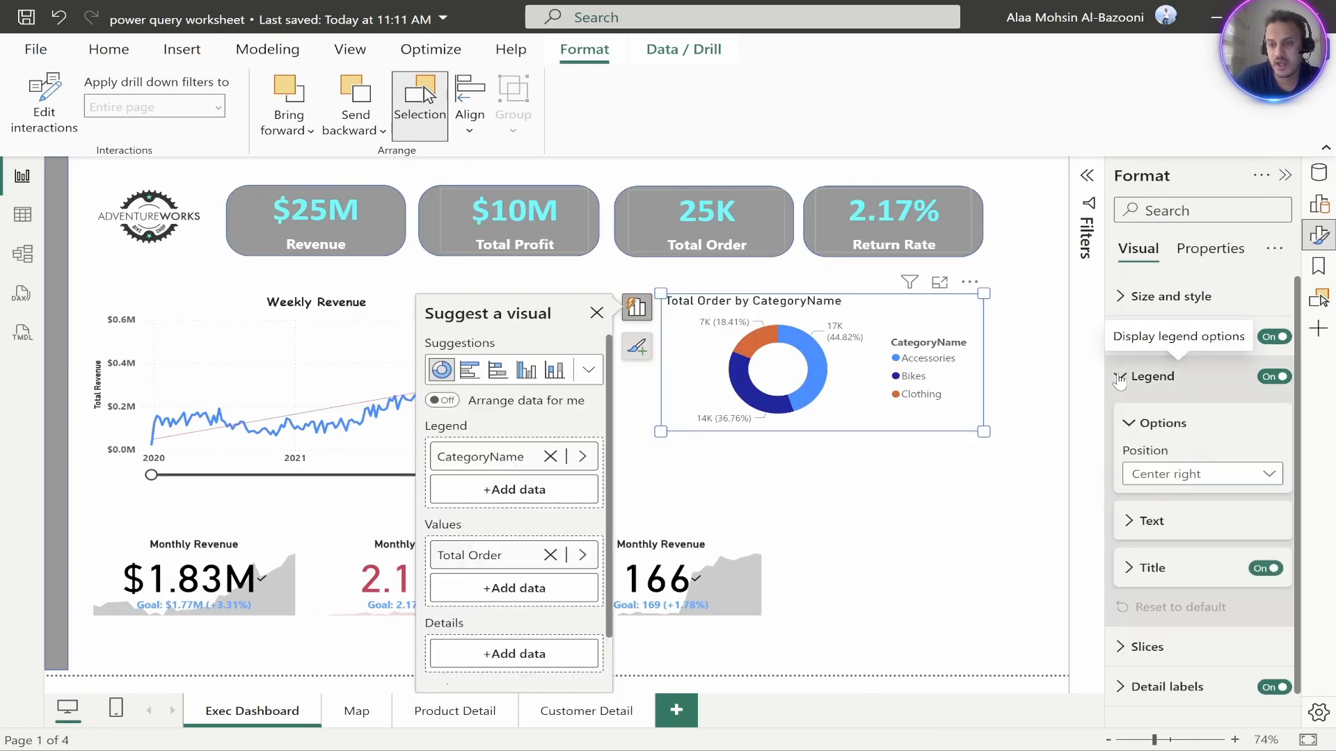
left_click(1124, 351)
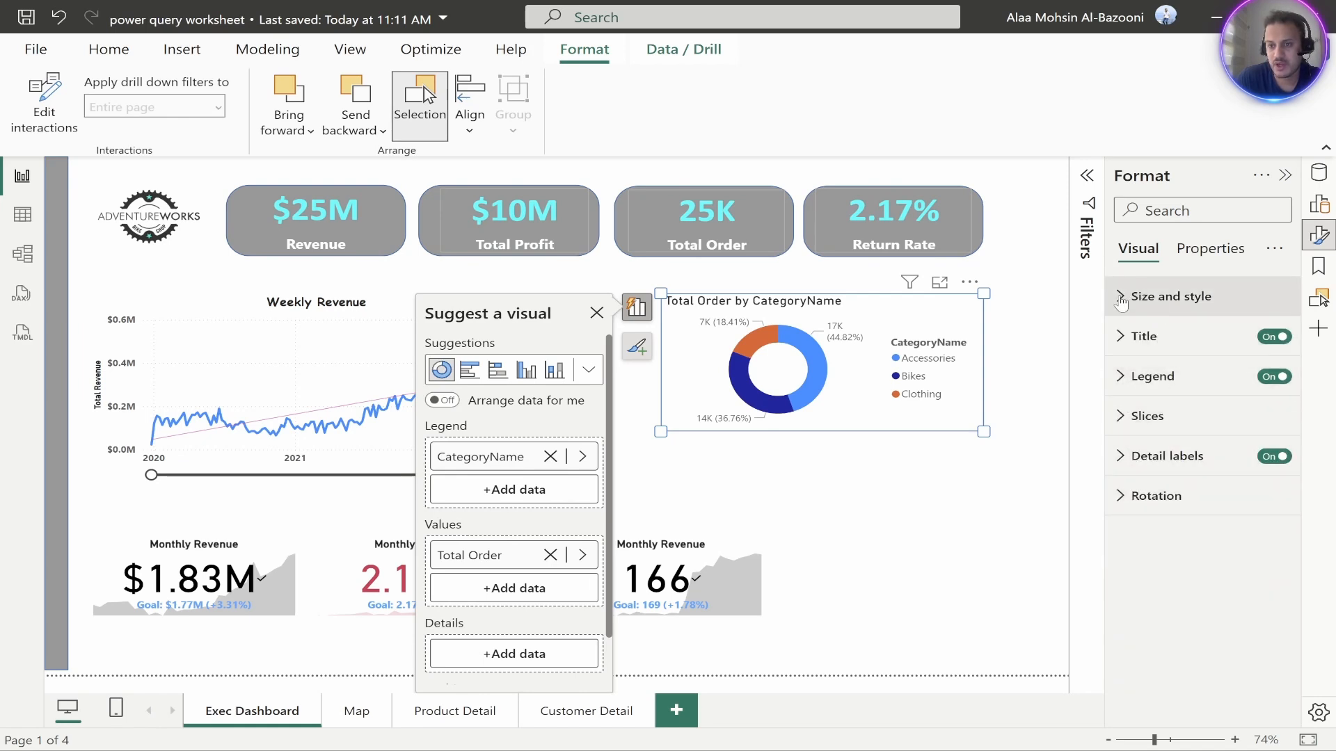
left_click(1174, 338)
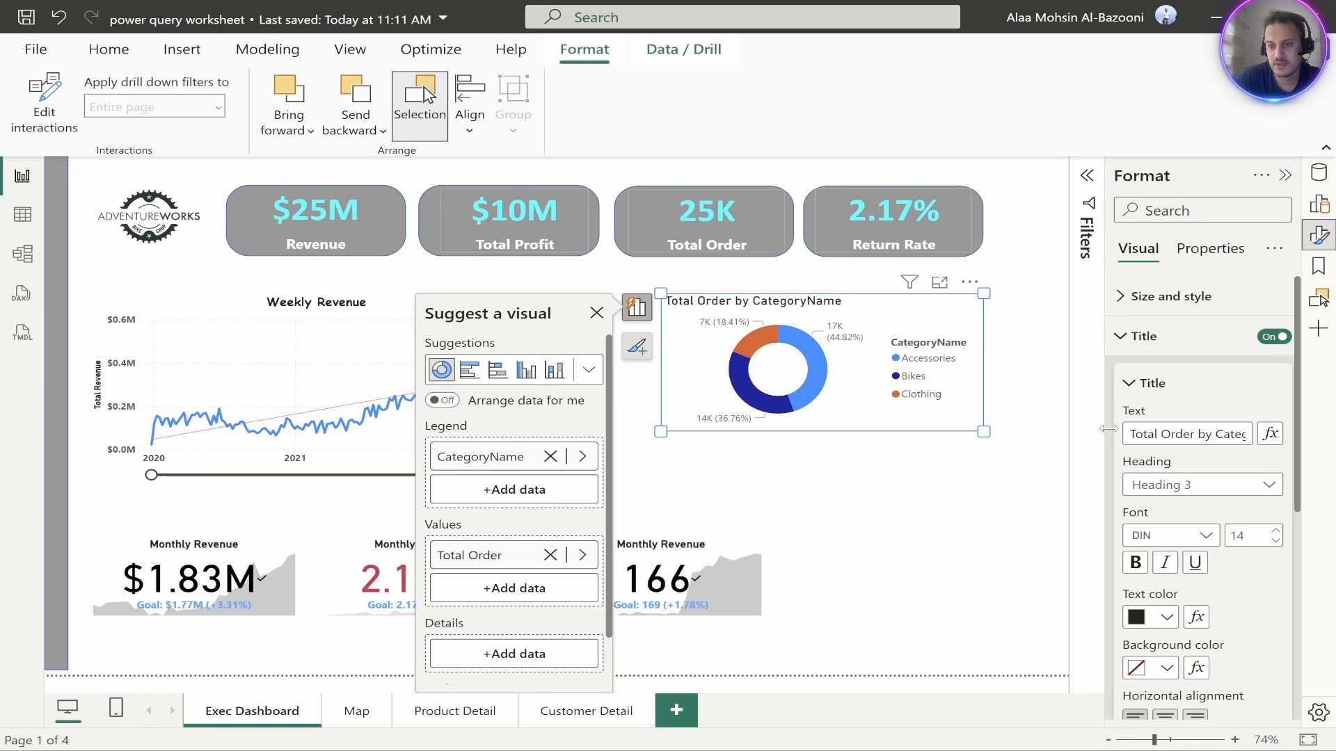
left_click_drag(1106, 429, 983, 428)
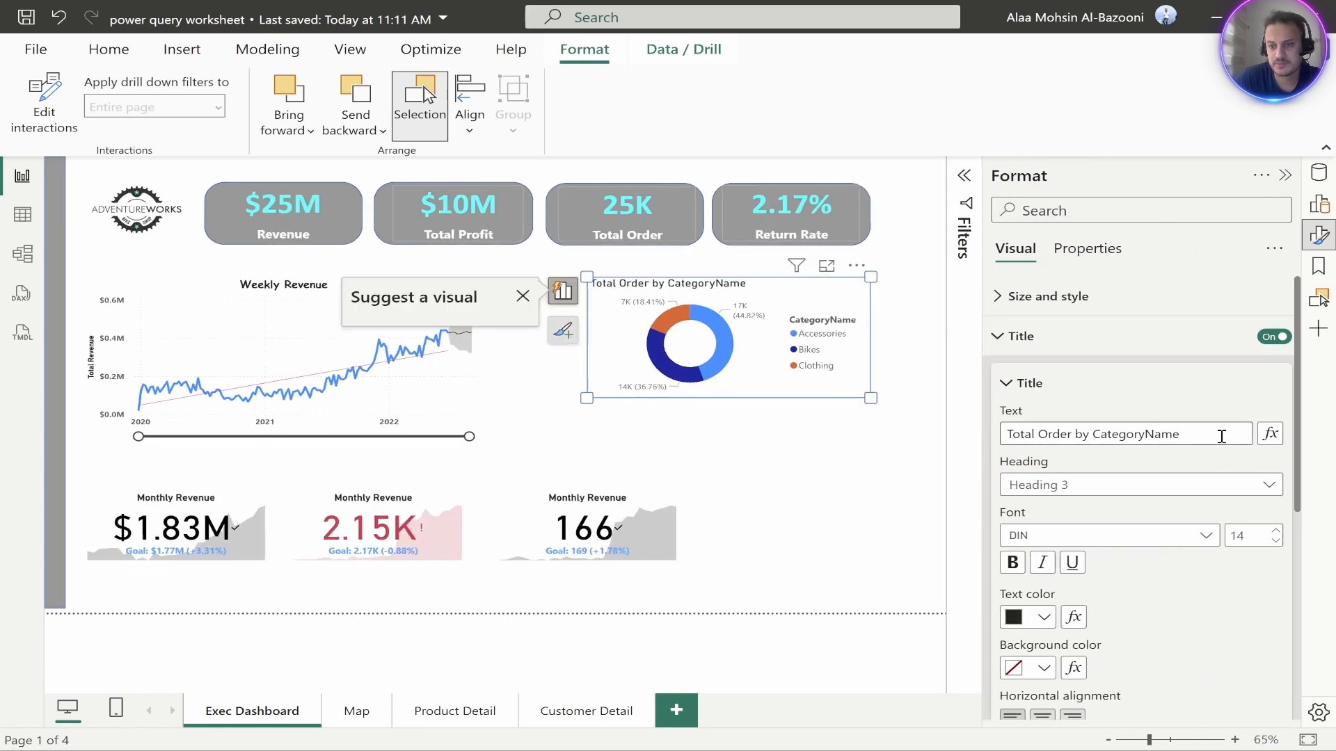
left_click(1113, 435)
key("Home")
key("ctrl+shift+Right")
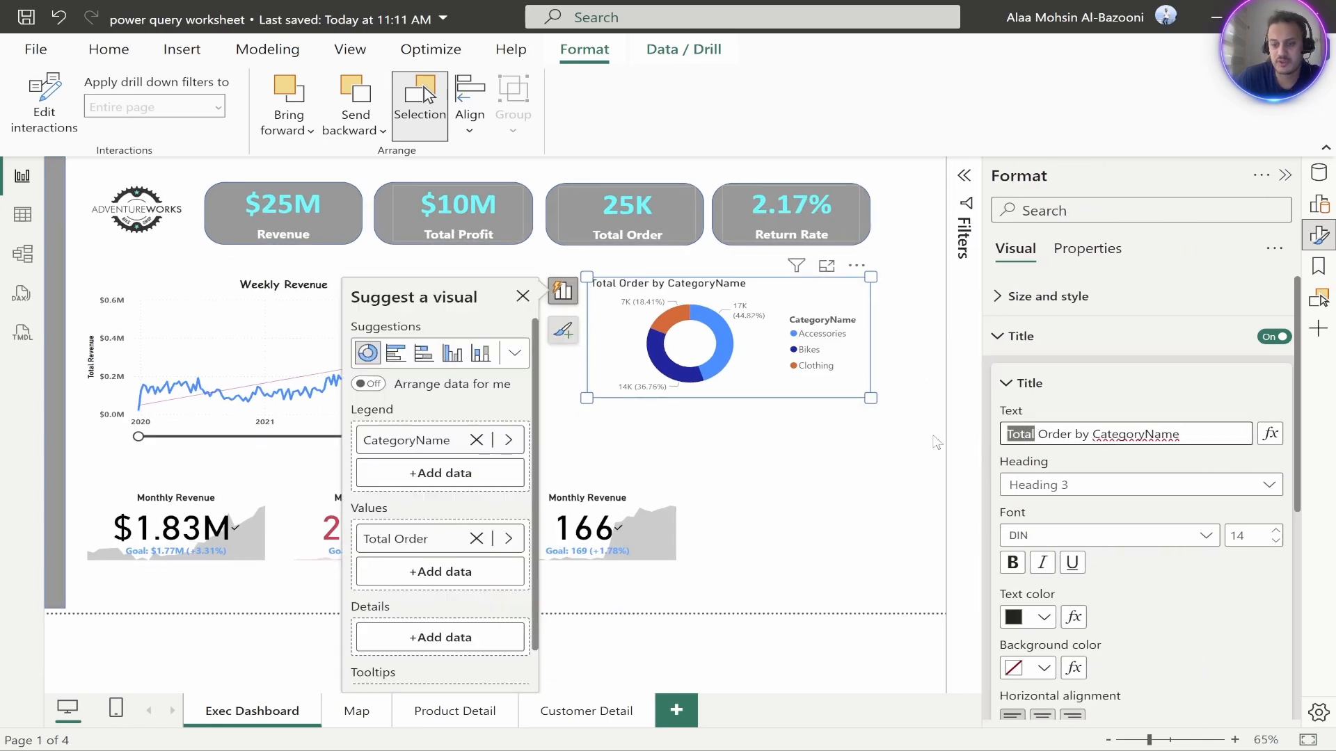
key("BackSpace")
left_click_drag(1153, 434, 1117, 434)
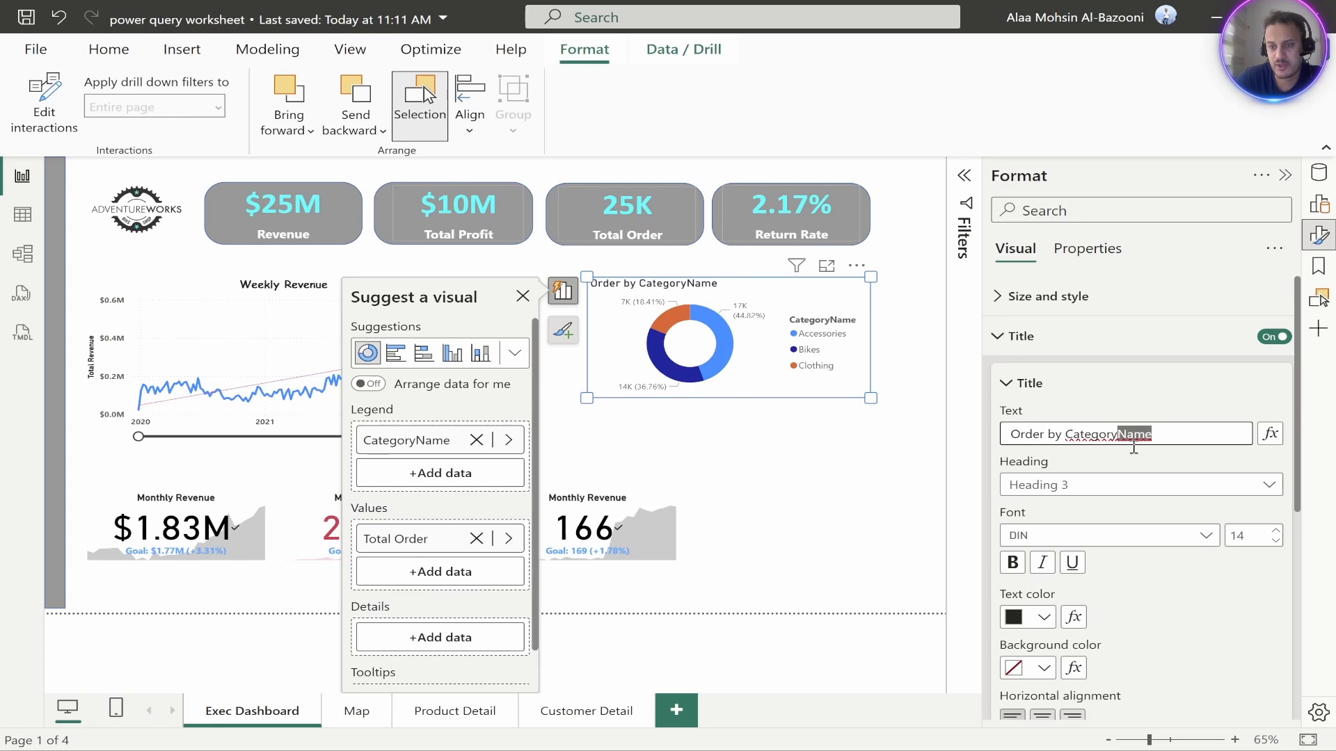
key("BackSpace")
Make the donut chart's title bold and center it horizontally
left_click(1012, 562)
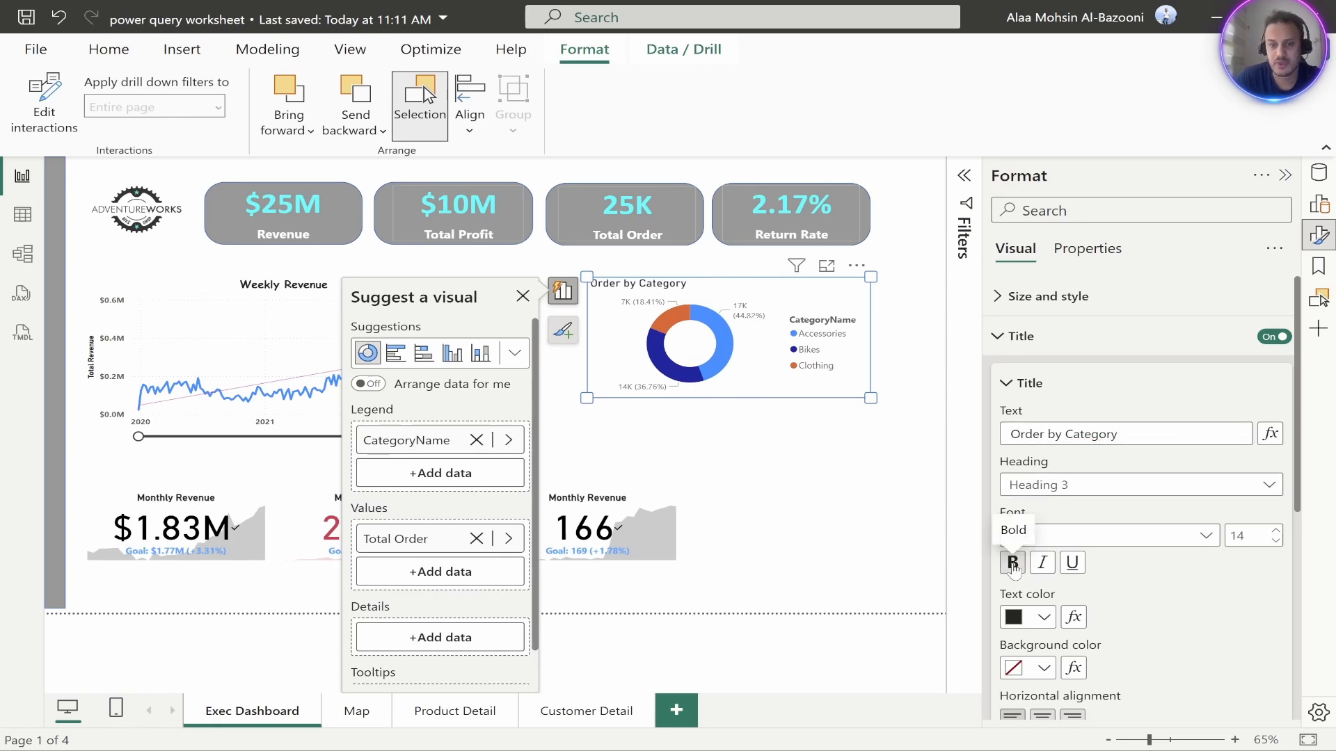
scroll(1047, 581, "down", 3)
left_click(1042, 526)
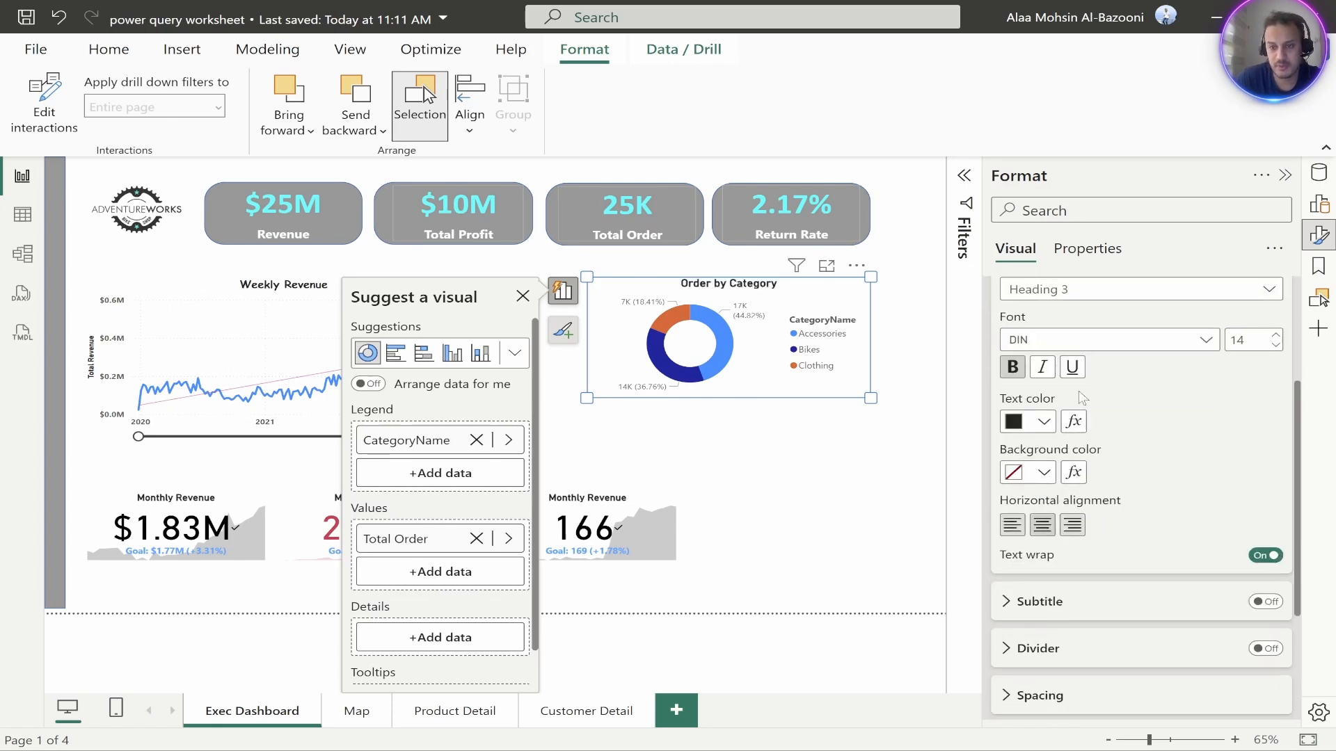
scroll(1024, 395, "up", 5)
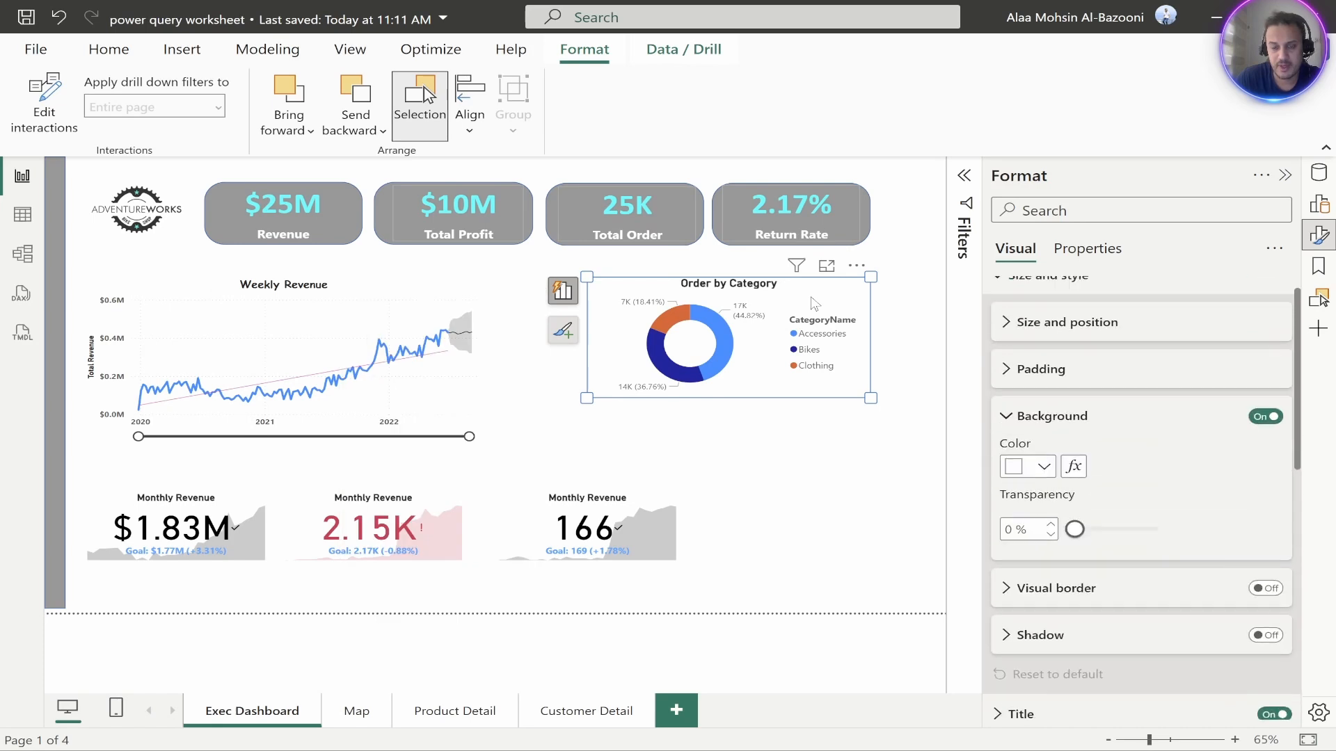
left_click(1013, 391)
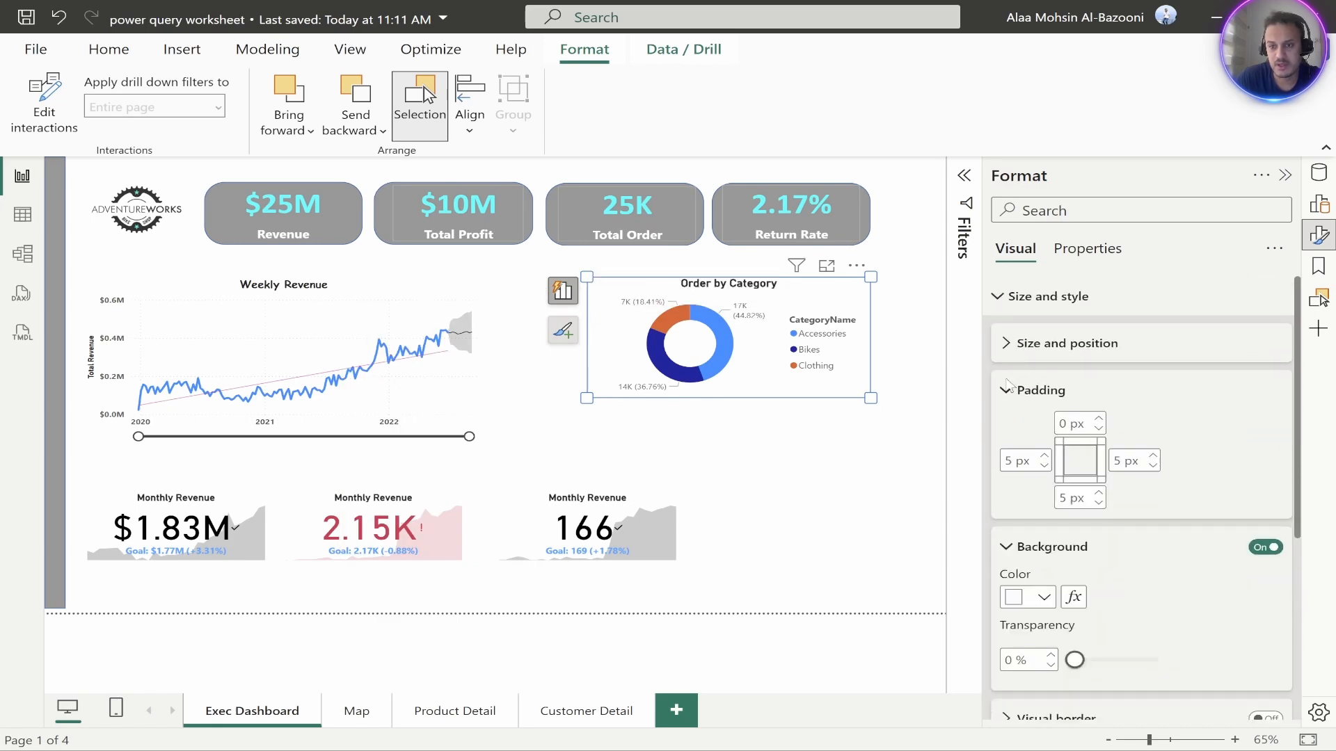
left_click(1008, 389)
left_click(1000, 297)
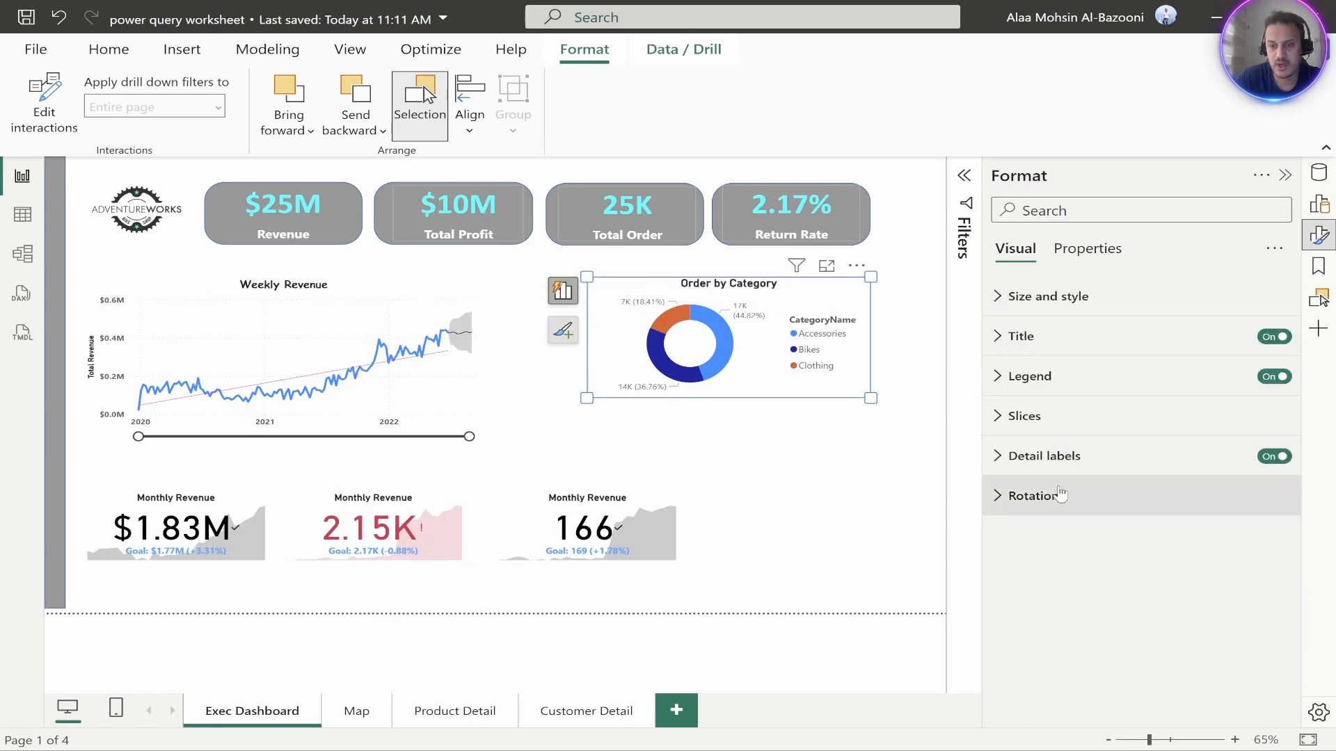
Try the Inside position for the donut chart's detail labels and return them to Outside
left_click(1002, 456)
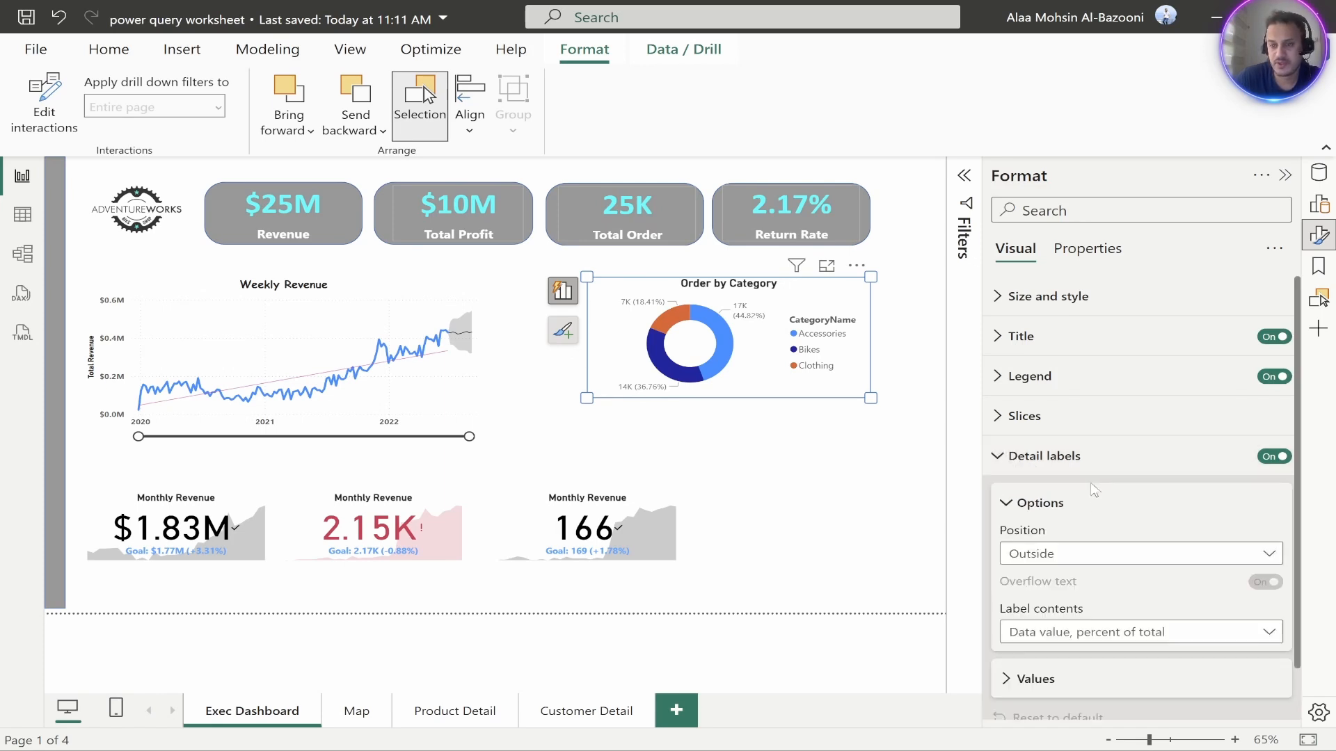
scroll(1044, 486, "down", 1)
left_click(1081, 496)
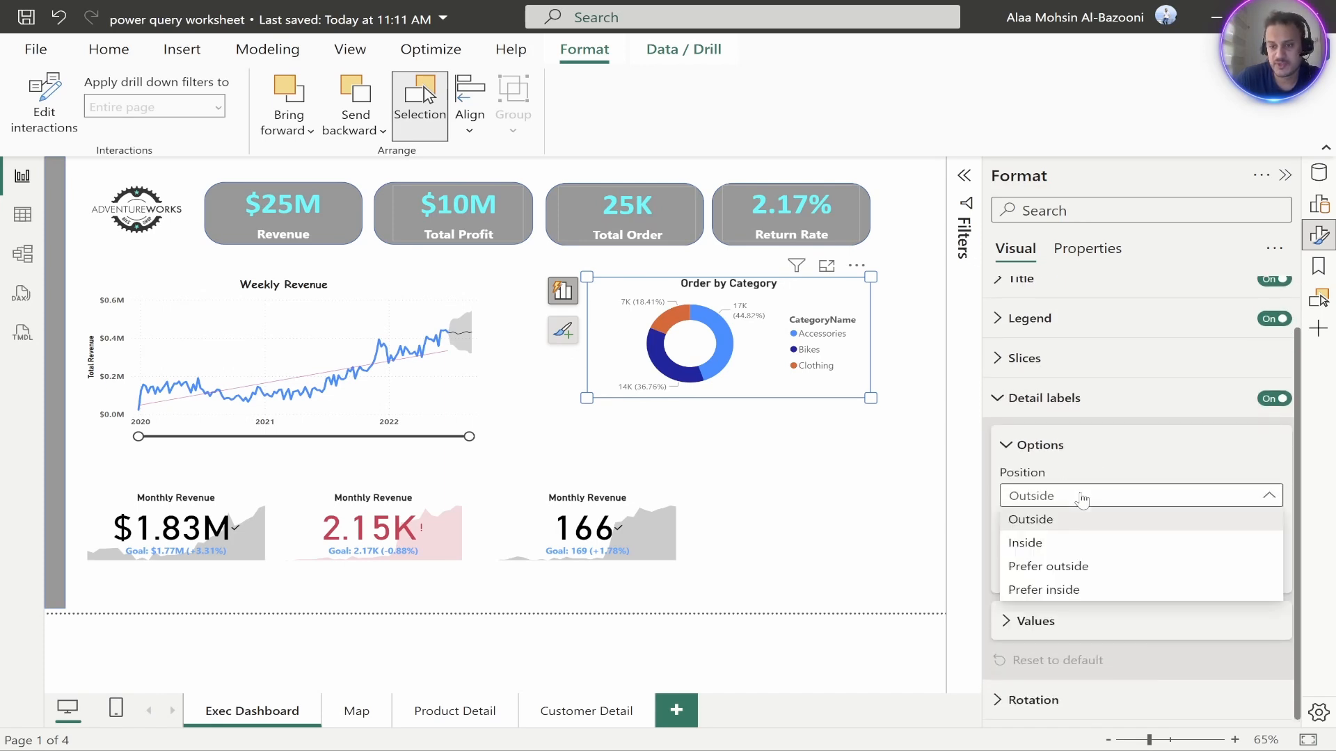
left_click(1041, 548)
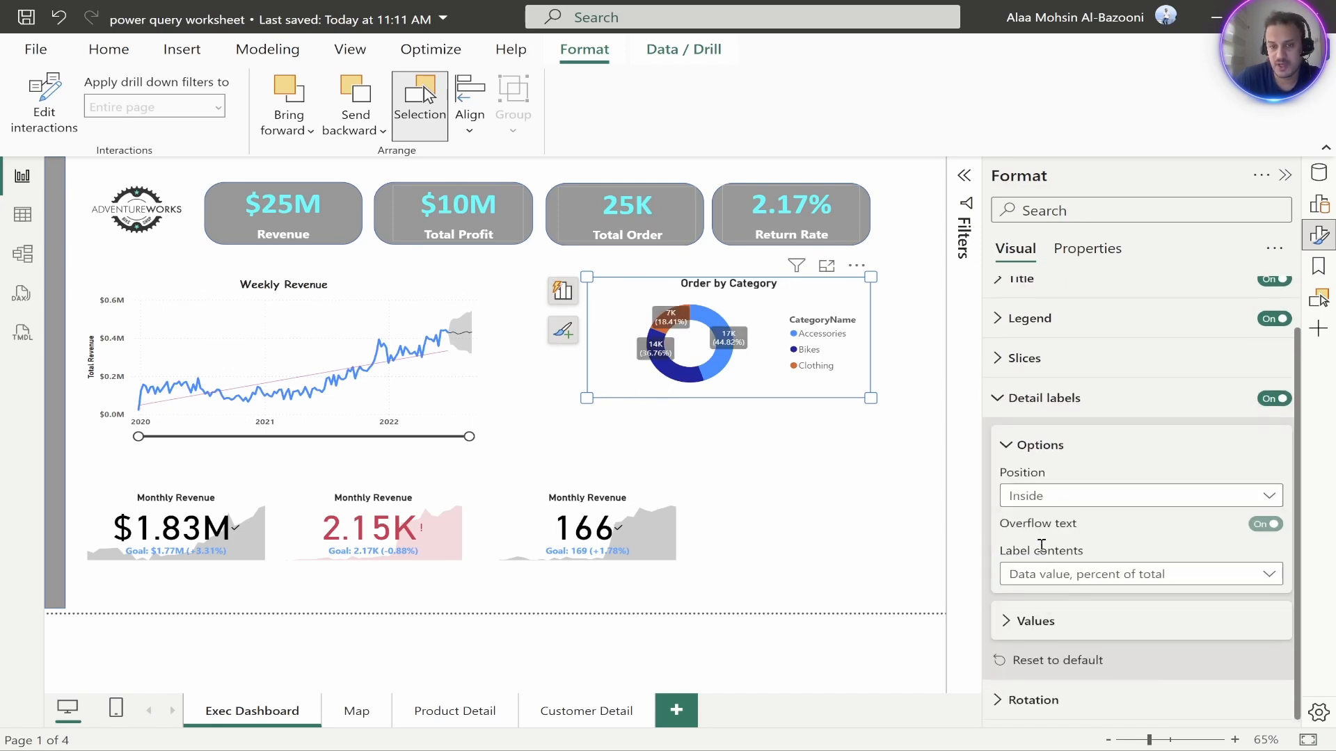
left_click(1067, 499)
left_click(1064, 520)
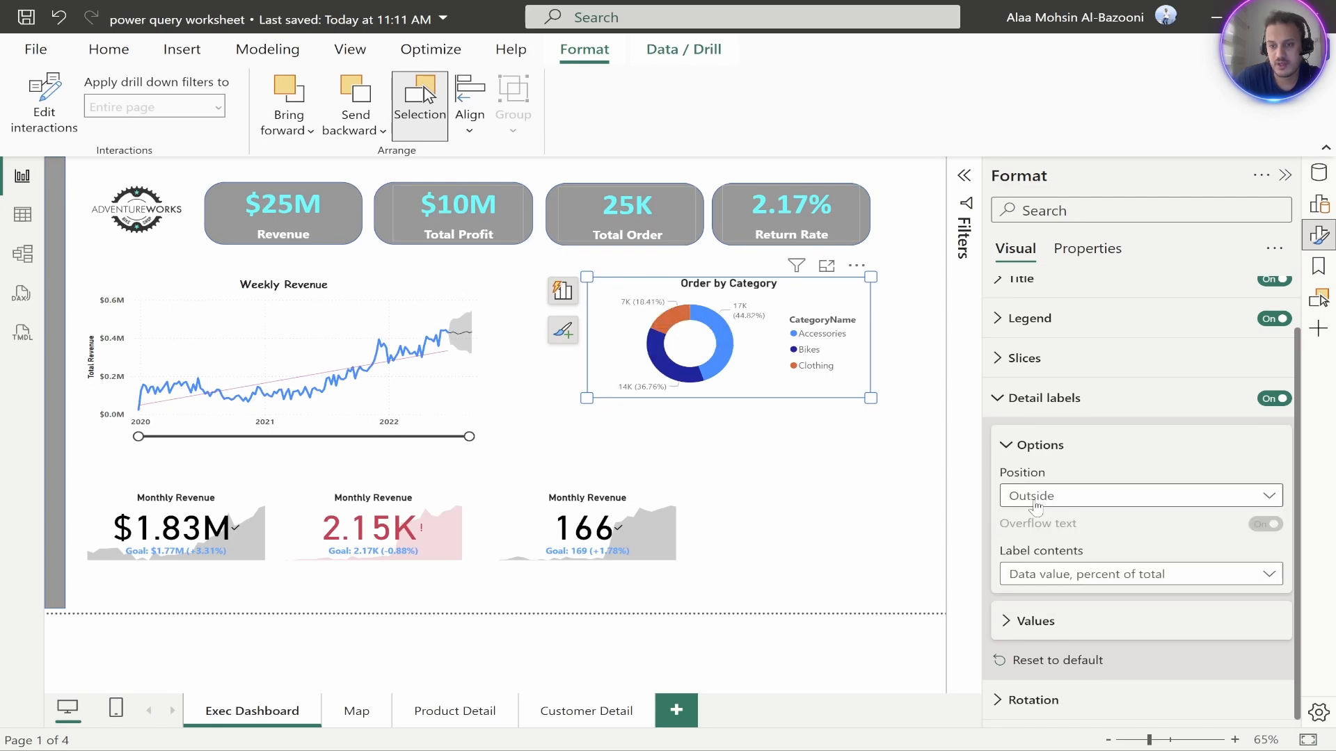
left_click(1010, 453)
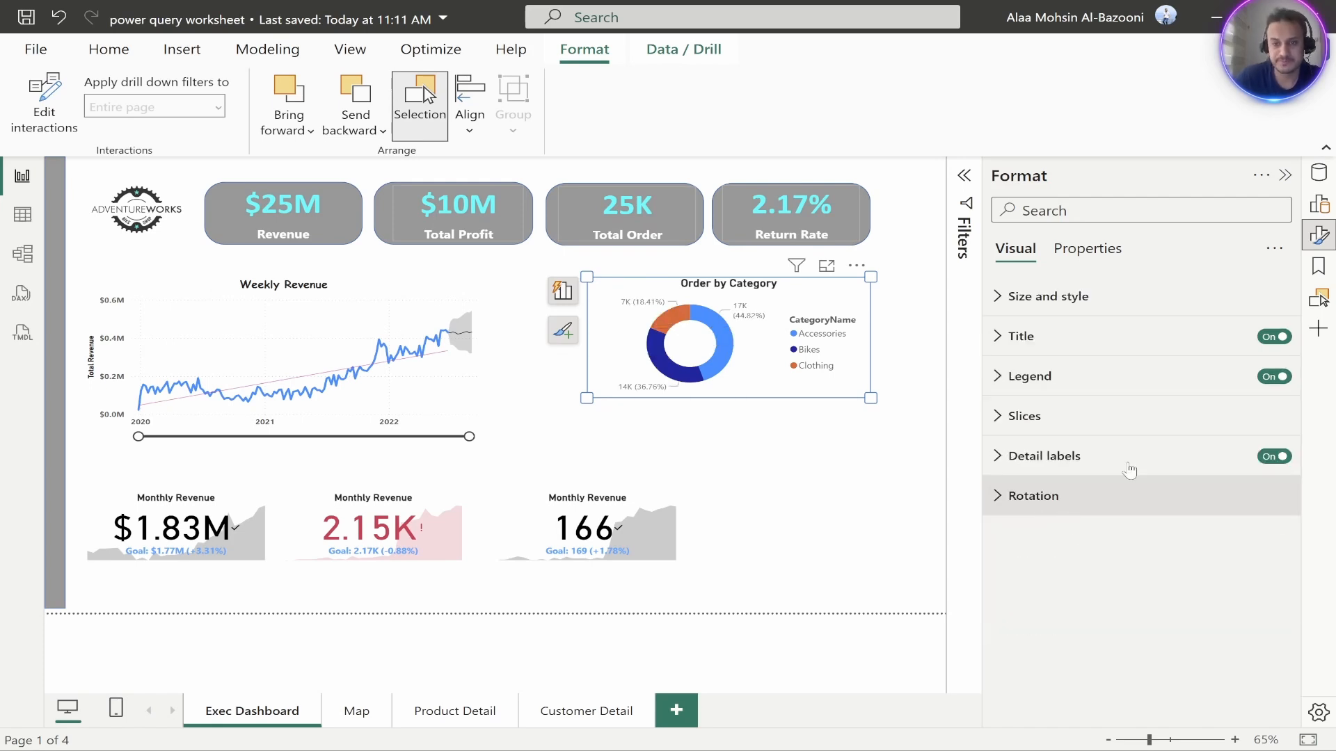
Turn the donut chart's legend off and back on
left_click(1274, 376)
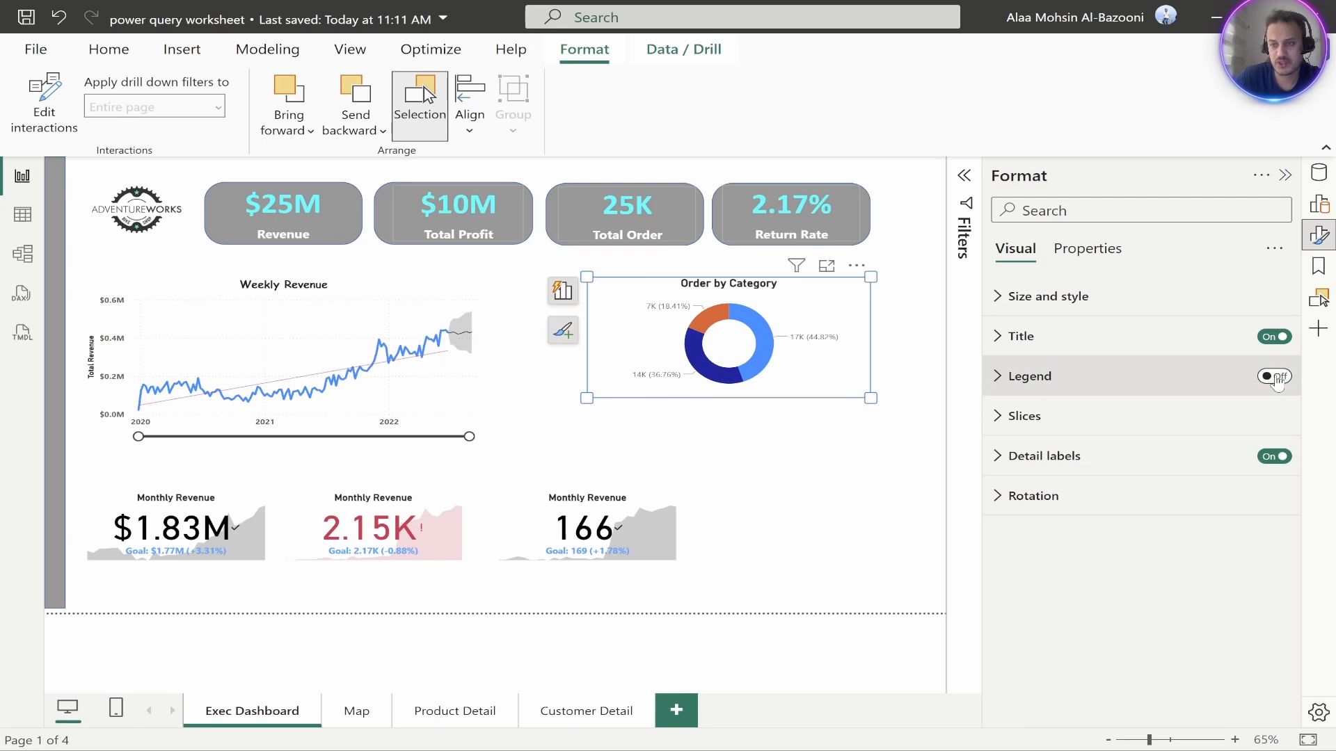
left_click(1274, 376)
left_click(1006, 384)
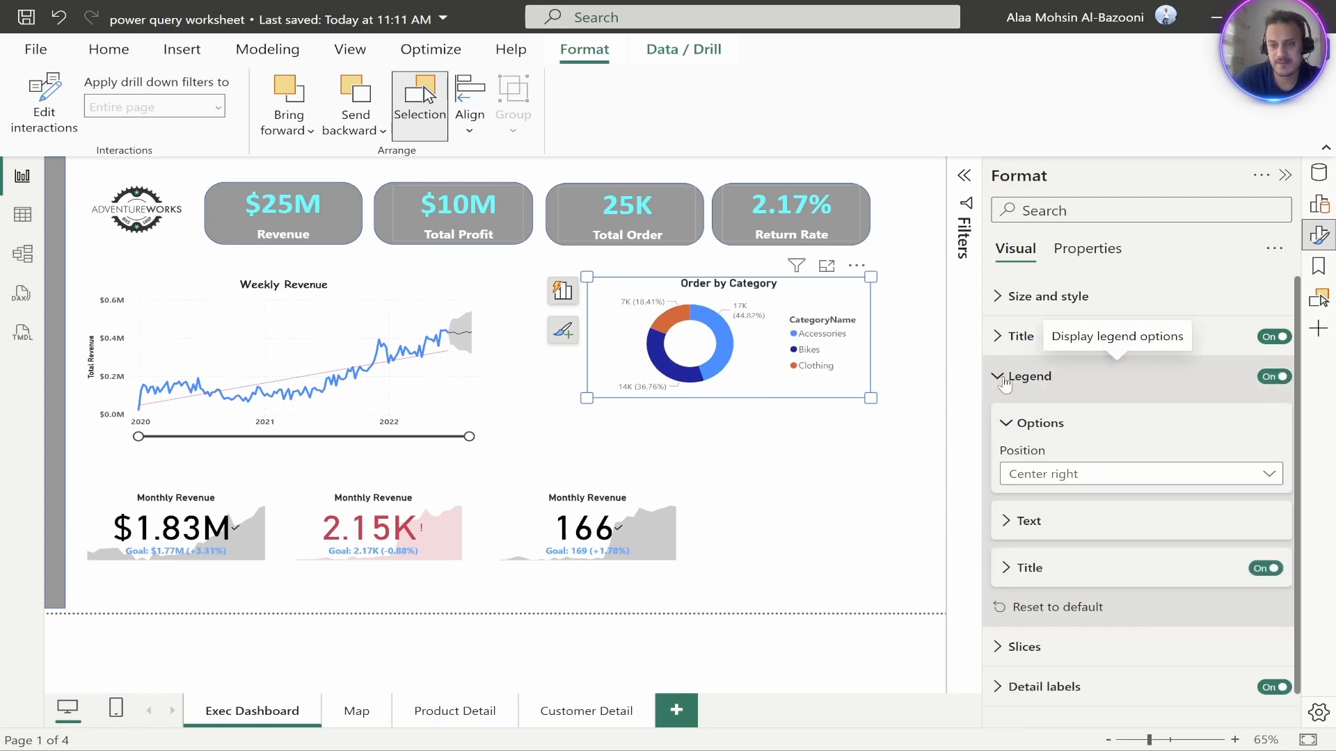
left_click(1007, 385)
left_click(1017, 416)
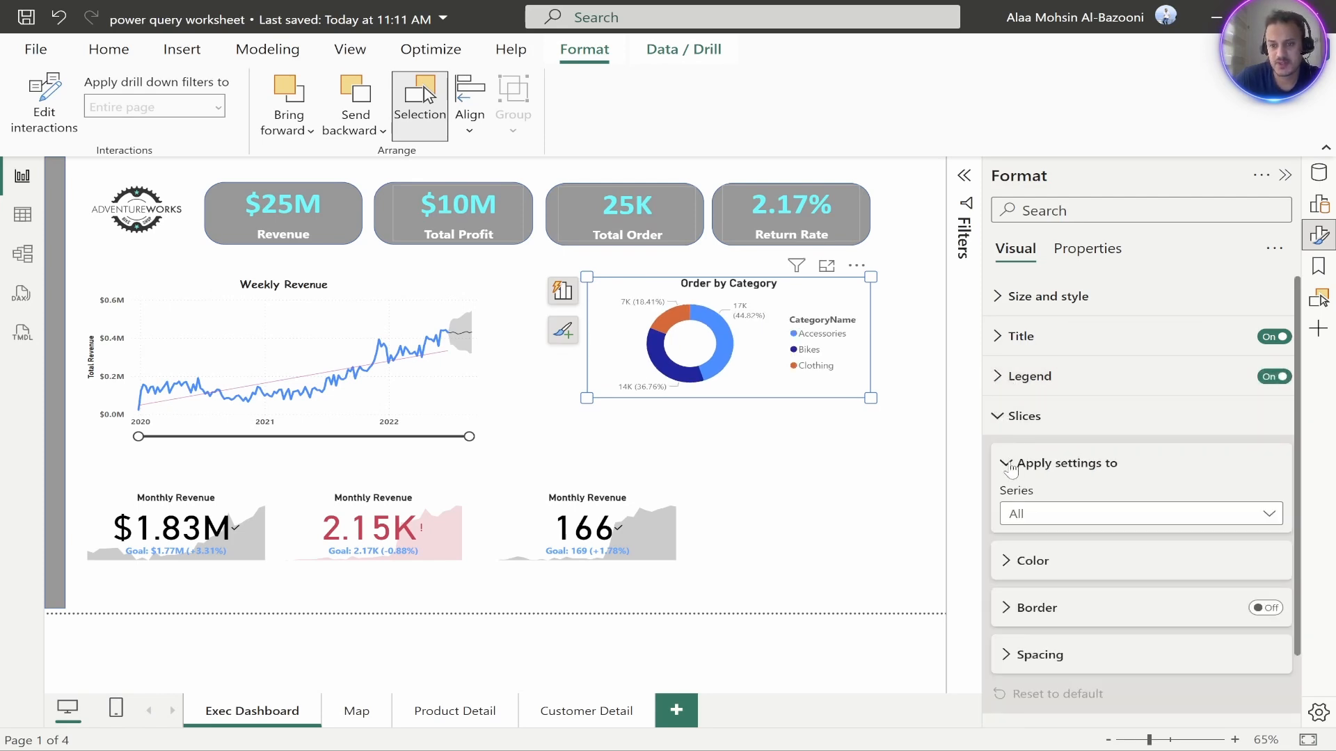
left_click(1074, 449)
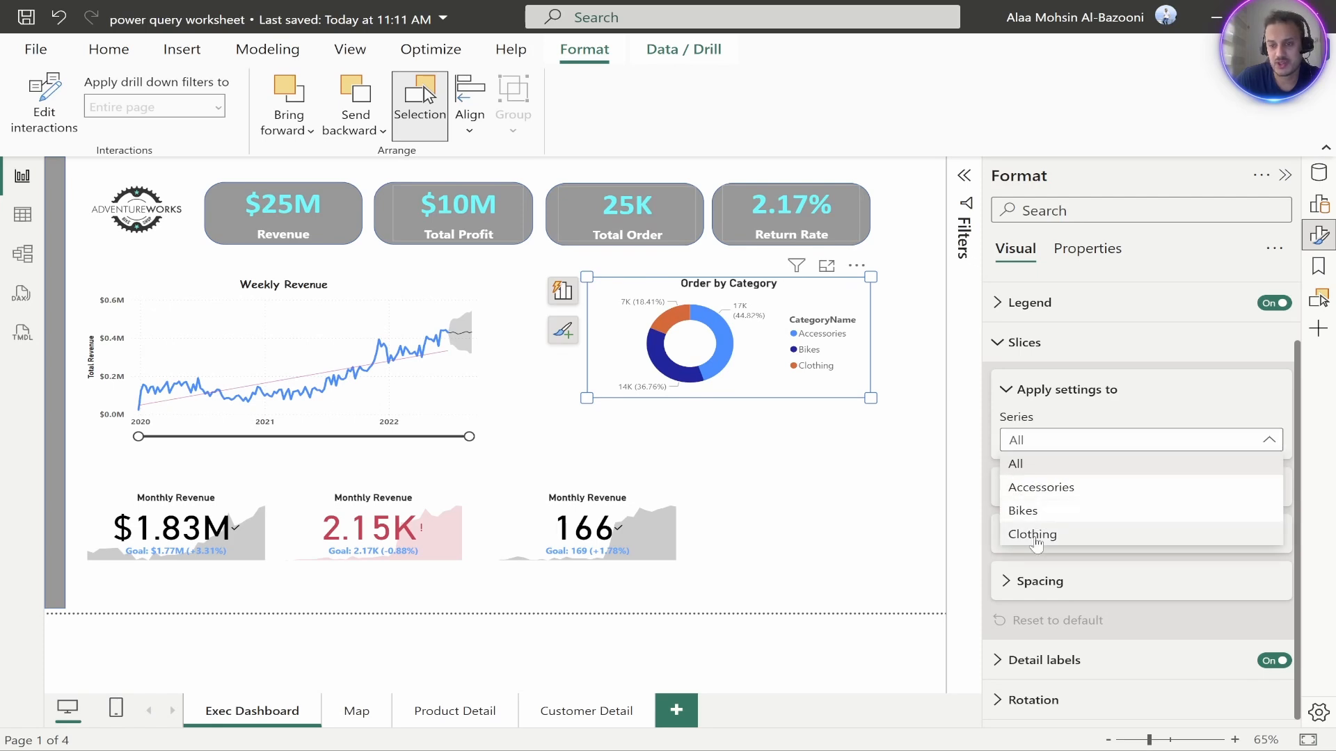
left_click(889, 480)
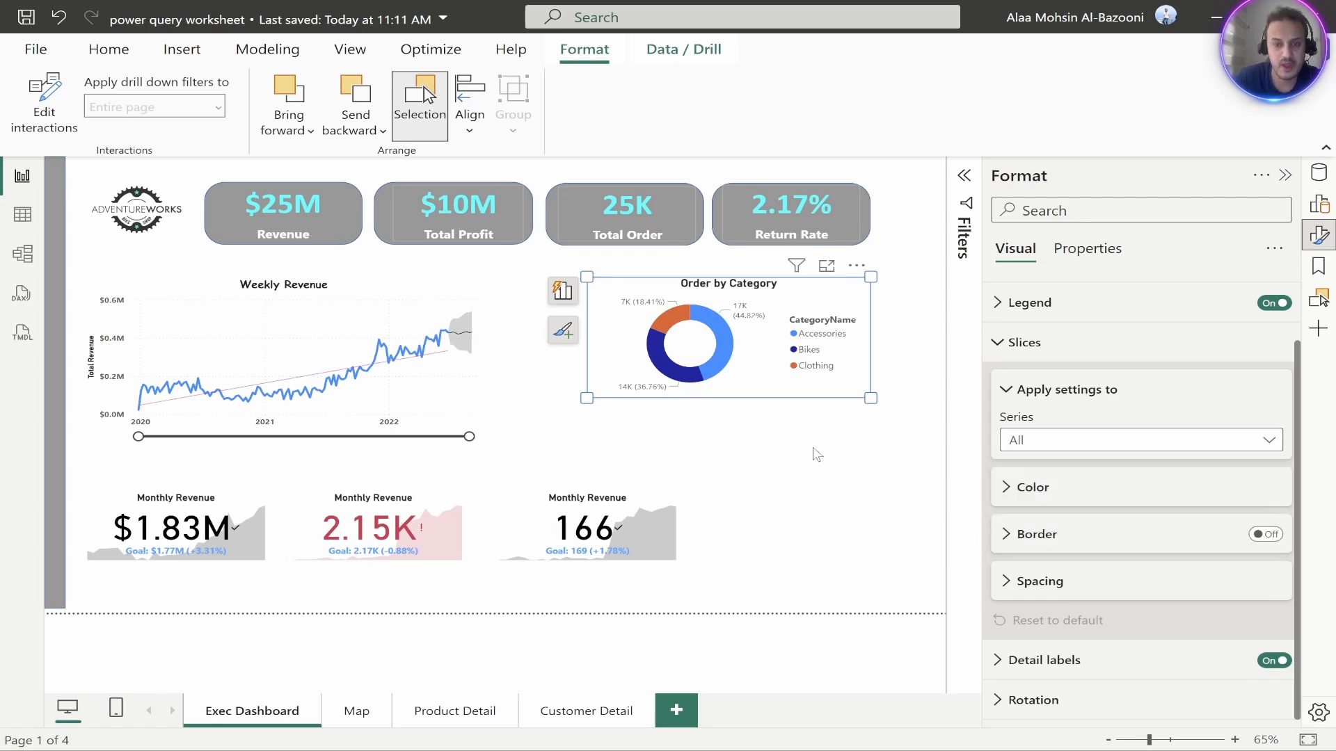
left_click(818, 452)
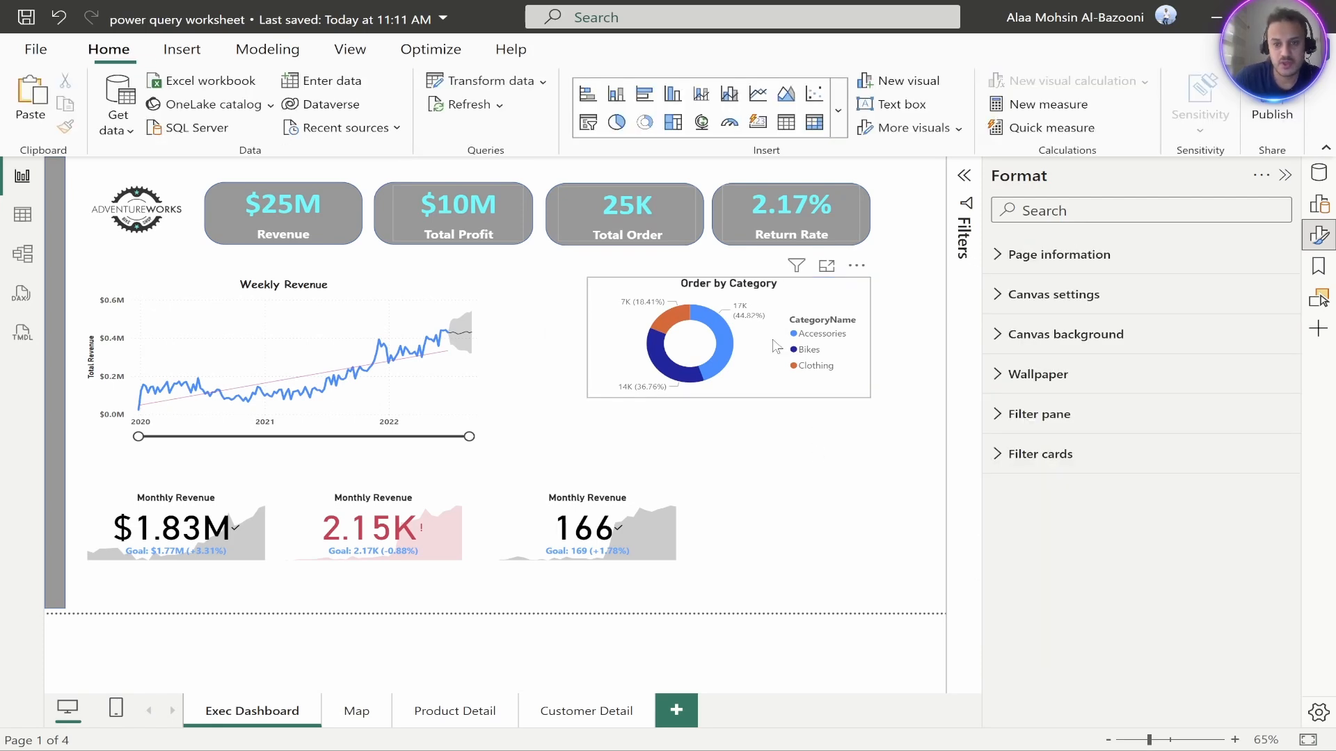
left_click(630, 291)
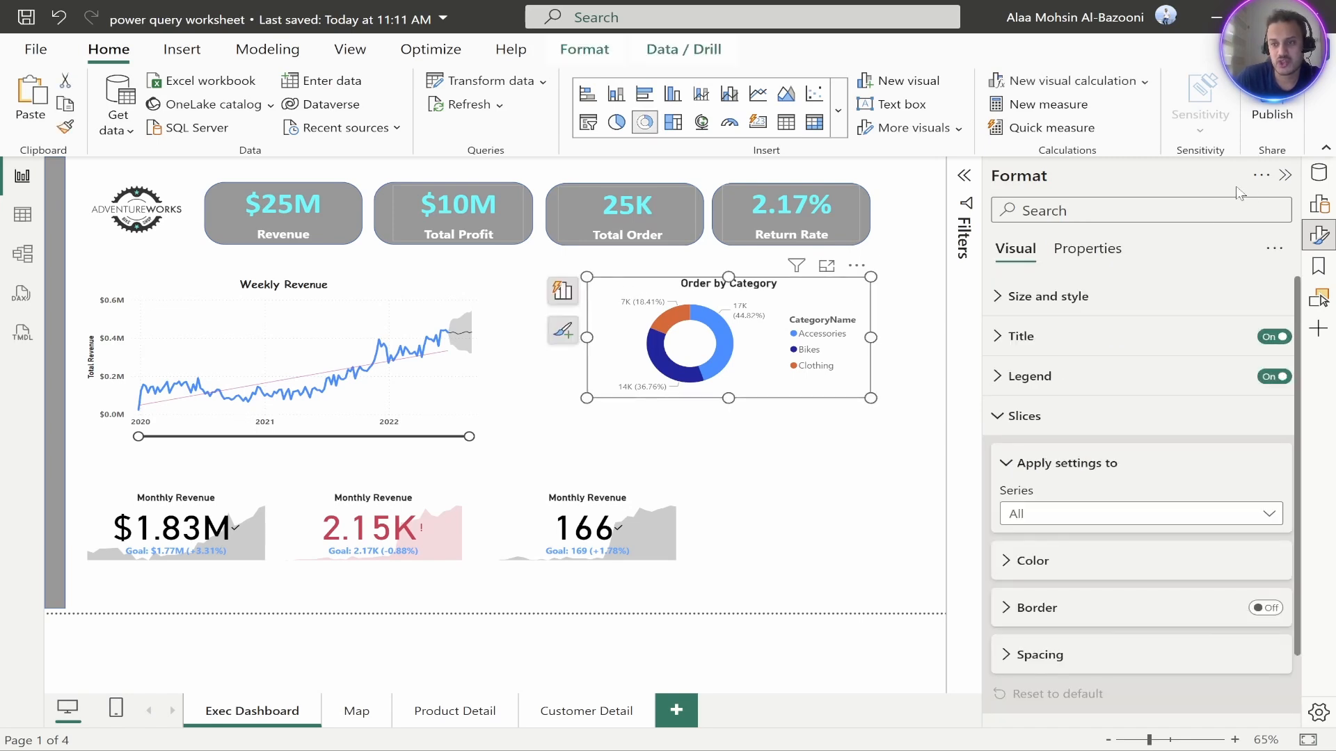
Convert the Order by Category donut chart to a clustered bar chart and enlarge it
left_click(1283, 178)
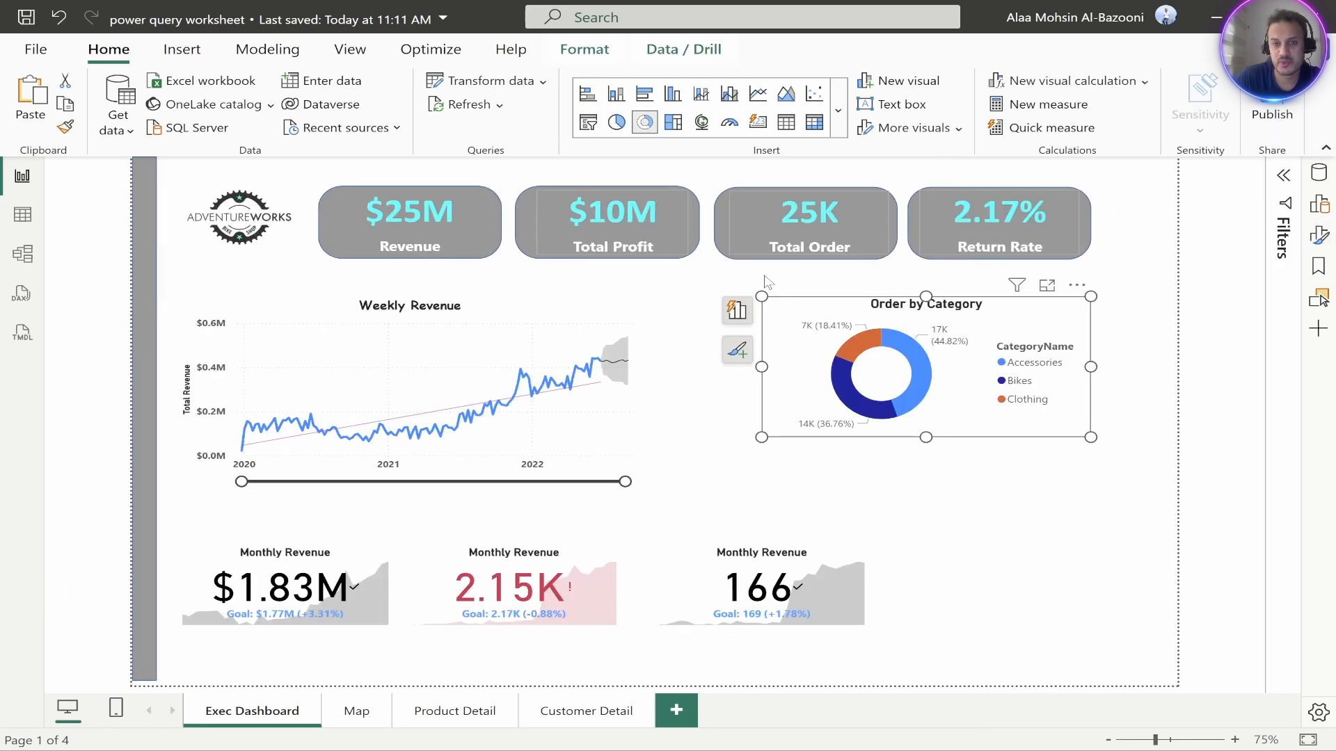
left_click(737, 310)
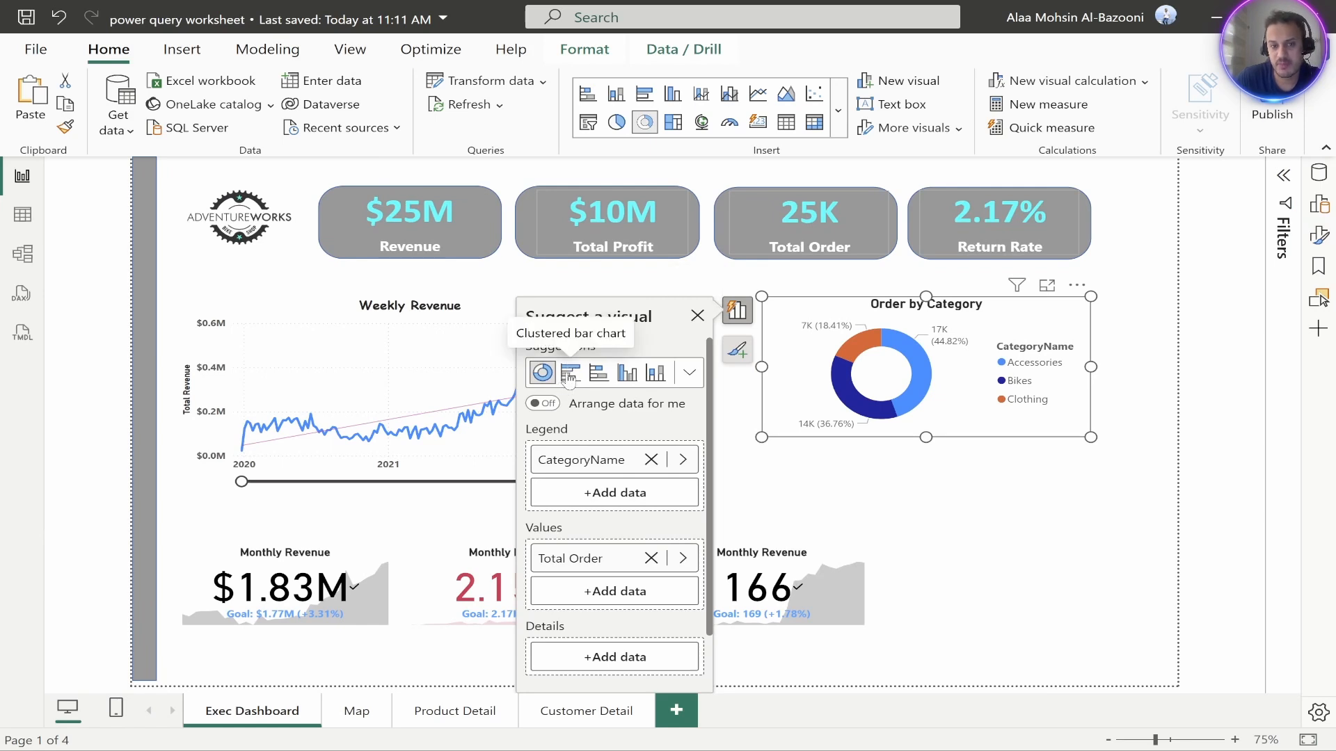
left_click(569, 374)
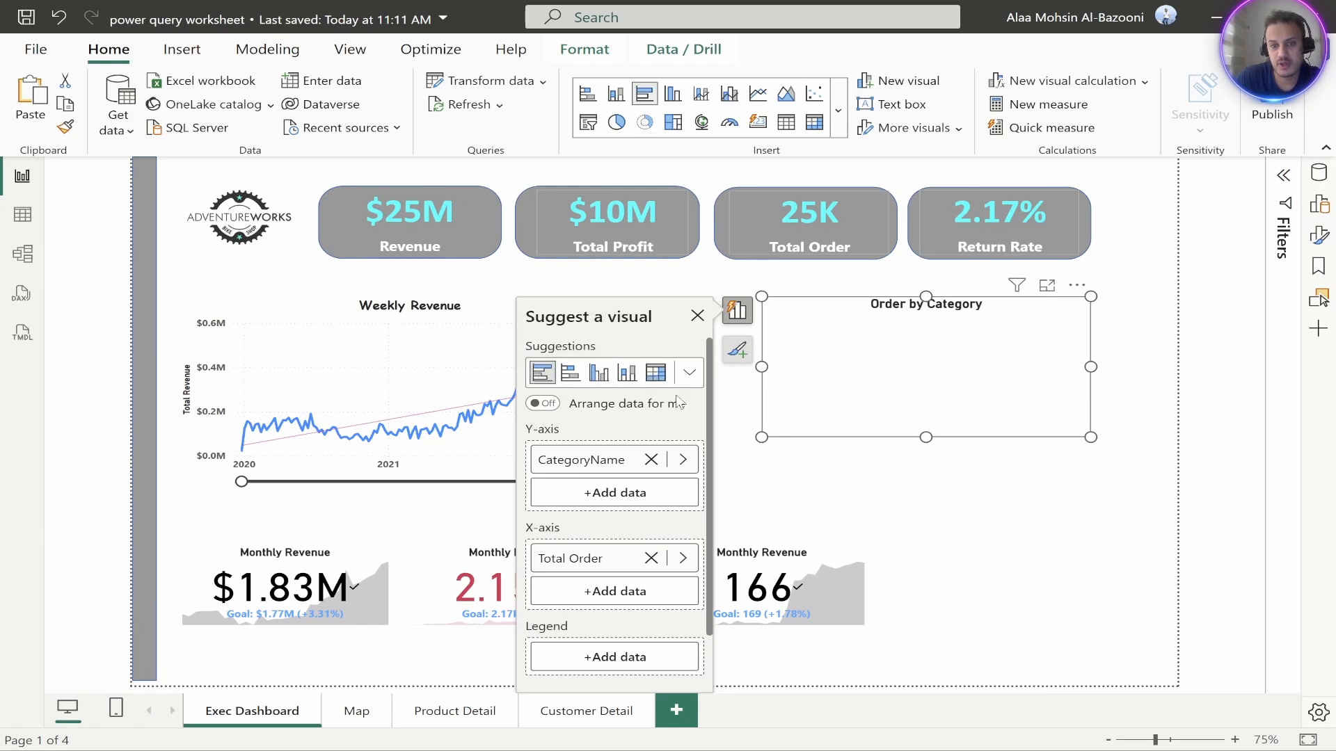
left_click(949, 513)
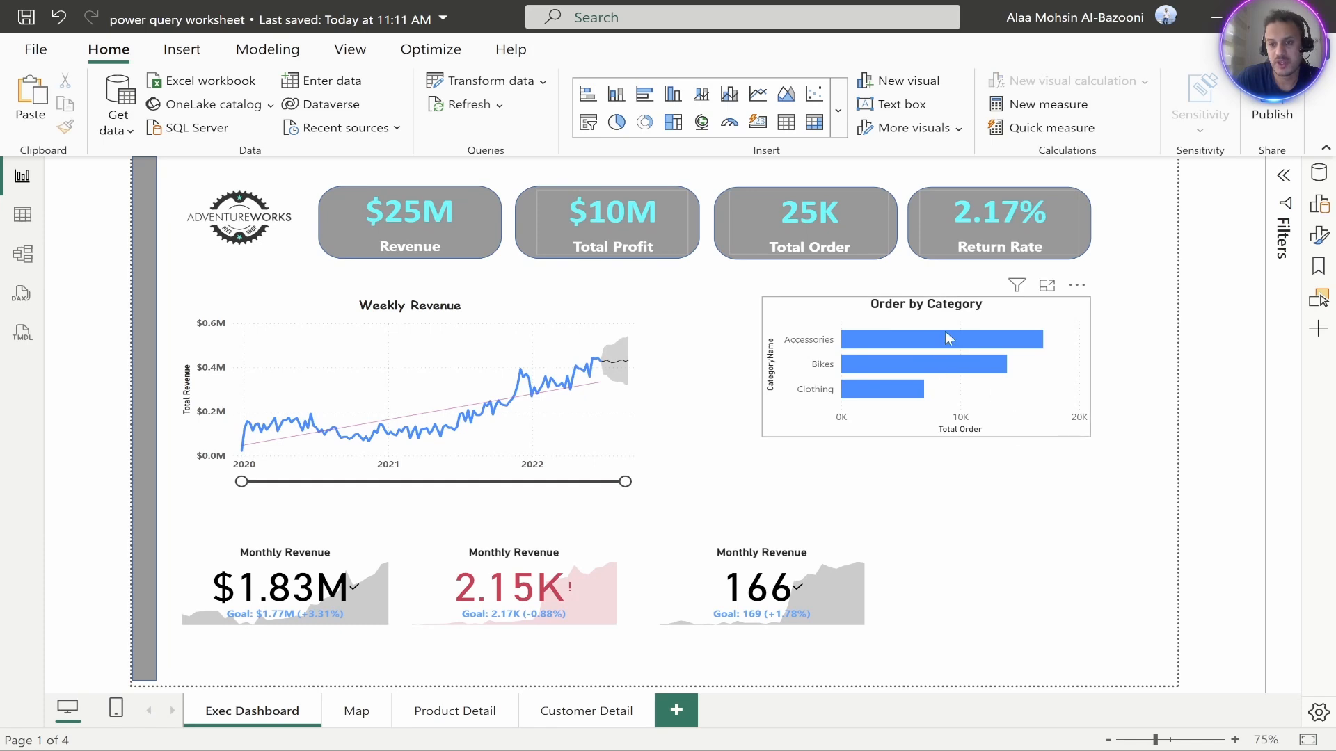
left_click(791, 301)
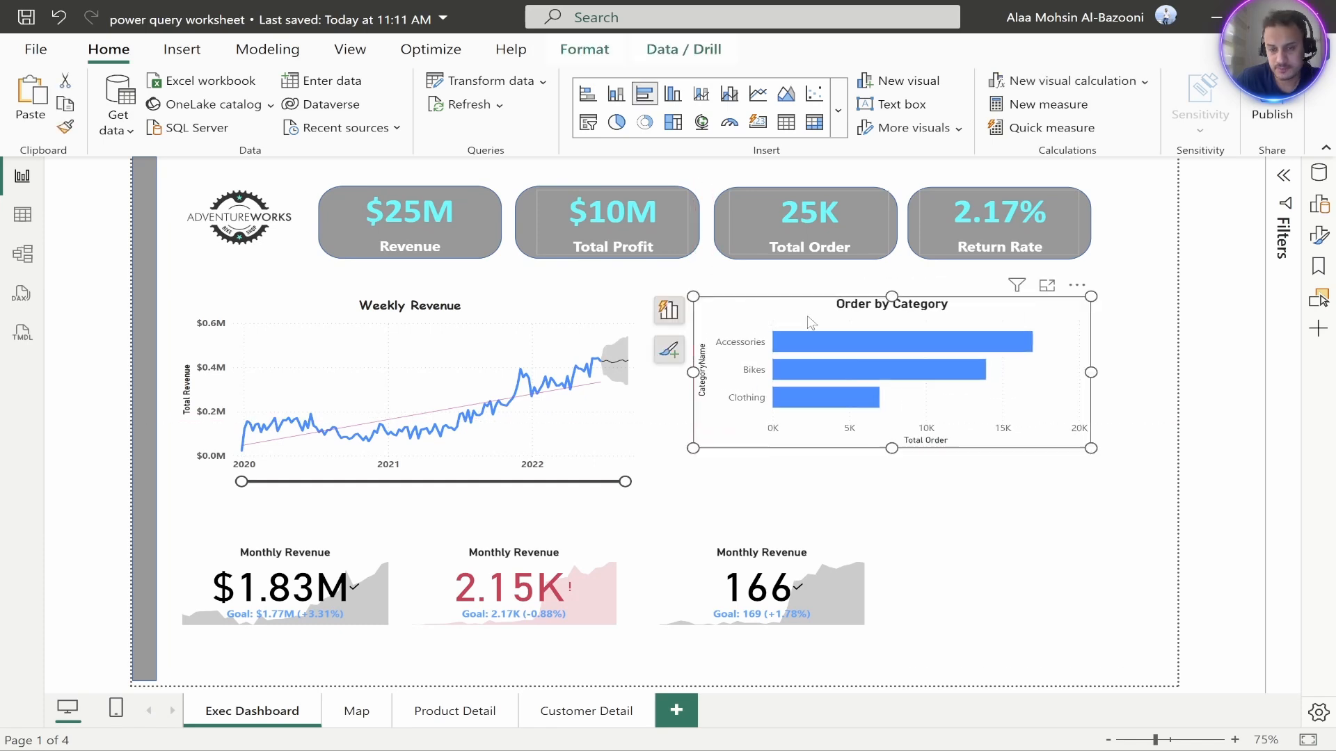
Remove the Y-axis title and the X-axis title from the Order by Category bar chart
double_click(704, 366)
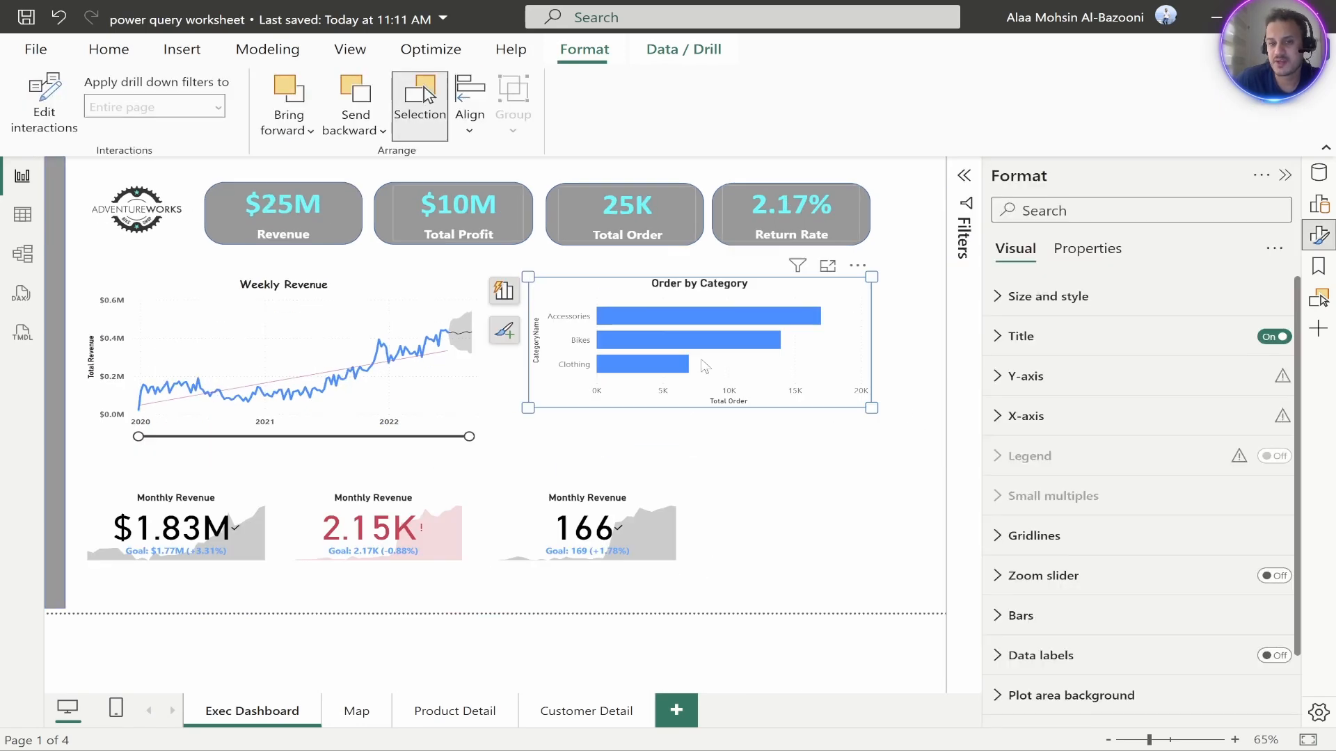
right_click(545, 348)
left_click(604, 347)
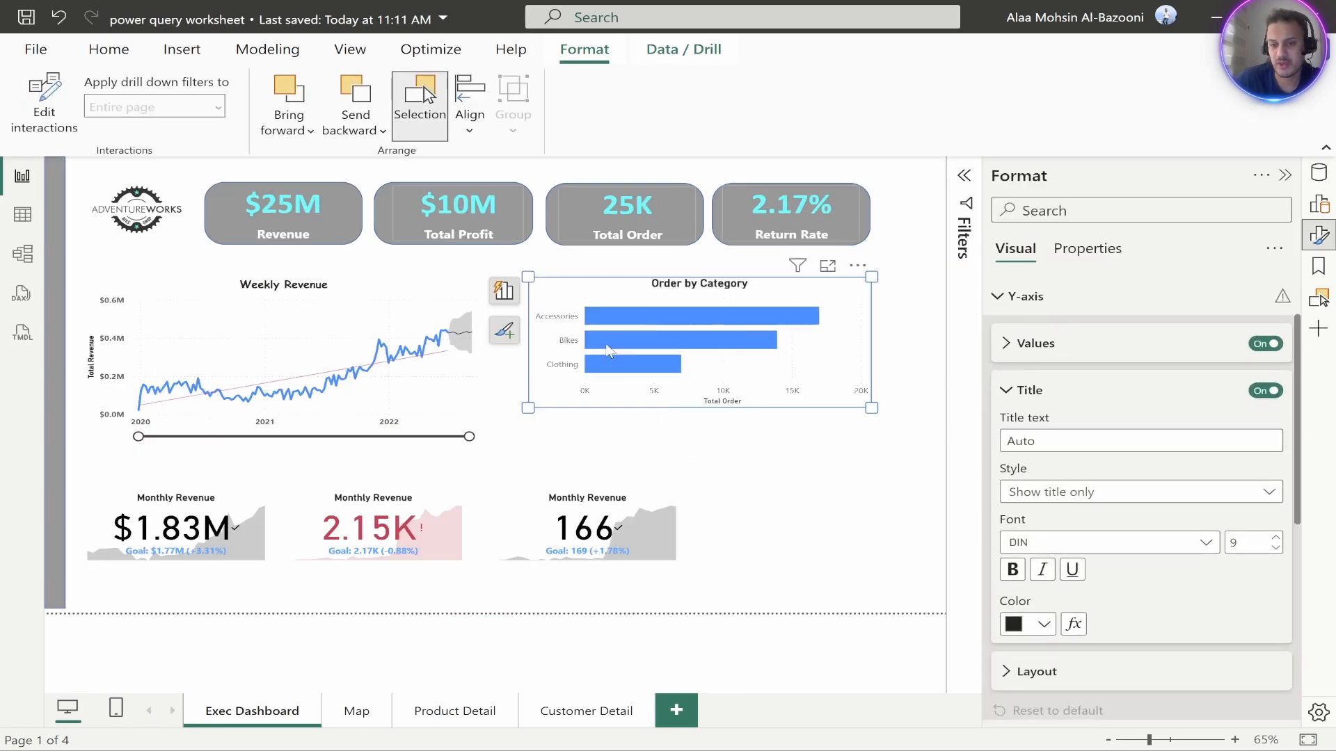
left_click(718, 404)
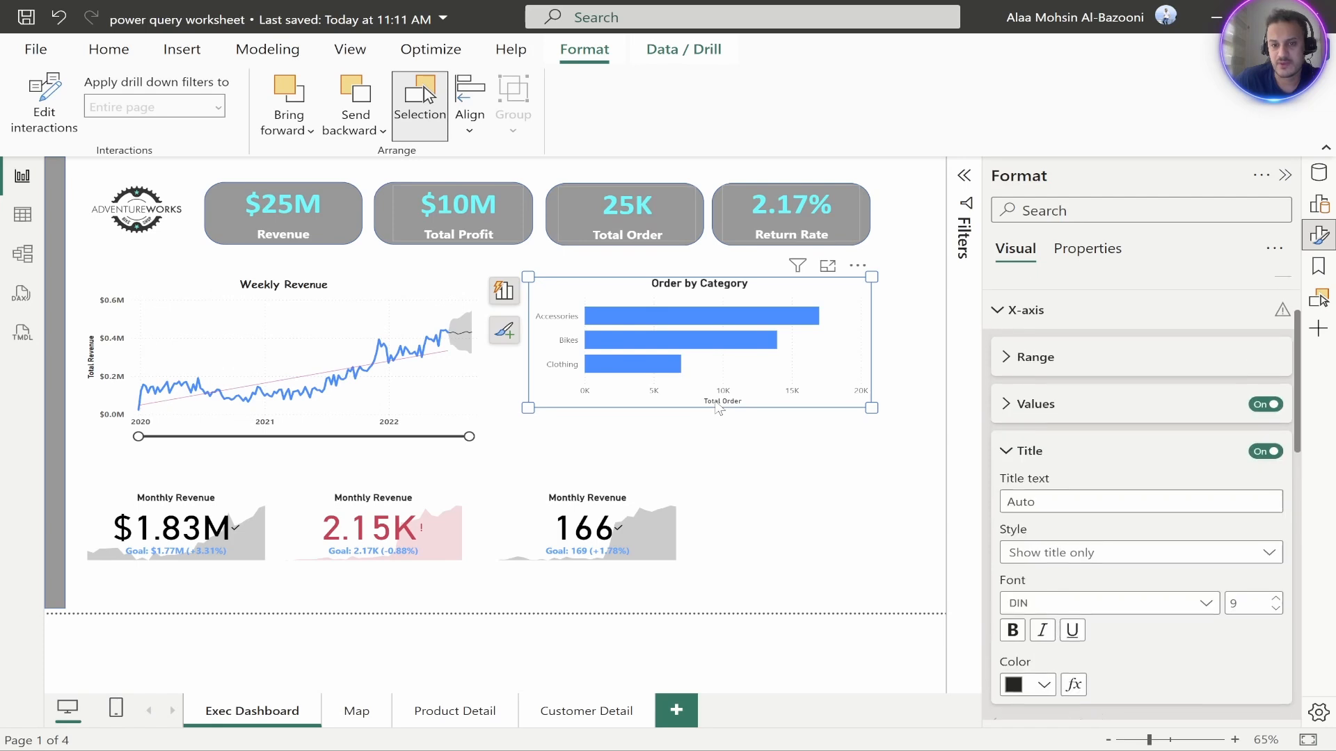
right_click(719, 404)
left_click(770, 423)
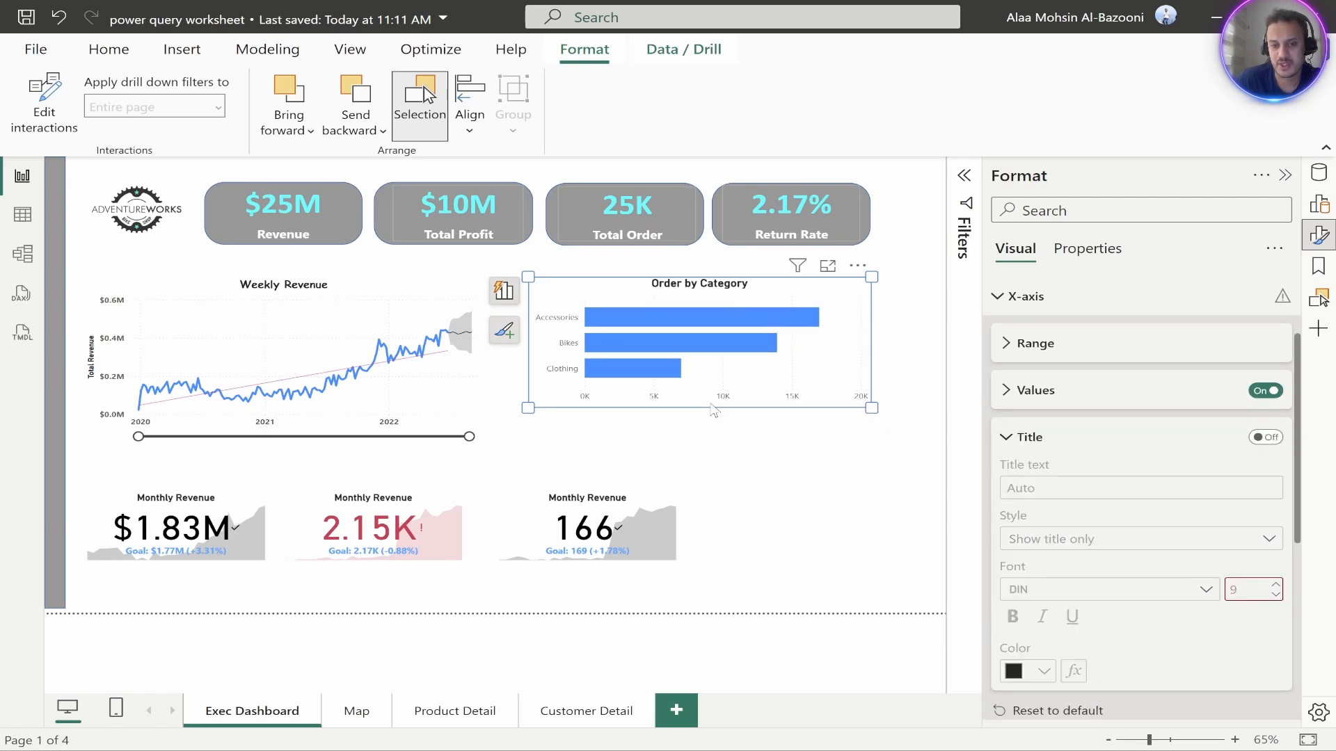
Delete the X-axis values from the Order by Category bar chart
left_click(723, 396)
right_click(723, 396)
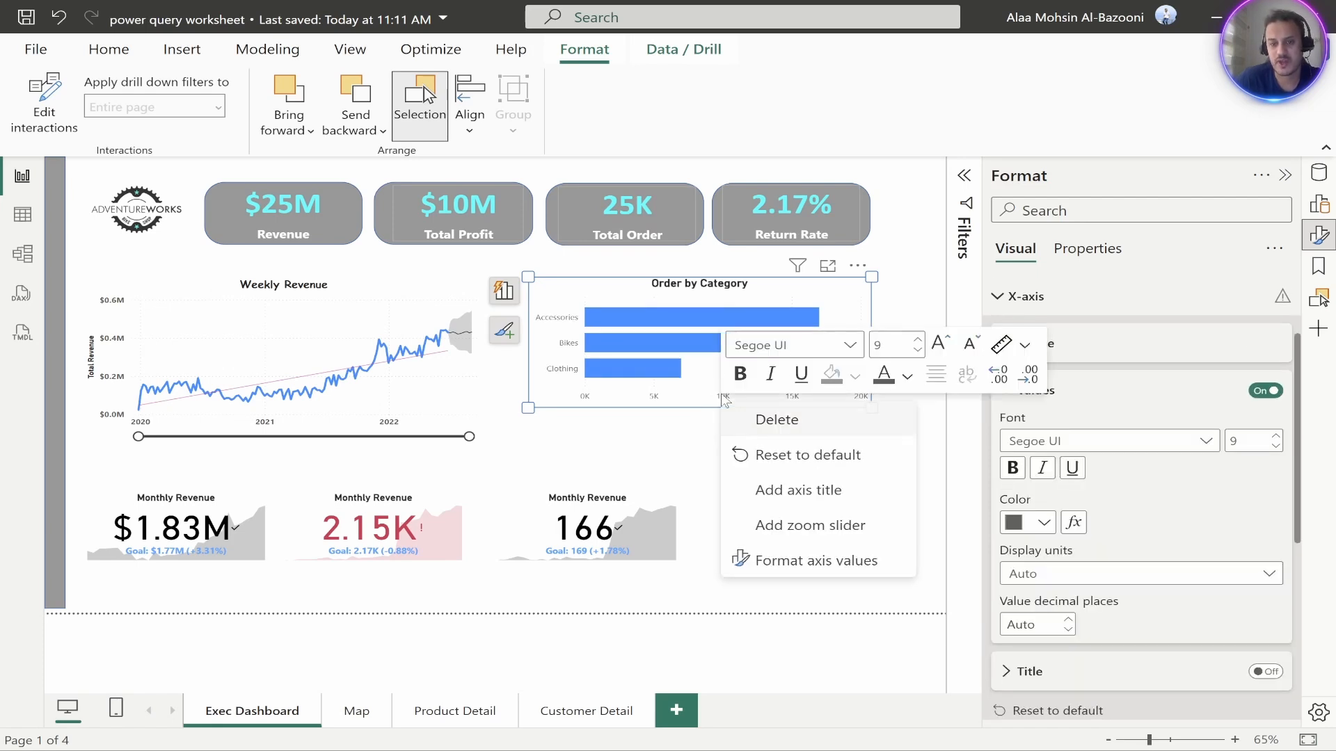
left_click(776, 427)
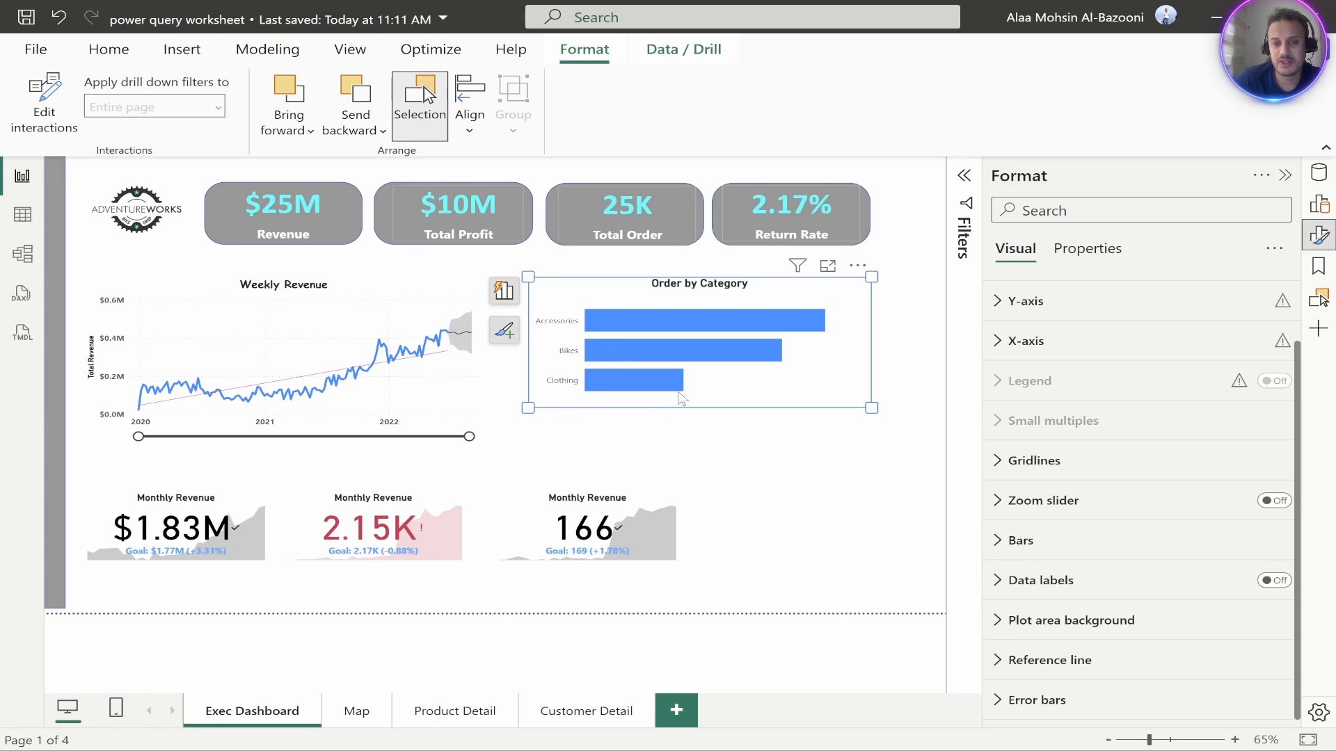
Add data labels to the Total Order bars in the Order by Category chart
left_click(699, 362)
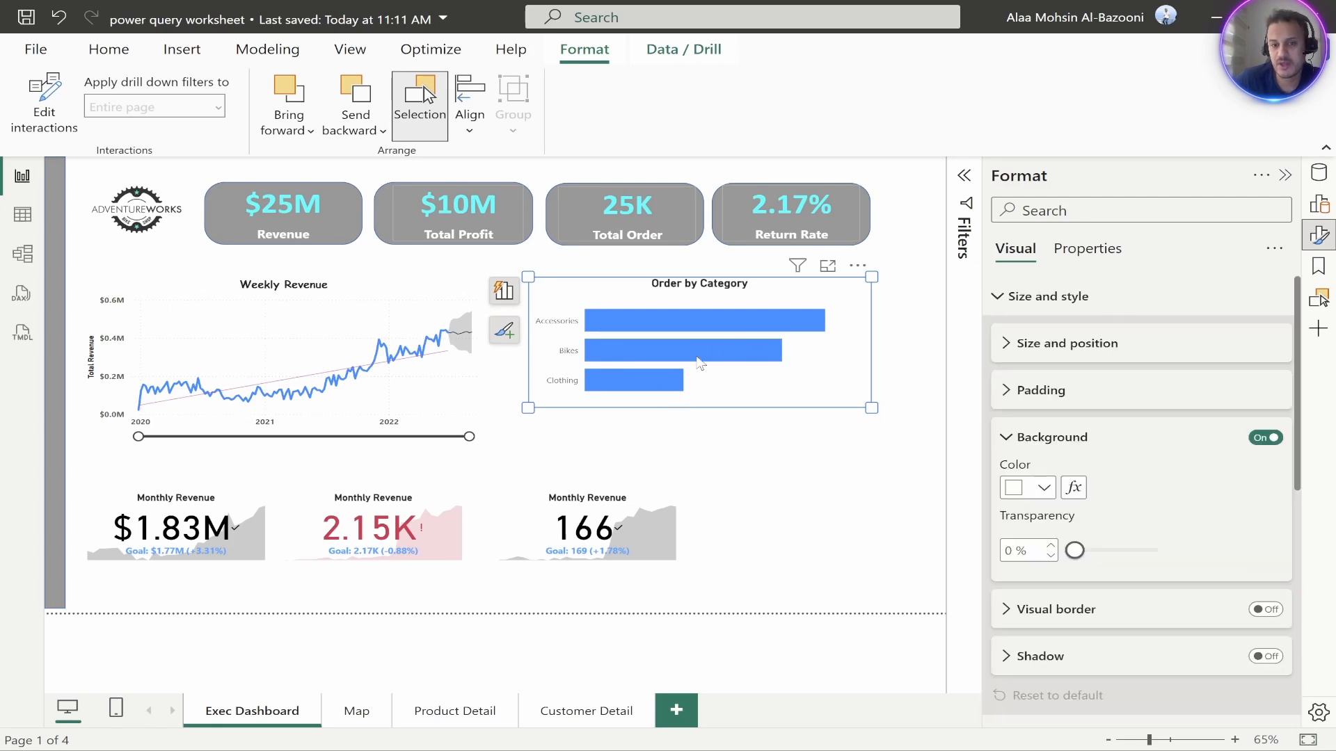
right_click(741, 359)
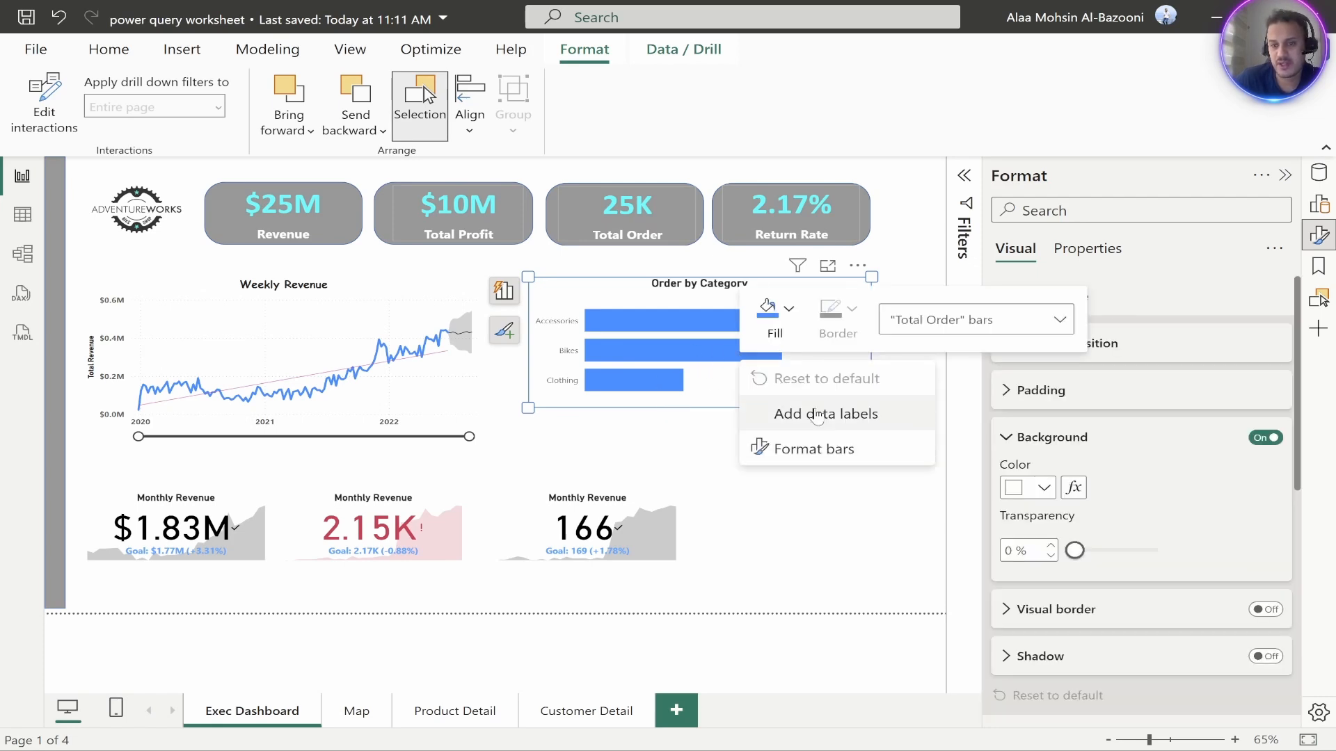
left_click(841, 417)
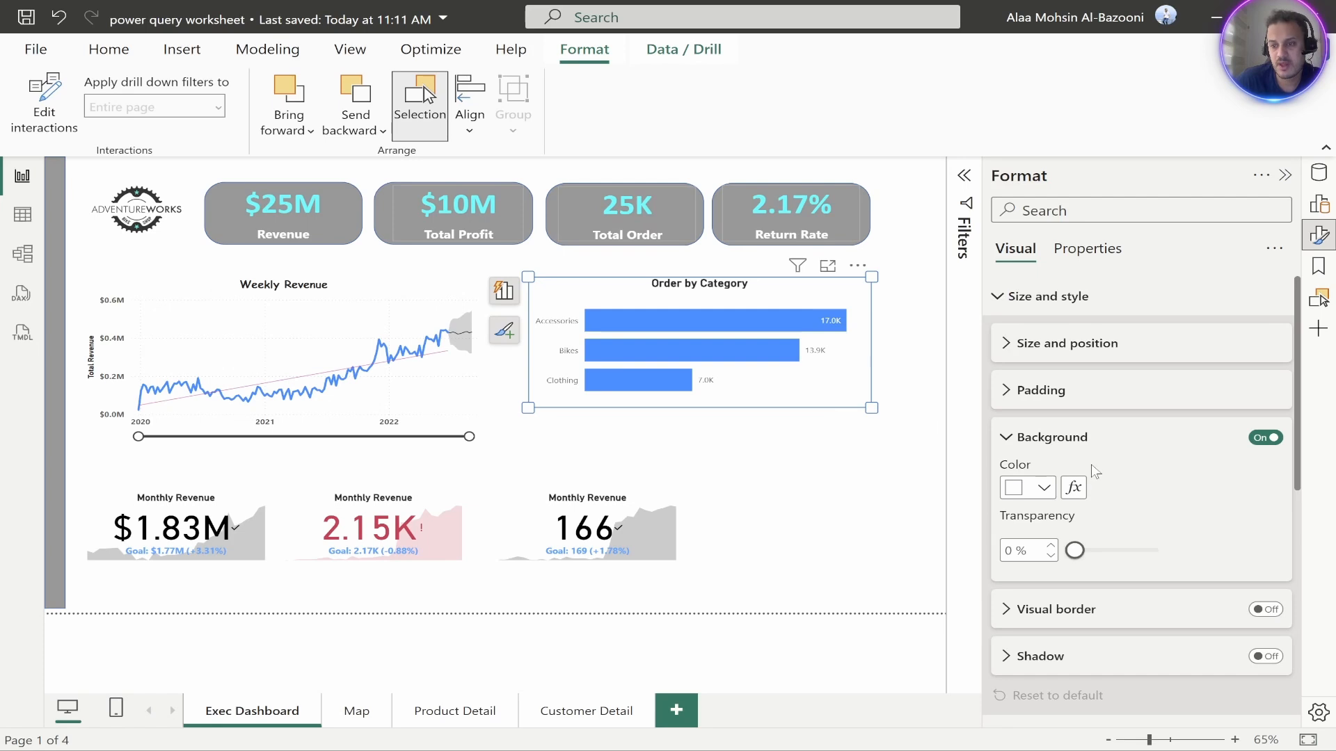
Set the position of the bar chart's data labels to Outside end
scroll(1093, 471, "down", 5)
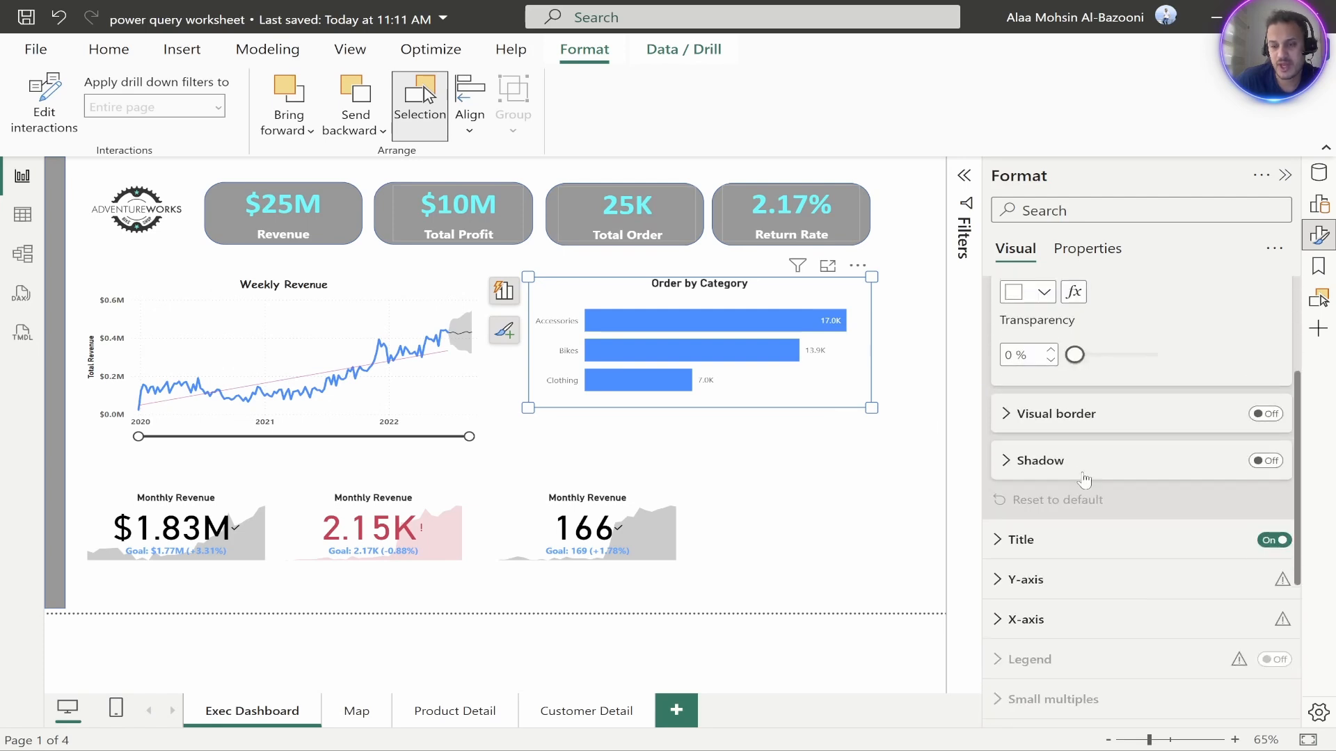
scroll(1084, 480, "down", 5)
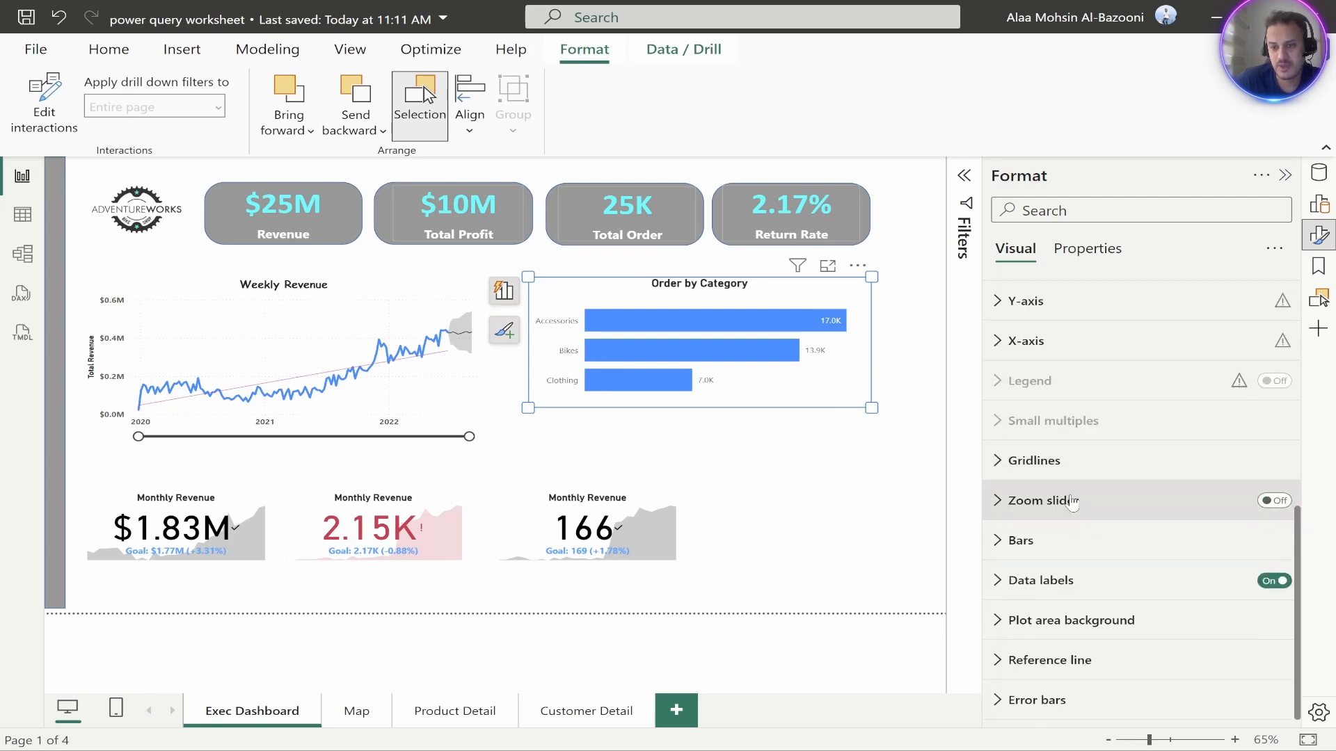
left_click(1028, 581)
scroll(1064, 417, "down", 6)
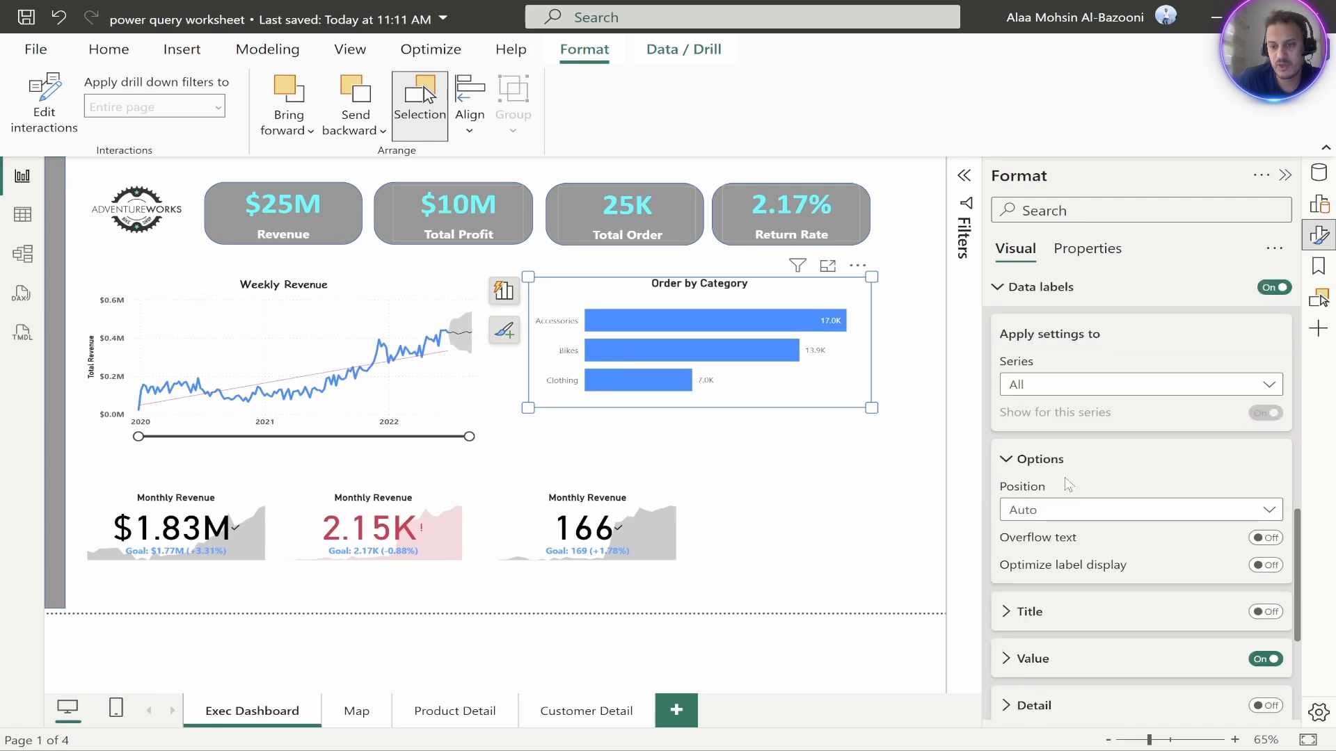
left_click(1057, 321)
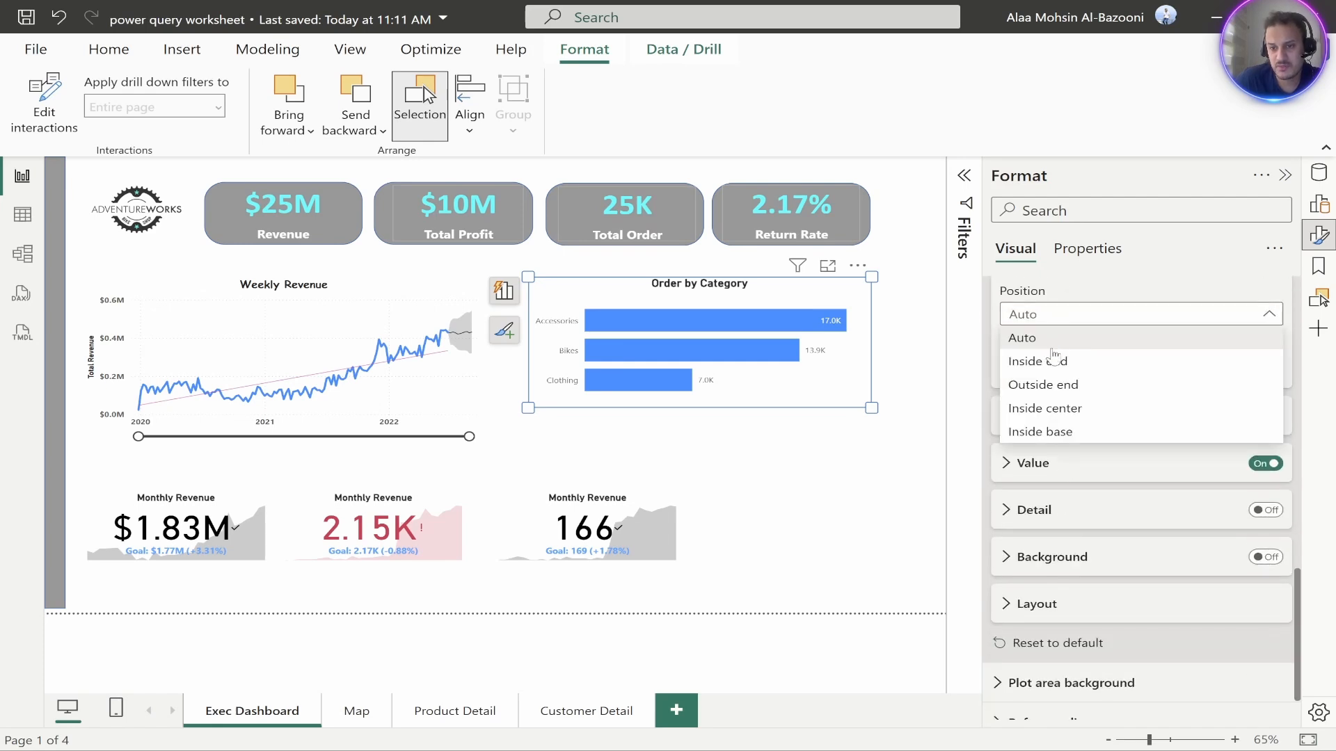
left_click(1051, 386)
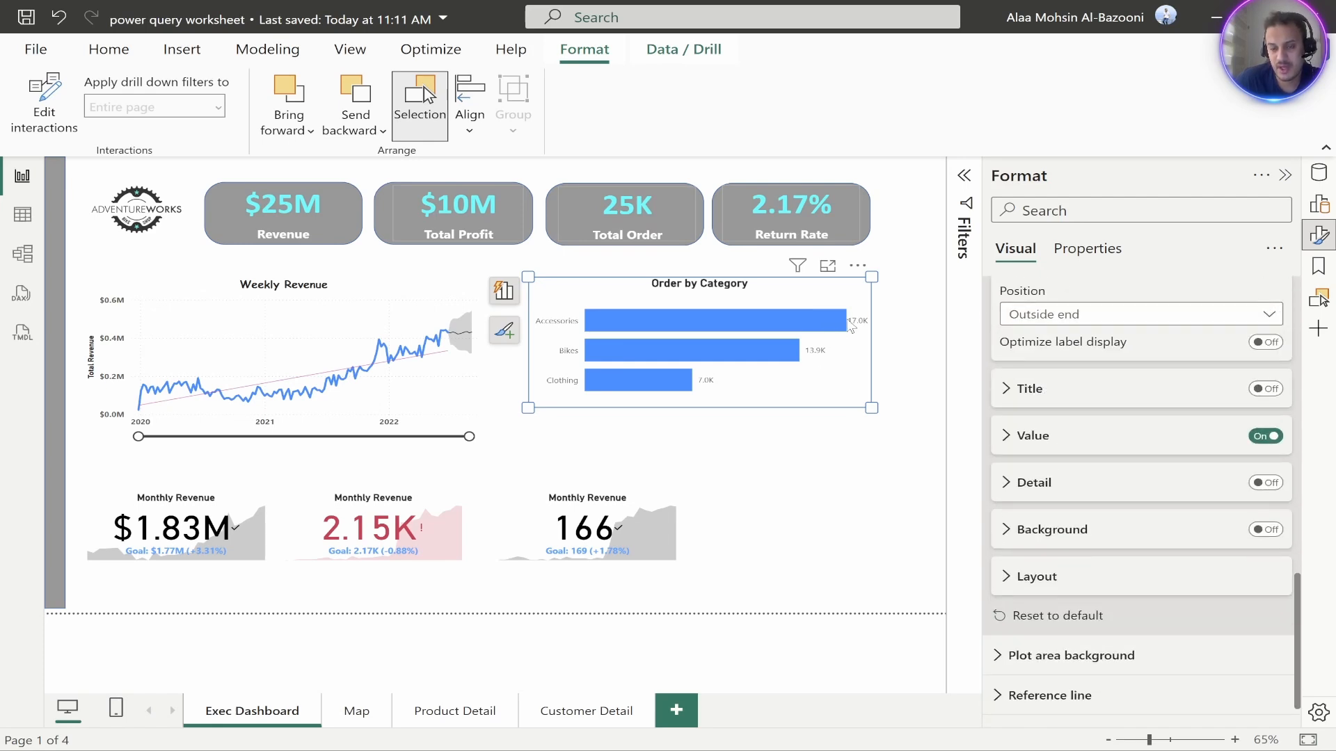
scroll(1074, 451, "down", 1)
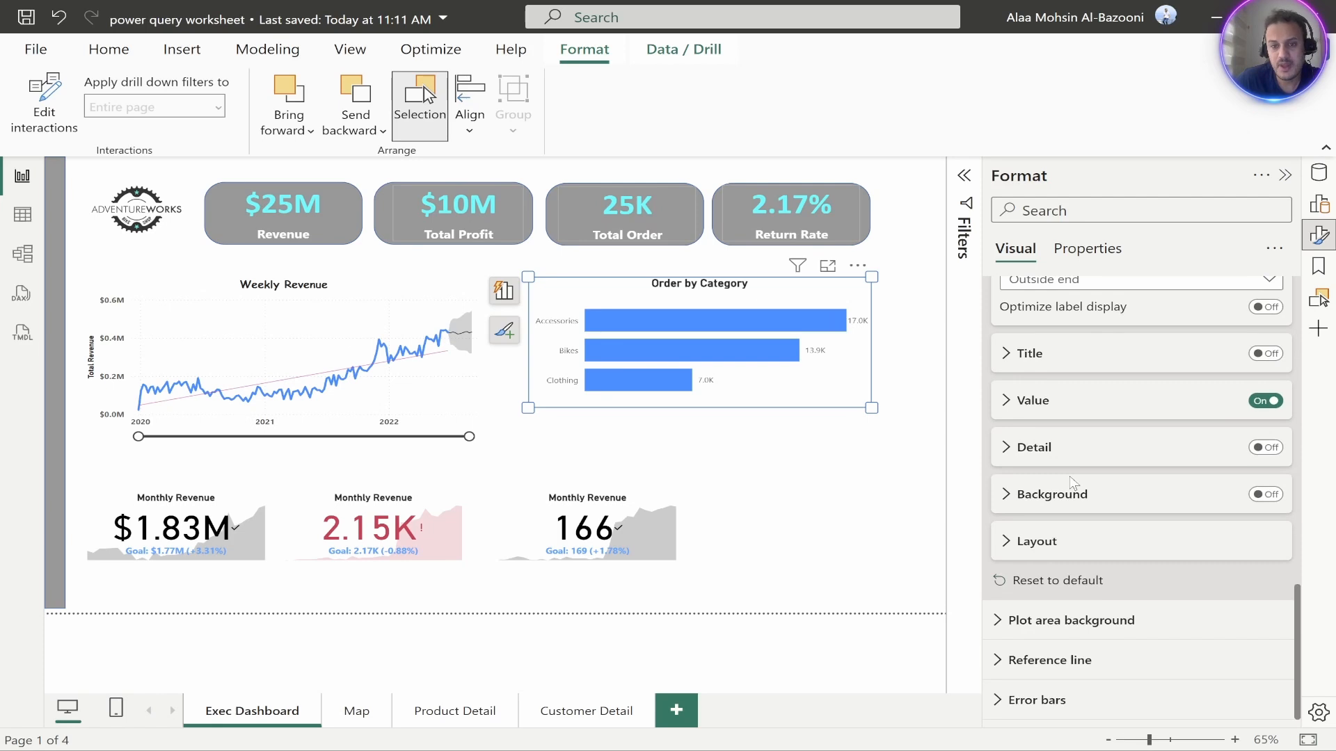
Try showing the series name title in the bar chart's data labels and turn it back off
scroll(1078, 485, "up", 3)
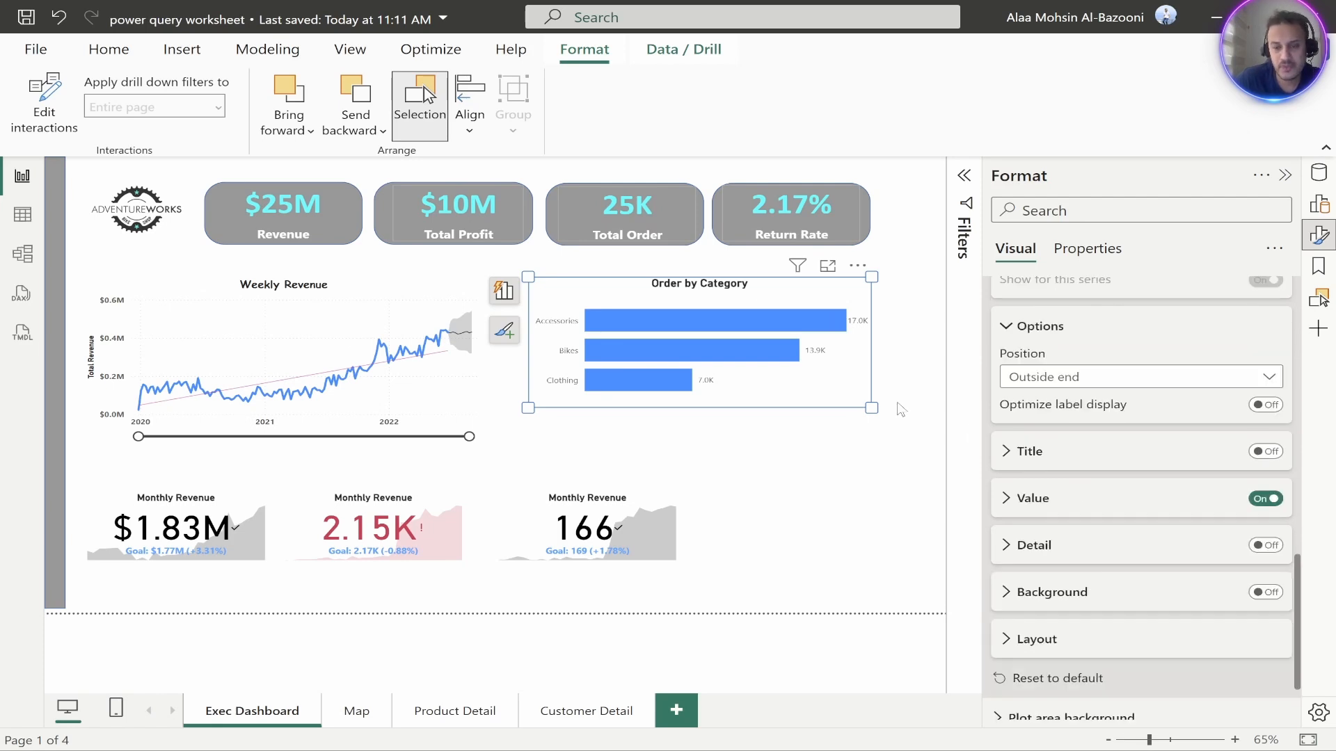
left_click(1029, 452)
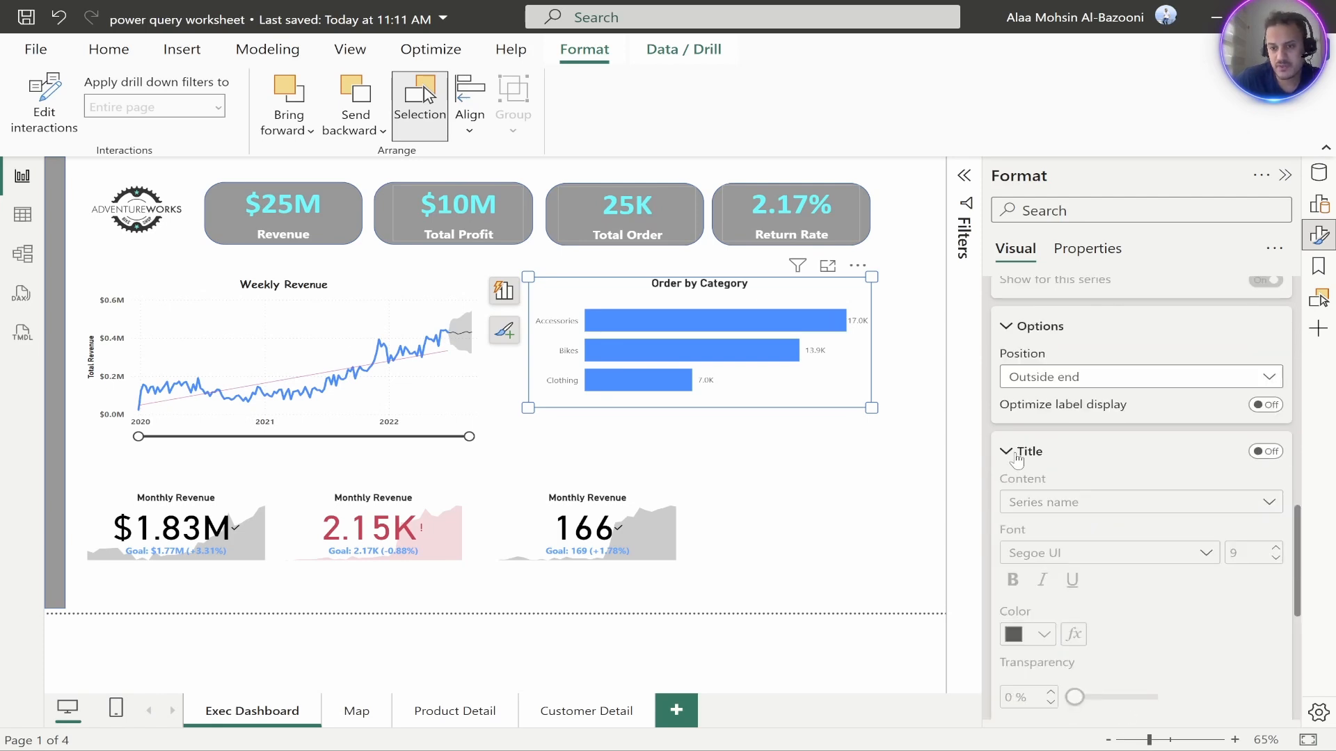
left_click(1017, 452)
left_click(1266, 451)
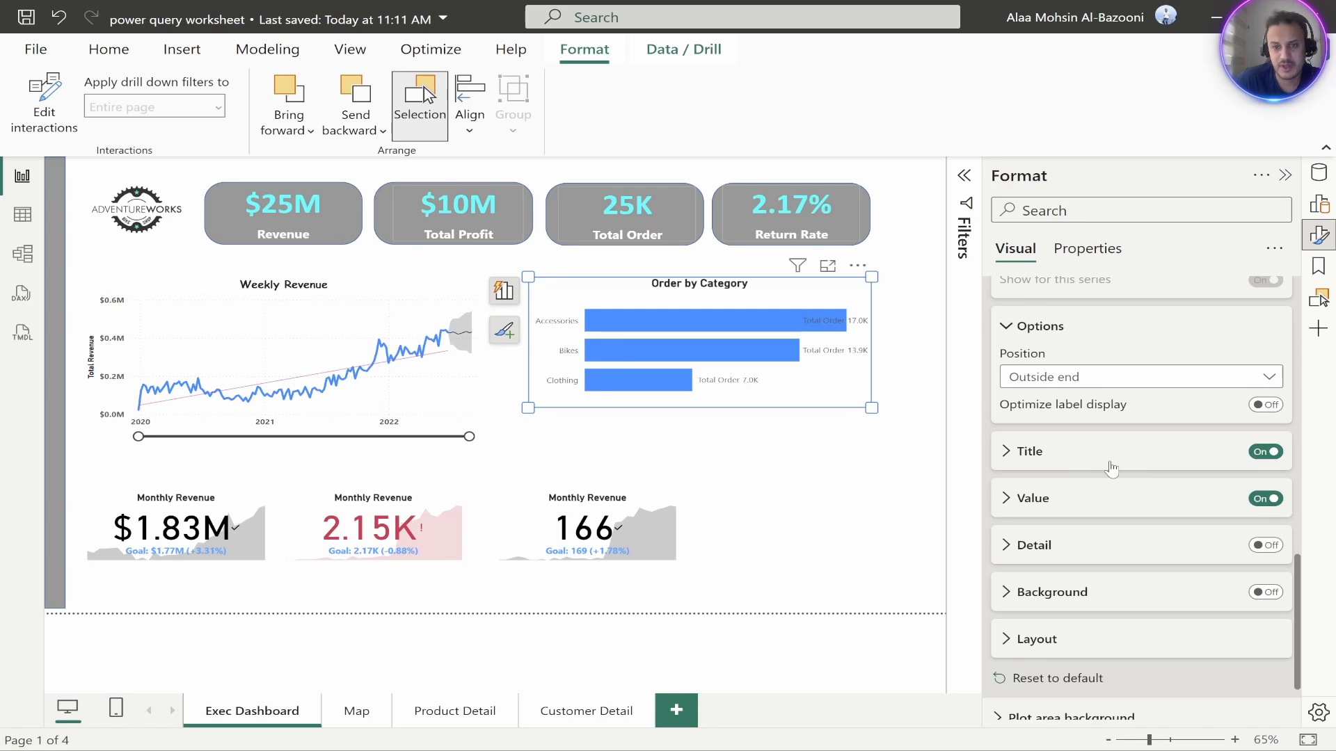
left_click(1265, 451)
Make the bar chart's data label values bold and set their decimal places to 1
left_click(1146, 513)
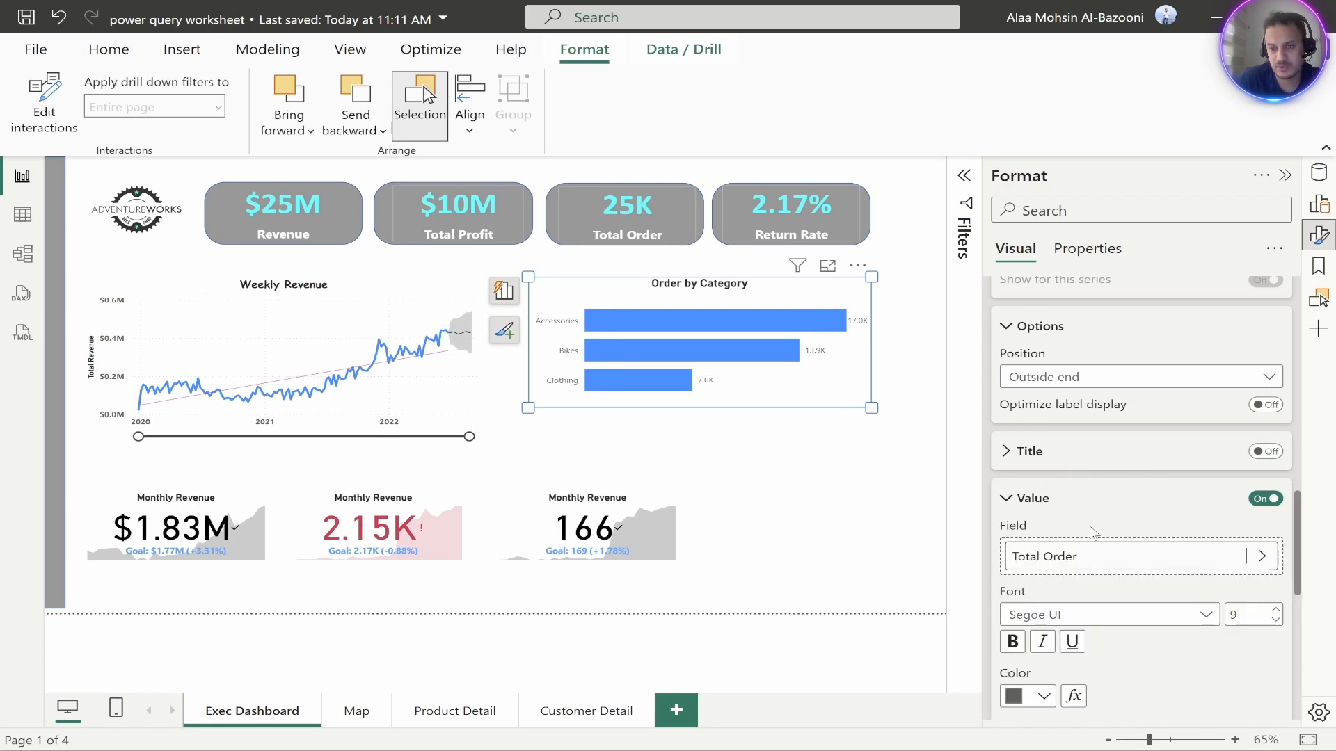
scroll(1095, 529, "down", 3)
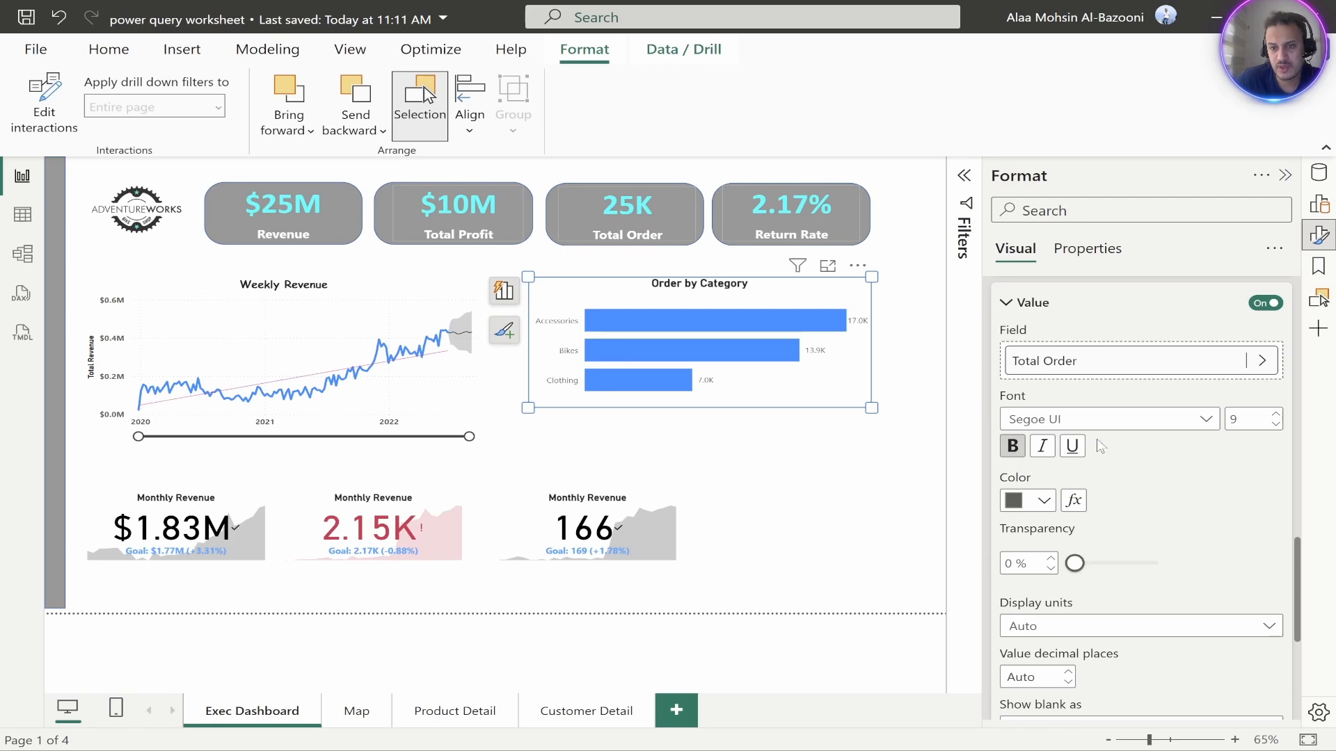
scroll(1045, 552, "down", 2)
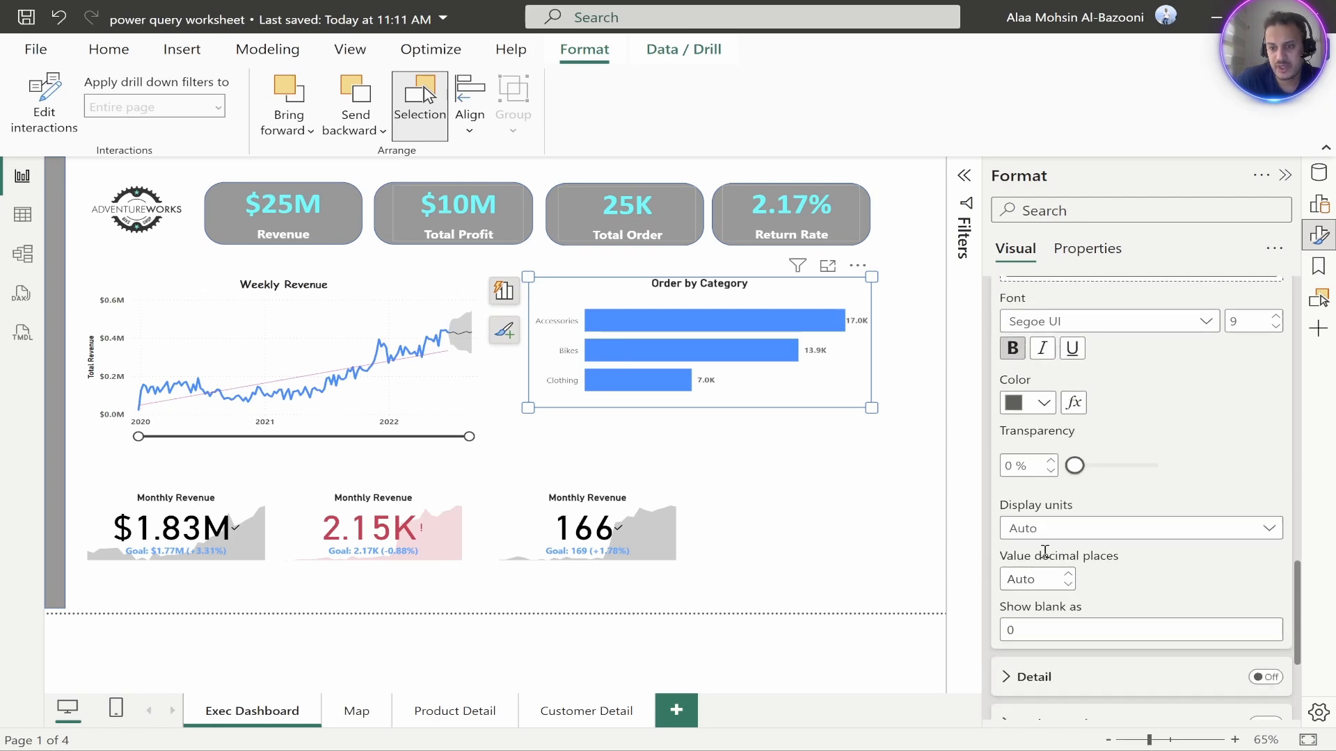
scroll(1045, 552, "down", 2)
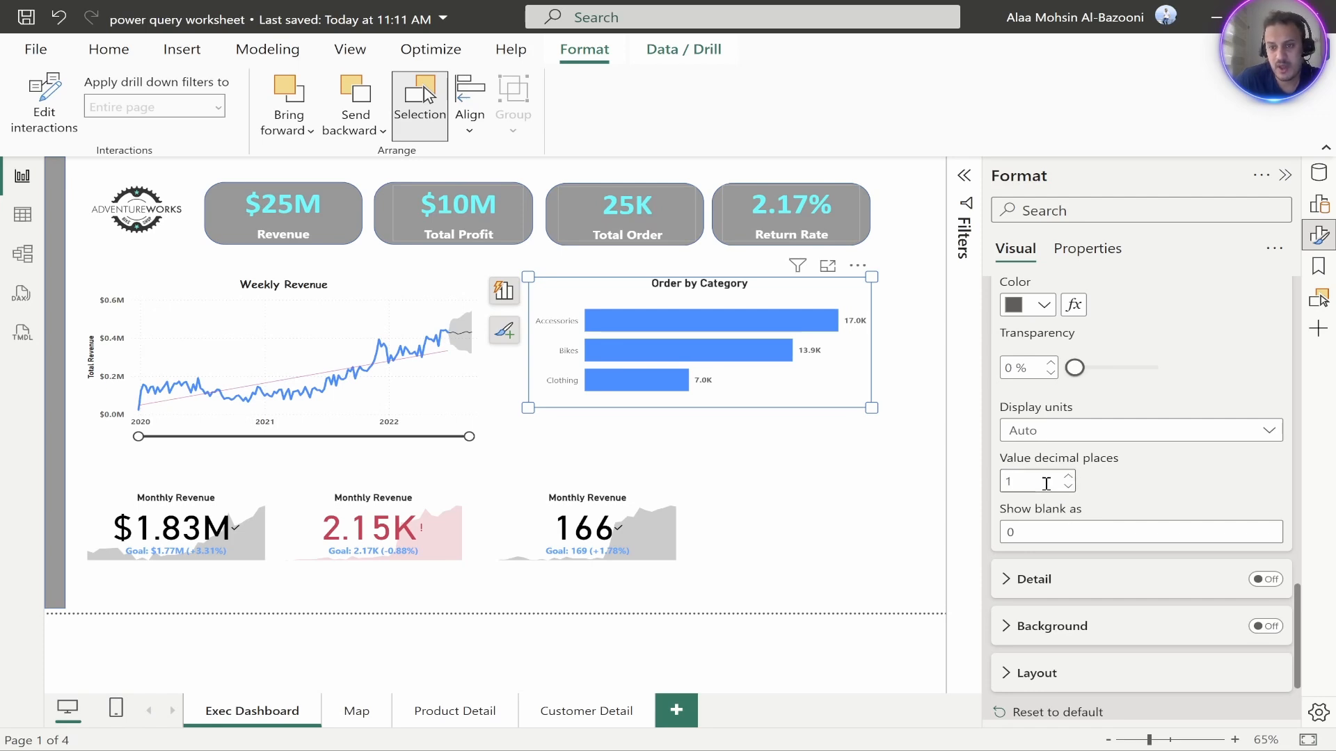
scroll(1045, 483, "up", 2)
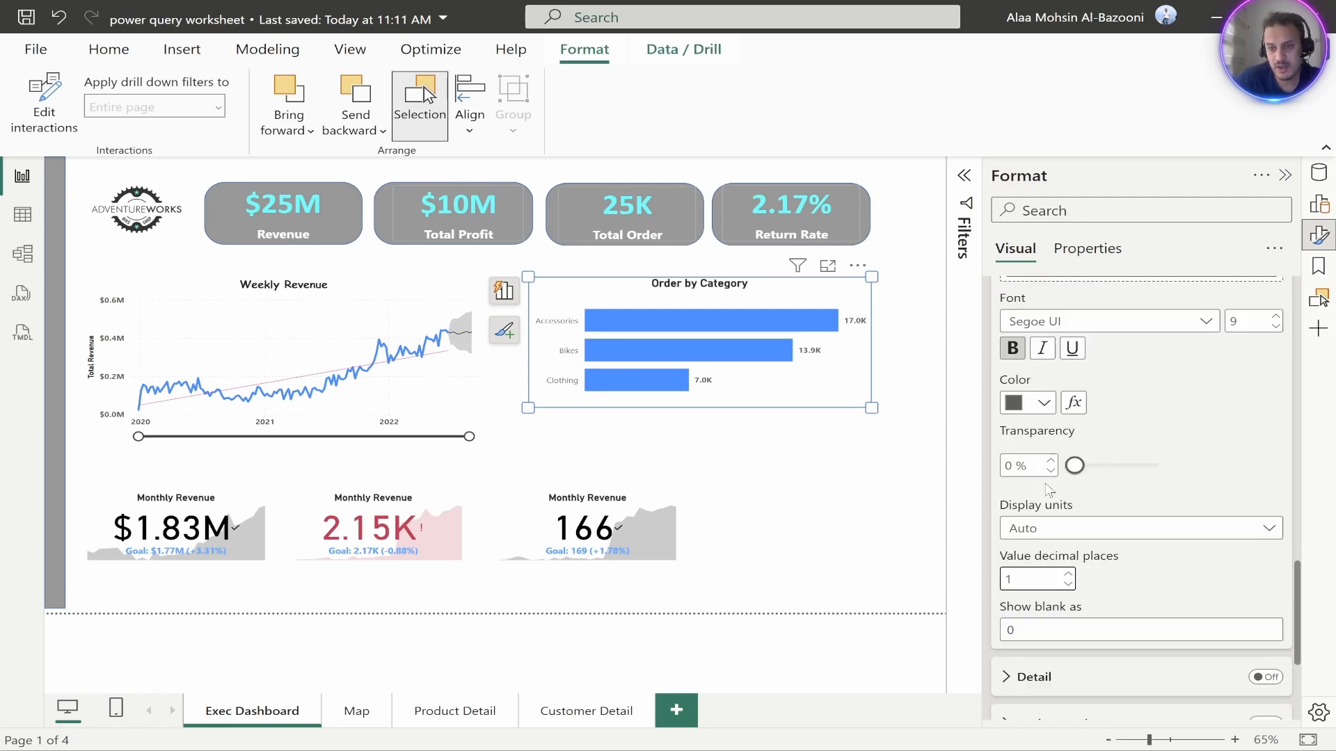
Change the color of the bar chart's data label values to orange
left_click(1041, 405)
left_click(1010, 93)
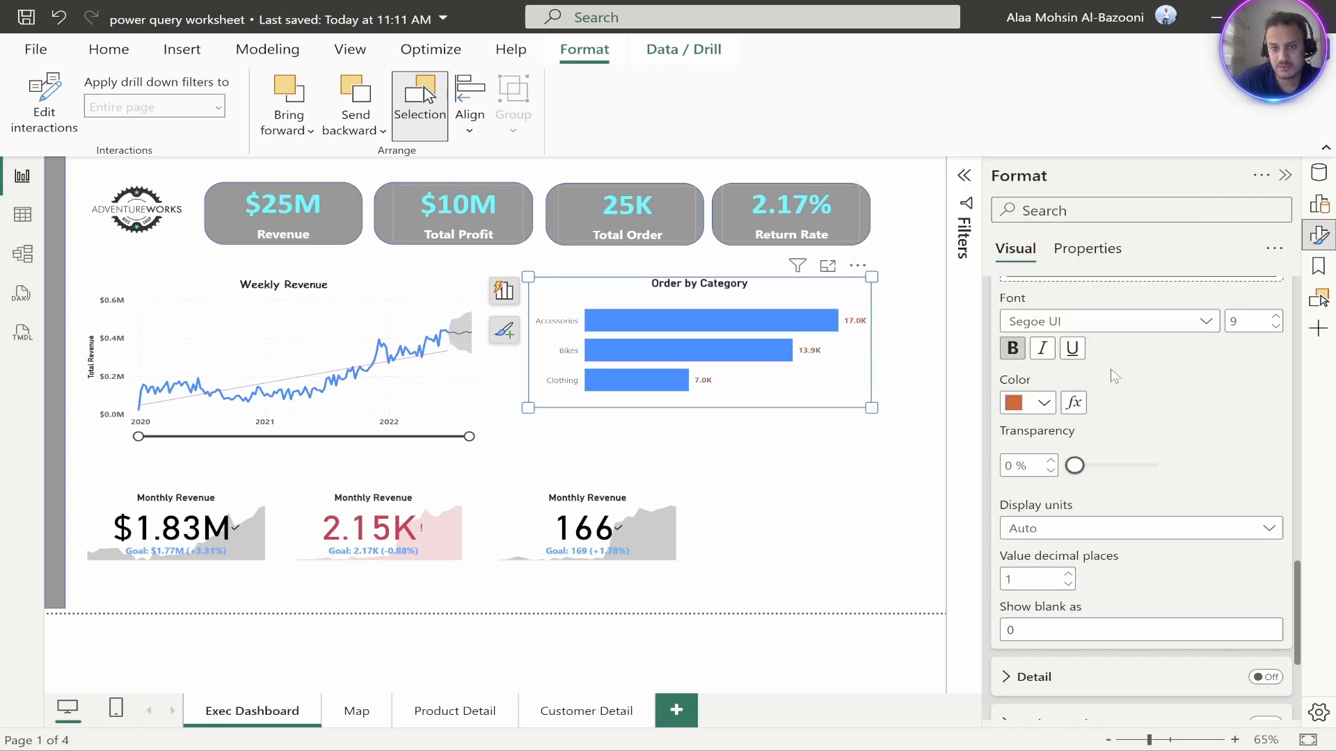
scroll(1129, 434, "up", 7)
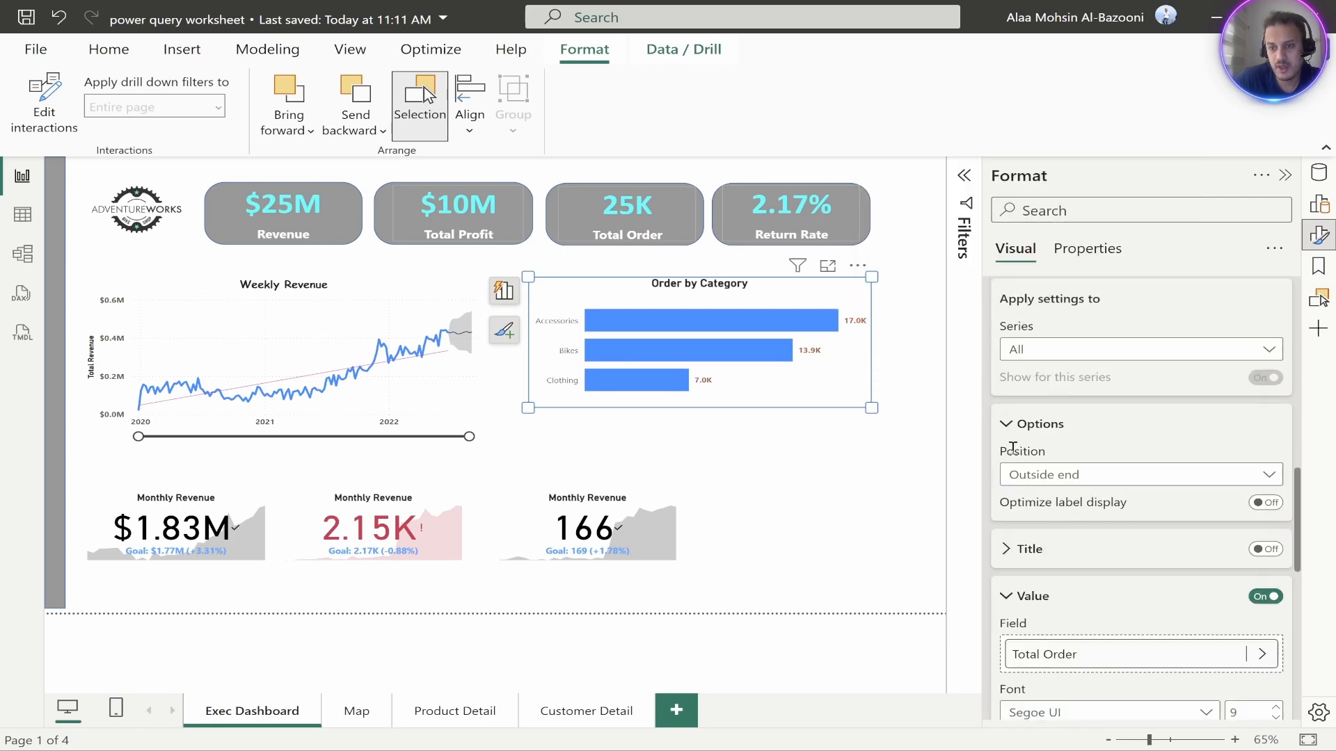
left_click(1026, 610)
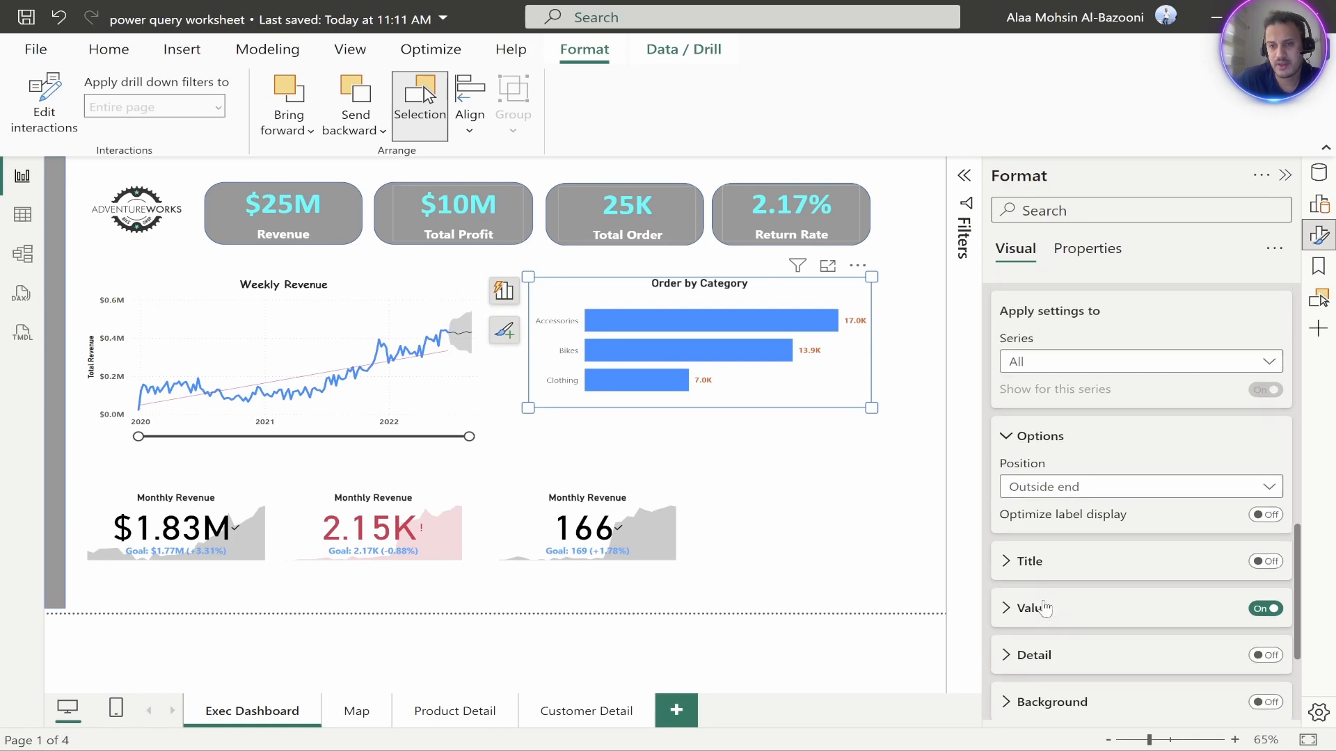
scroll(1047, 608, "up", 5)
scroll(1048, 608, "up", 5)
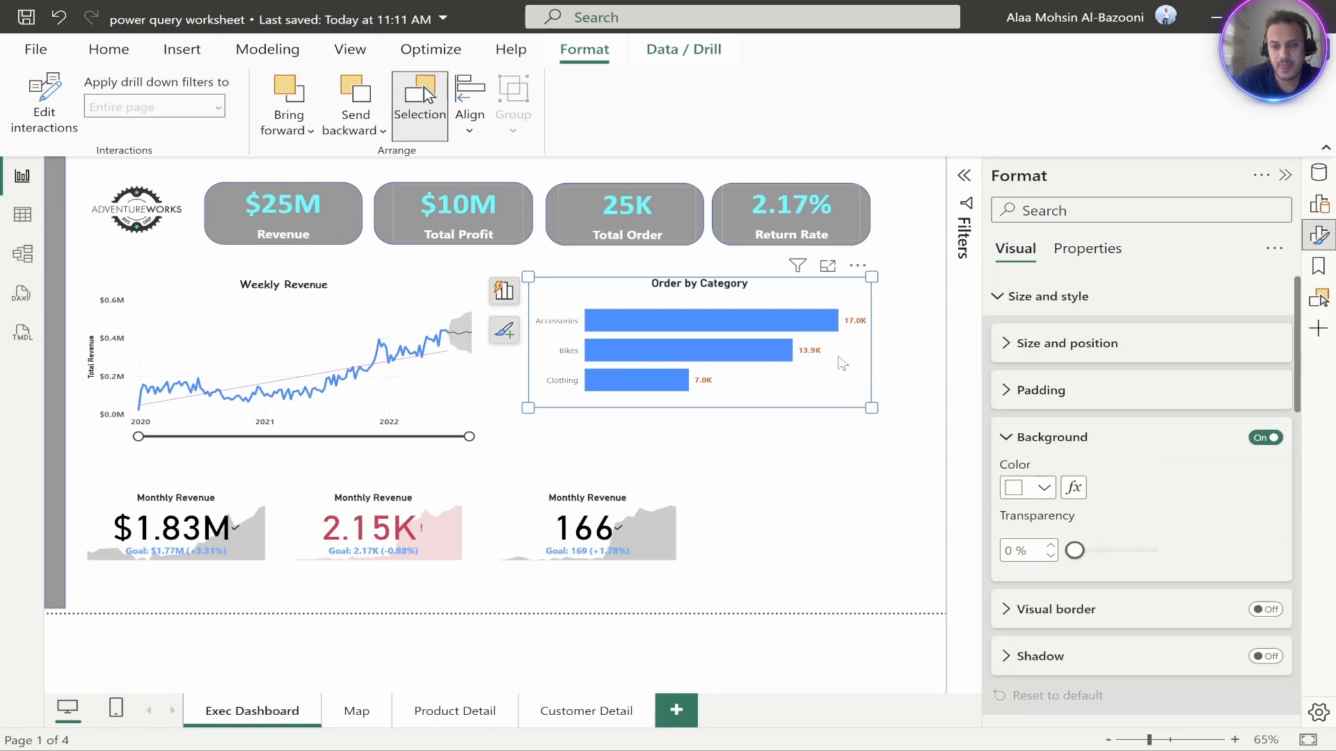
Examine the Accessories bar's order details against its data label and reselect the Order by Category chart
left_click(835, 466)
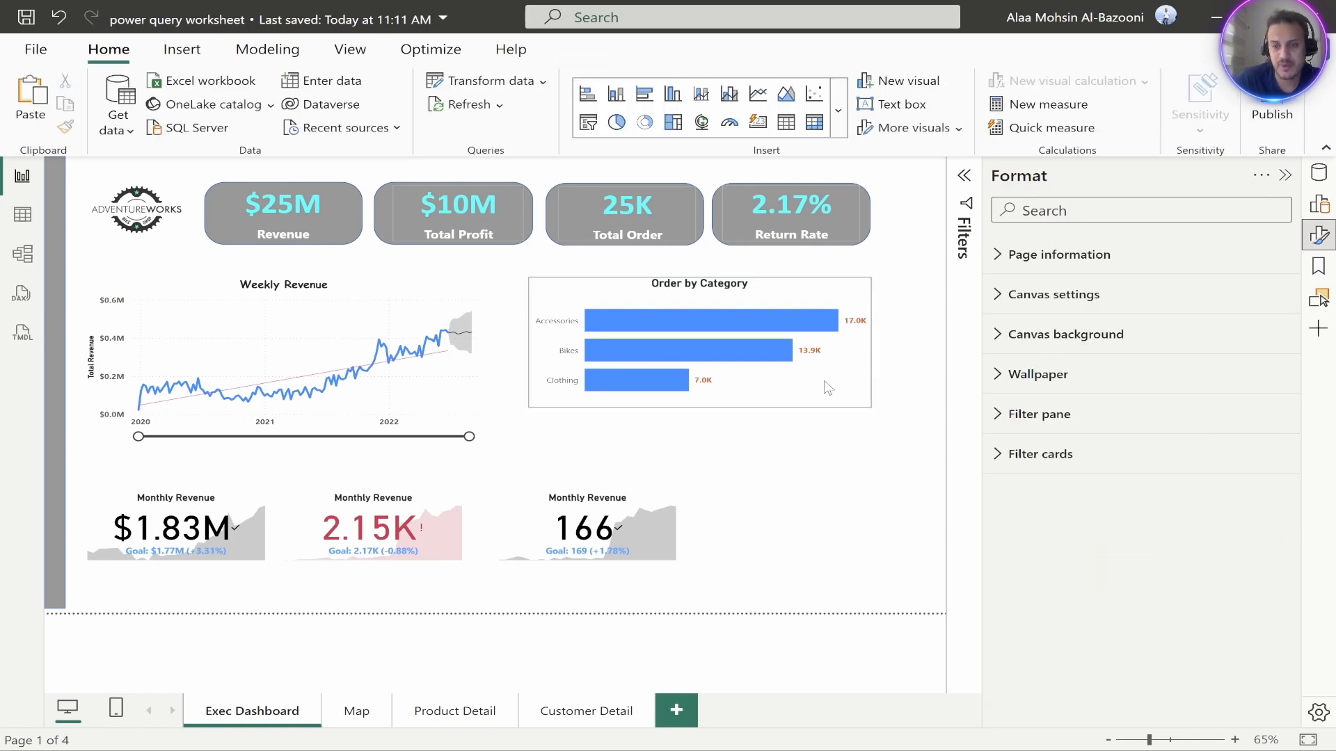
left_click(785, 326)
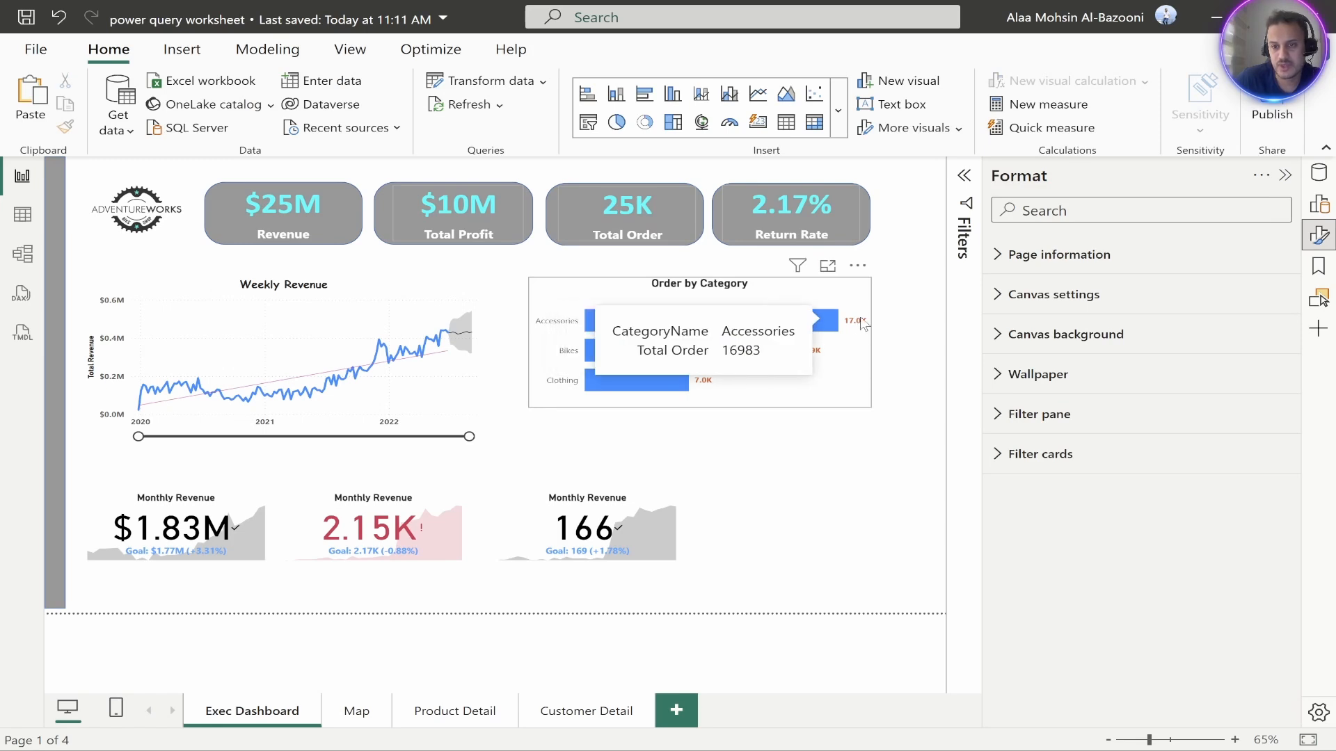
left_click(807, 299)
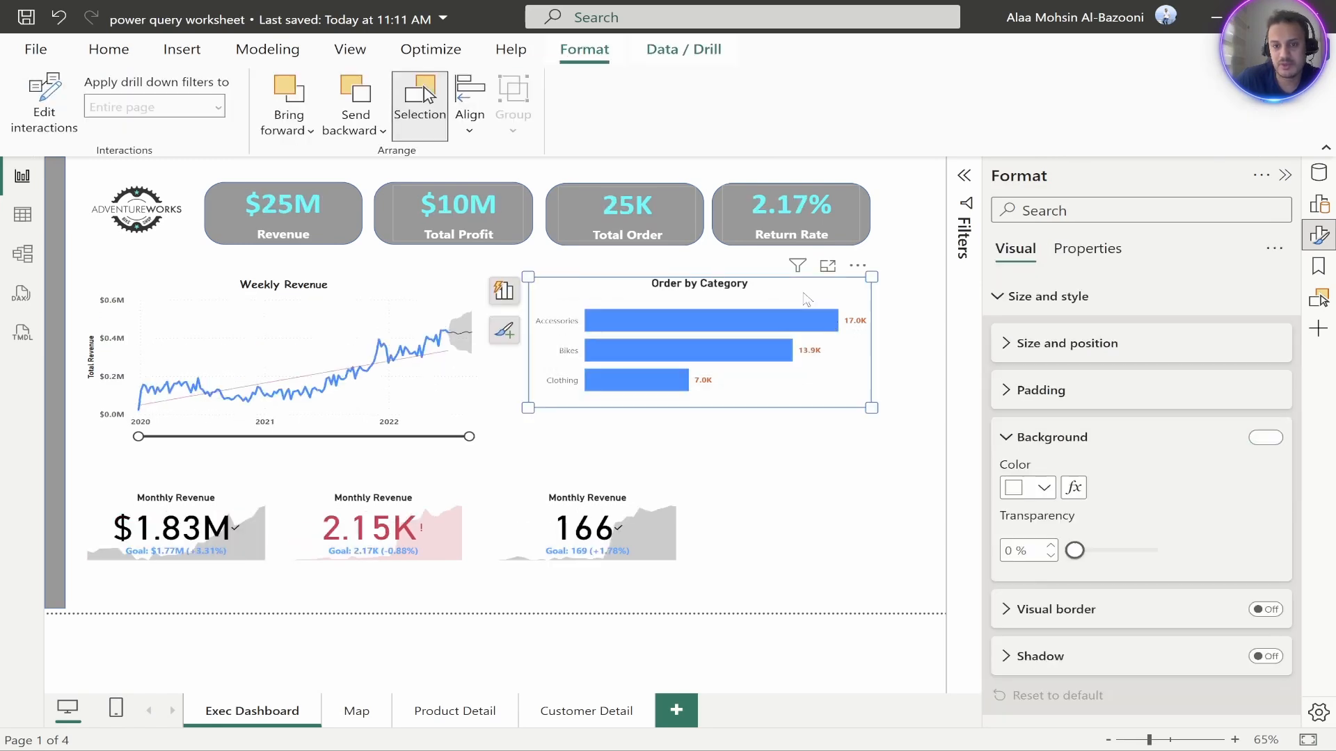
Make the Order by Category chart's tooltip text bold and set its label color to white
left_click(1071, 256)
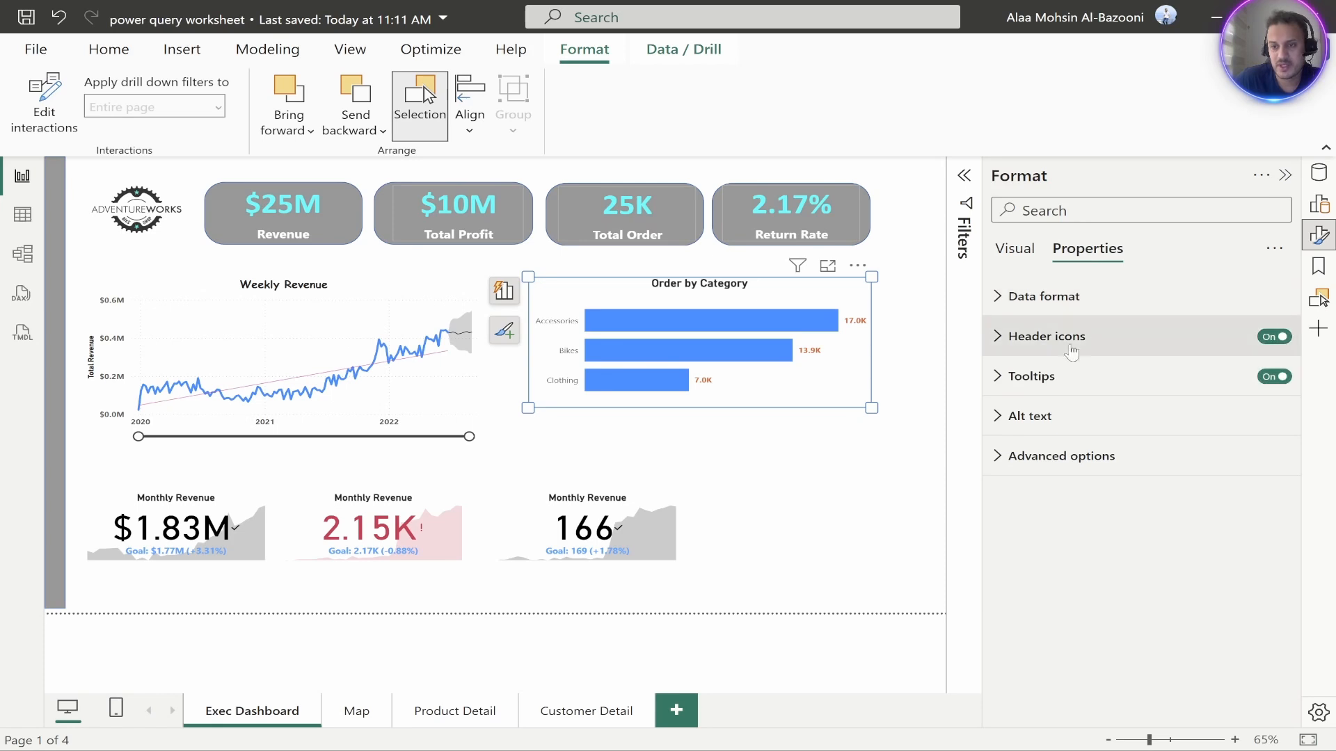
left_click(996, 378)
scroll(1051, 466, "down", 1)
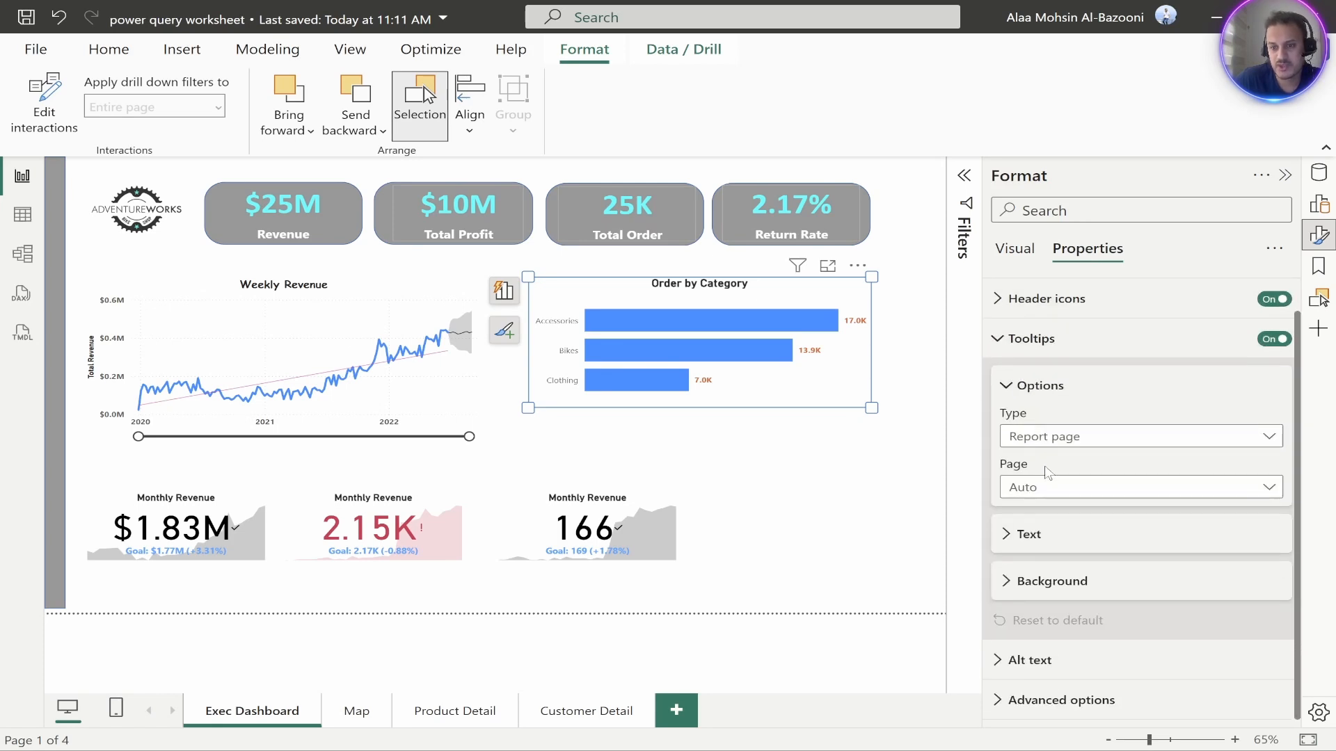
left_click(1064, 542)
scroll(1064, 553, "down", 3)
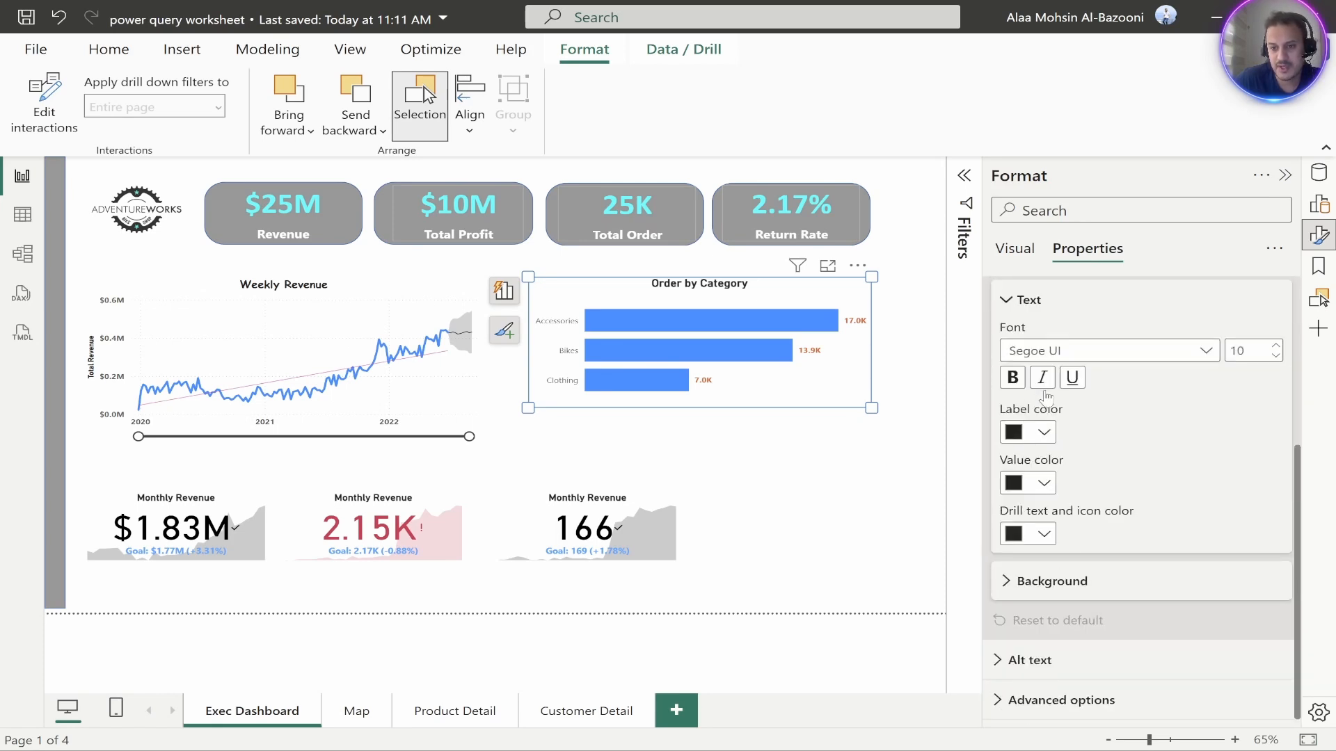
left_click(1013, 378)
left_click(1051, 434)
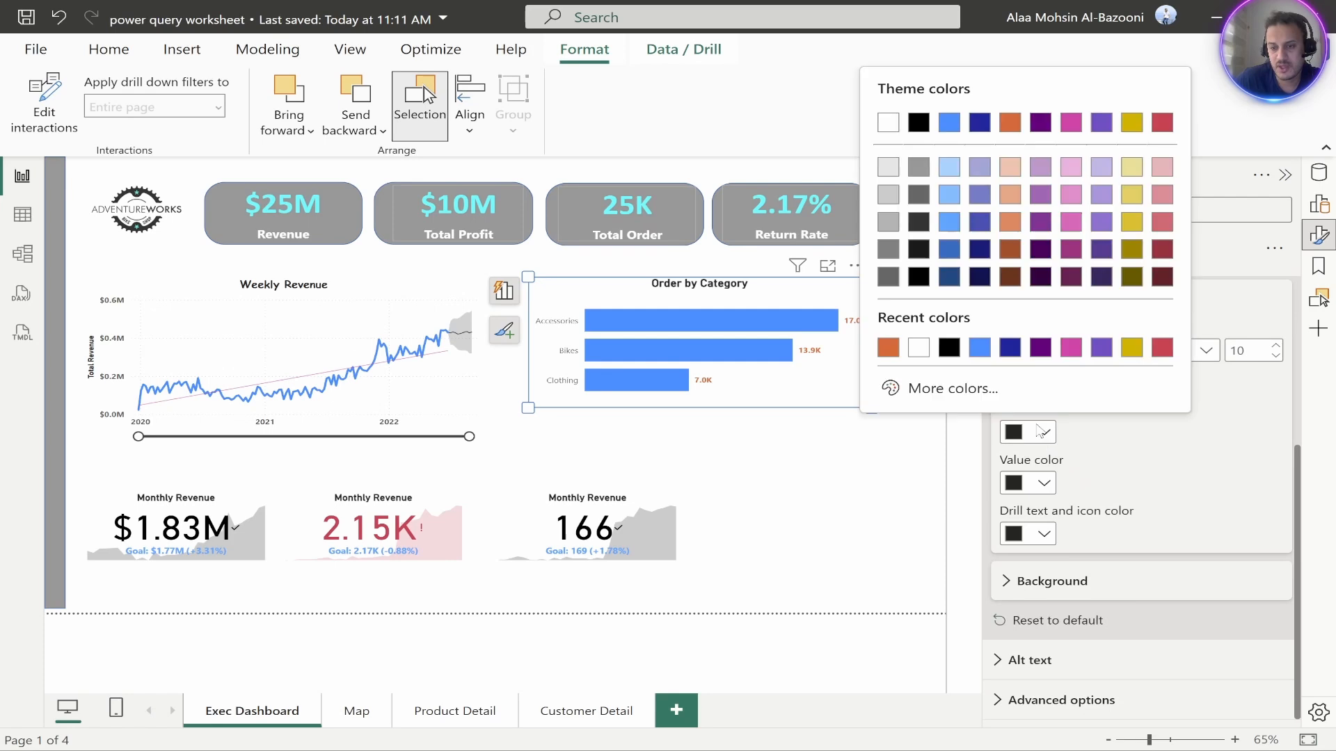
left_click(889, 120)
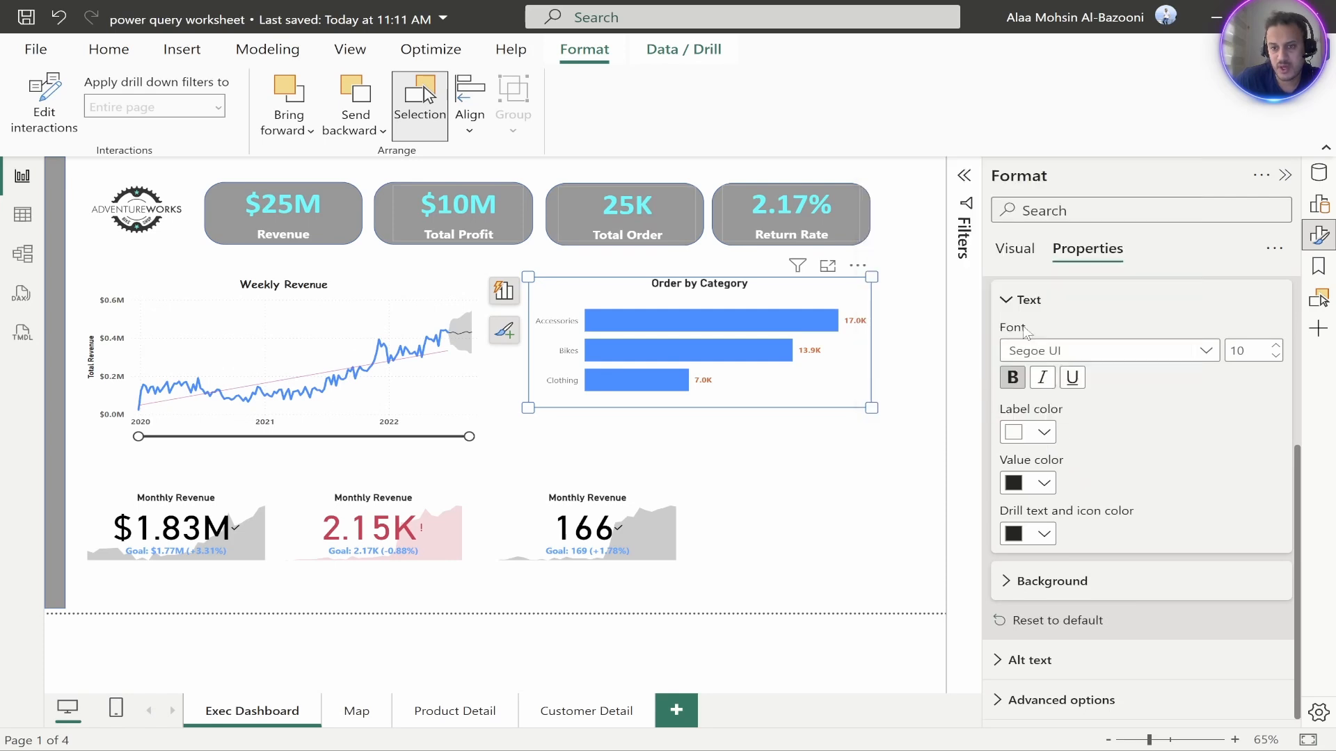
Set the chart tooltip's value color to light blue and its drill text and icon color to white
left_click(1044, 482)
left_click(954, 208)
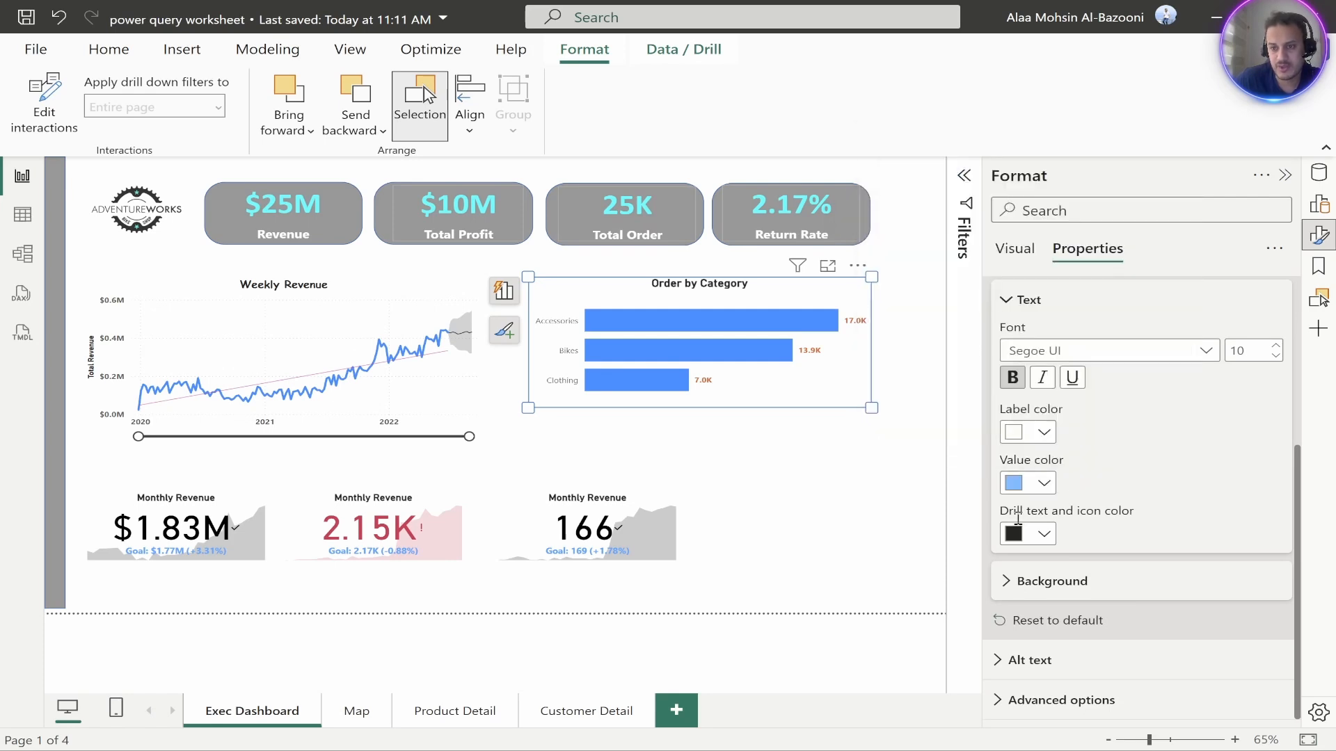
left_click(1050, 541)
left_click(889, 221)
Set the chart tooltip's background to a dark gray-black shade and check the tooltip on the Accessories bar
left_click(1016, 582)
scroll(1029, 549, "down", 2)
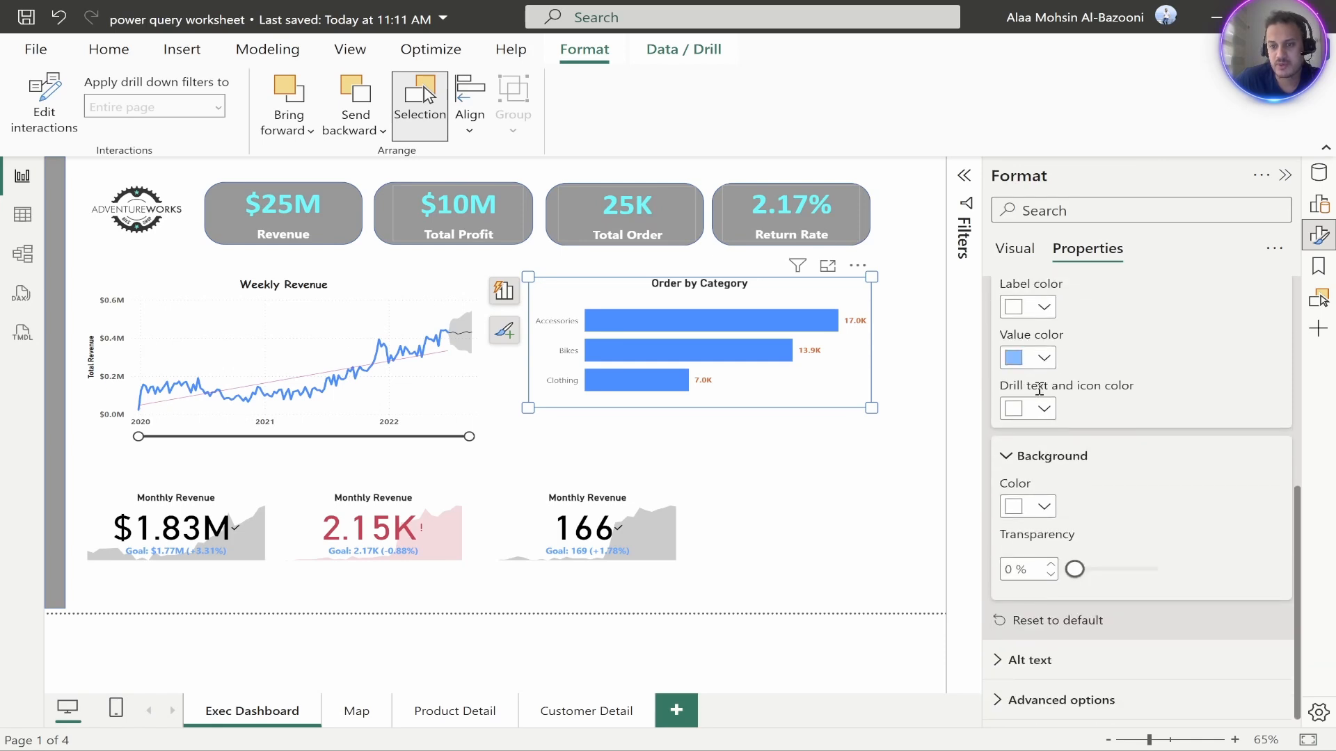
left_click(1043, 508)
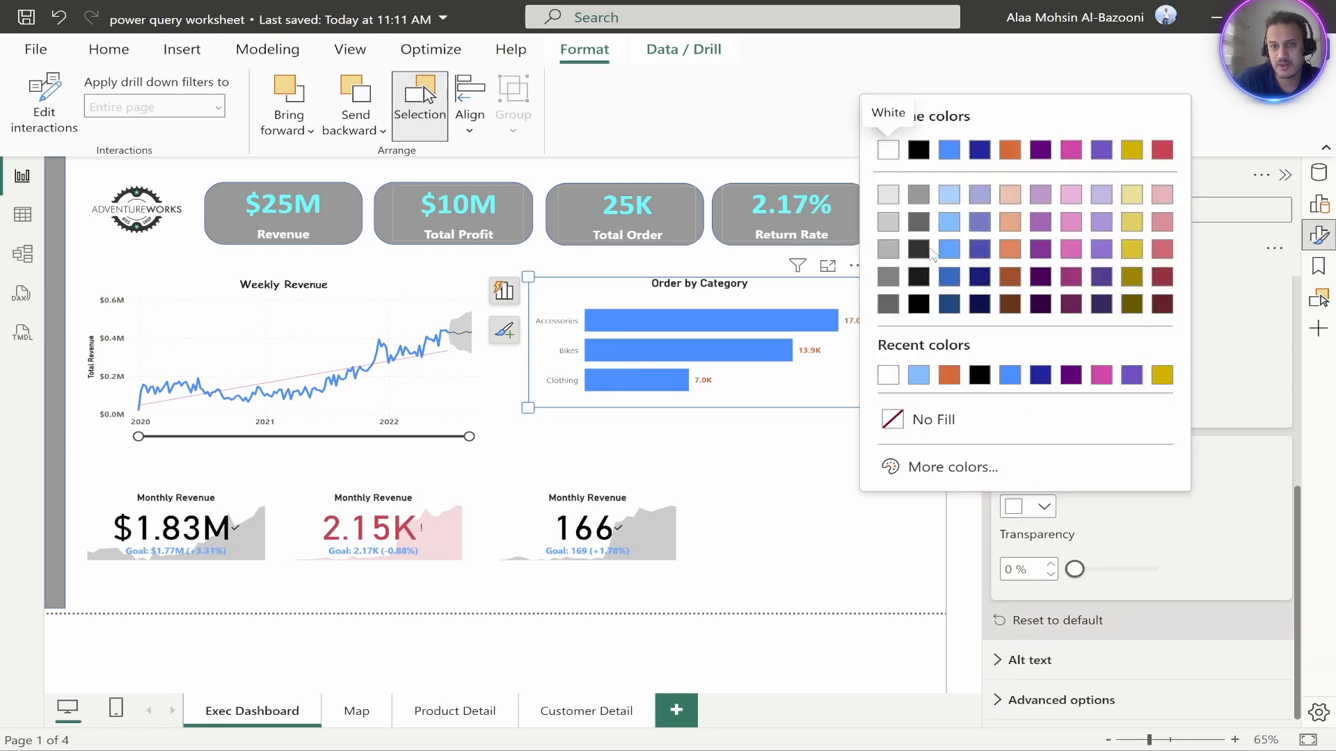
left_click(919, 249)
left_click(858, 480)
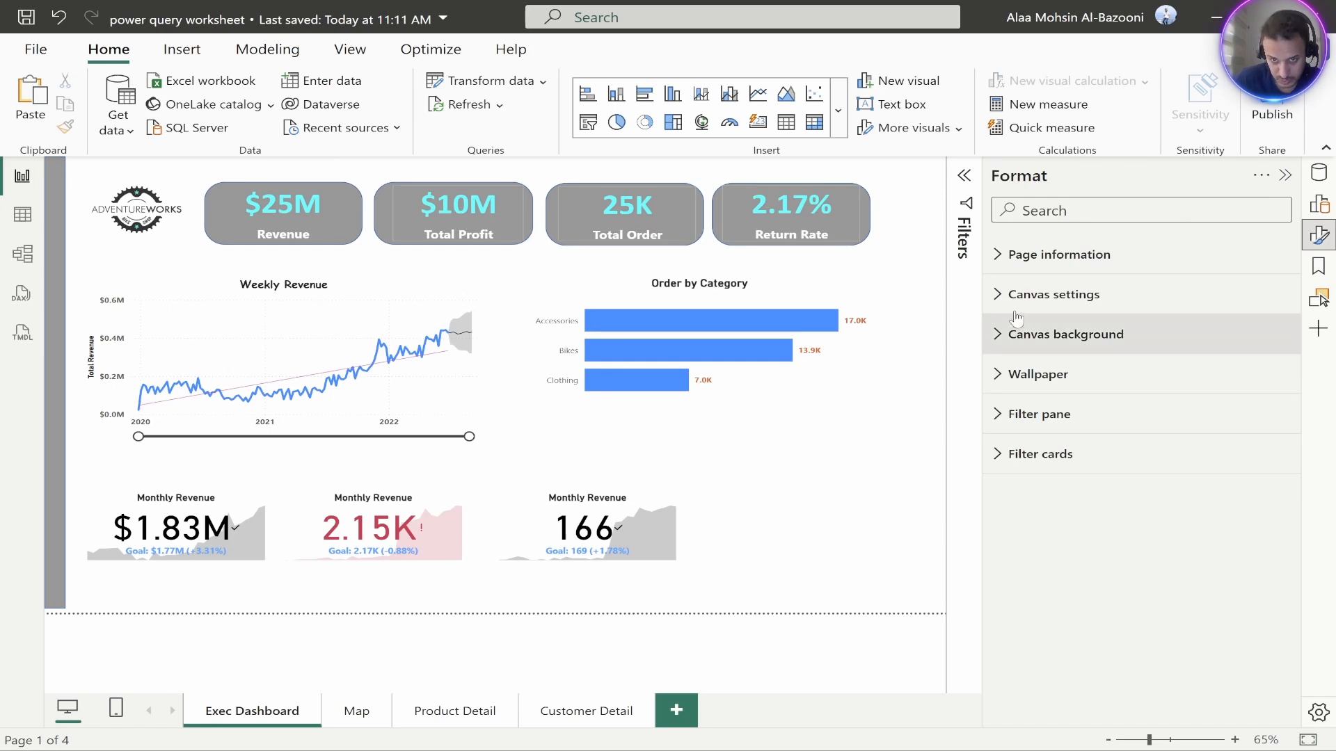
left_click(789, 319)
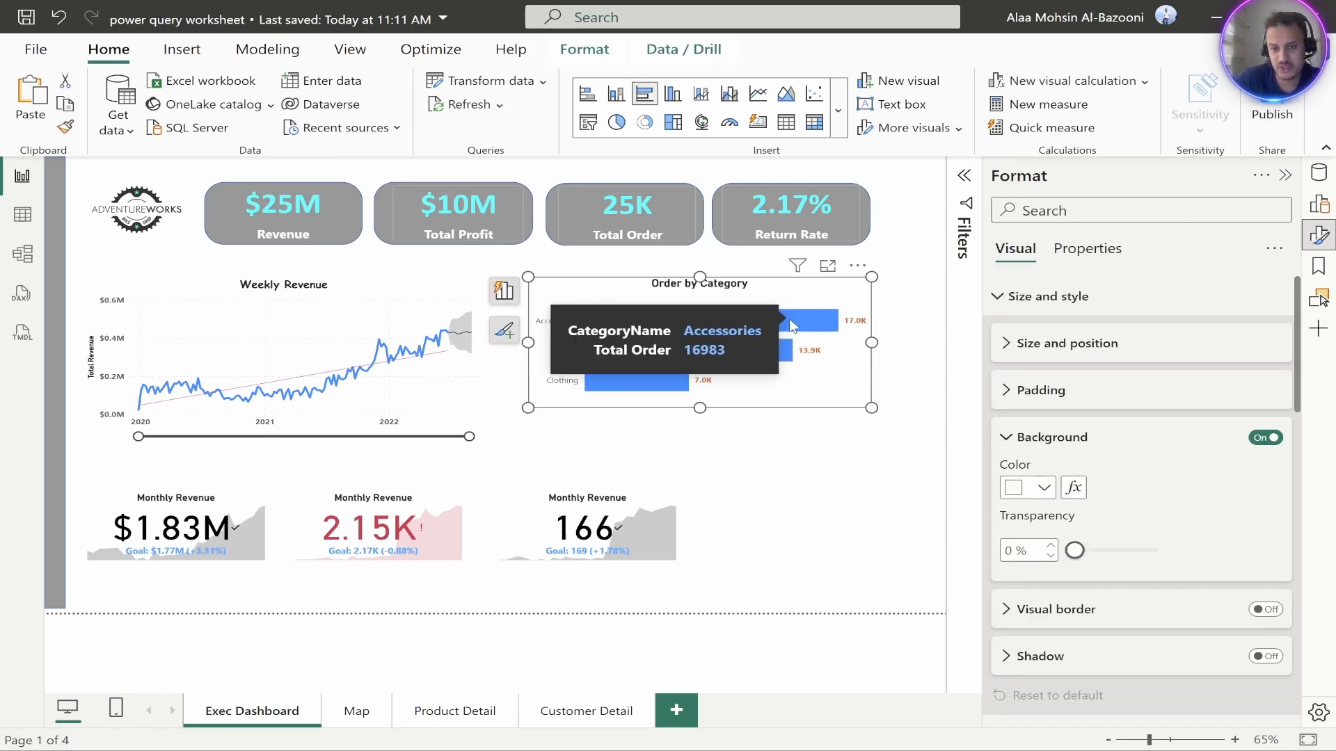
key("Escape")
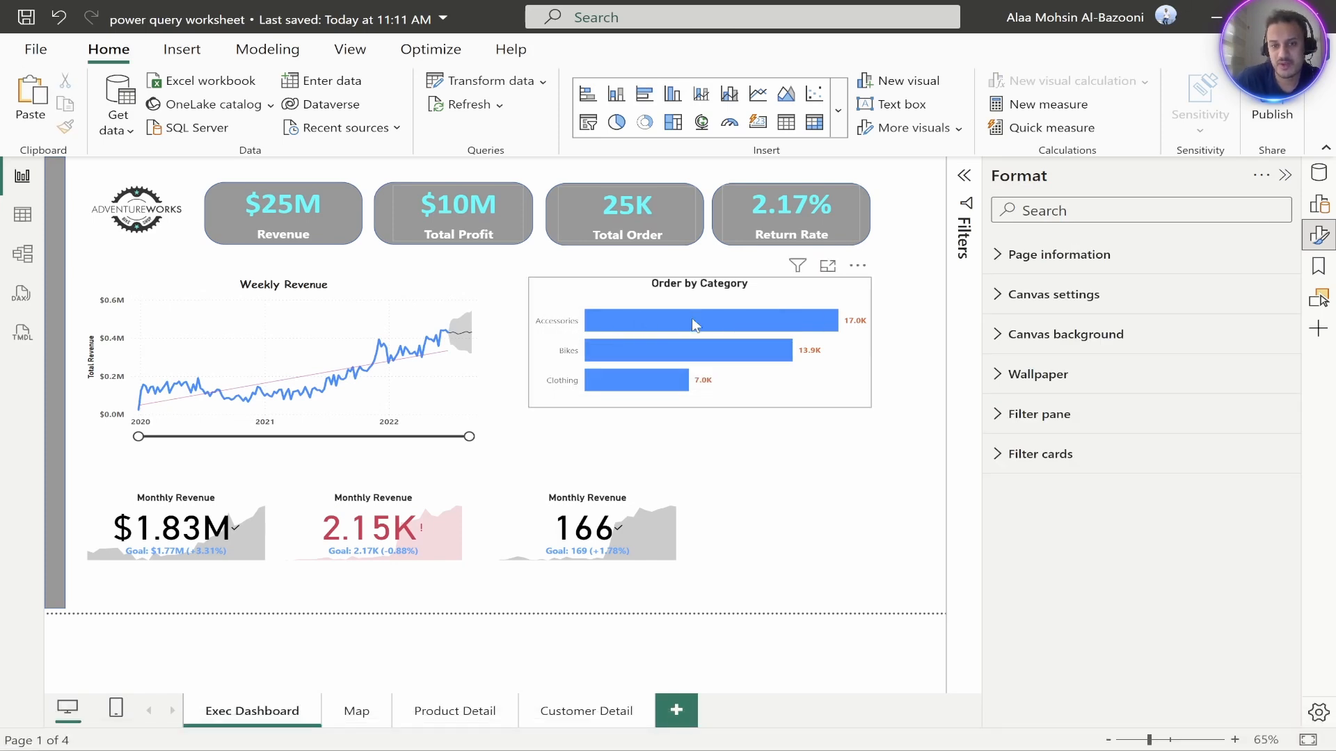
Examine how the dashboard responds to highlighting the Accessories, Bikes and Clothing bars in turn, and clear the highlight
left_click(661, 327)
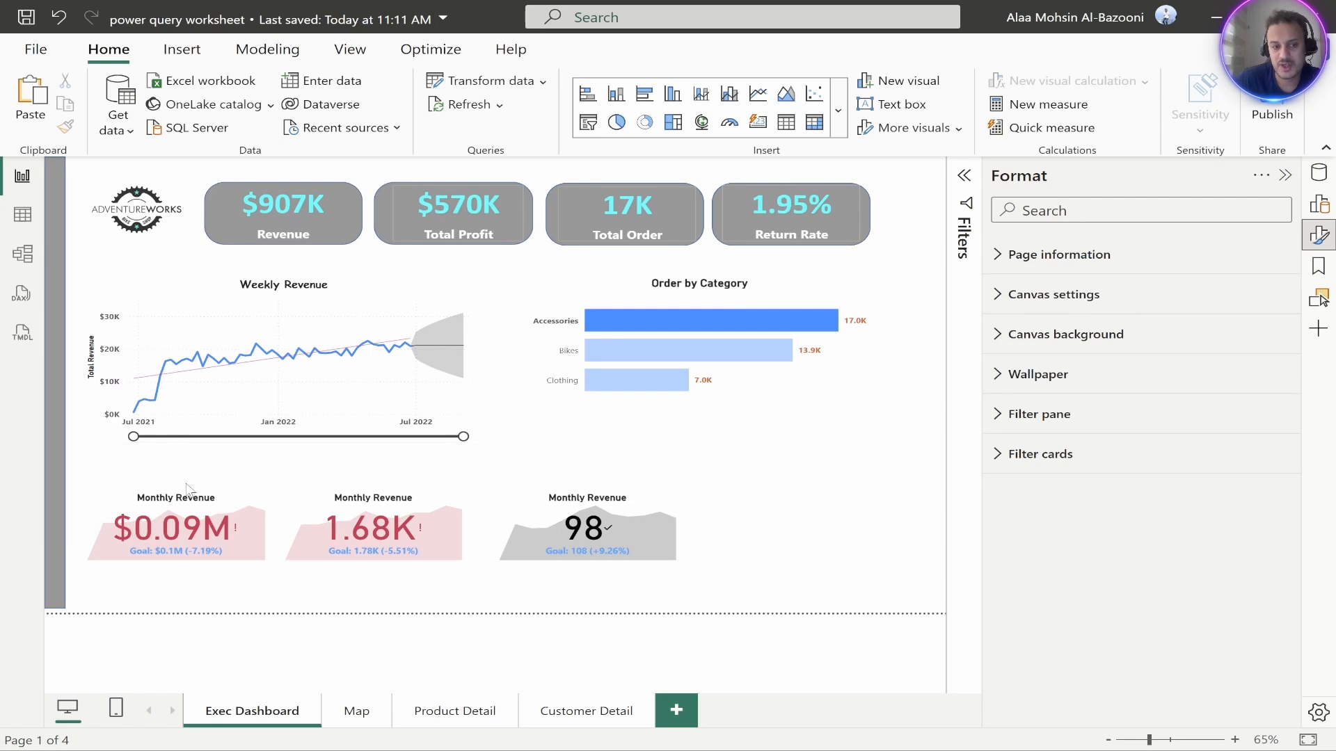
left_click(654, 356)
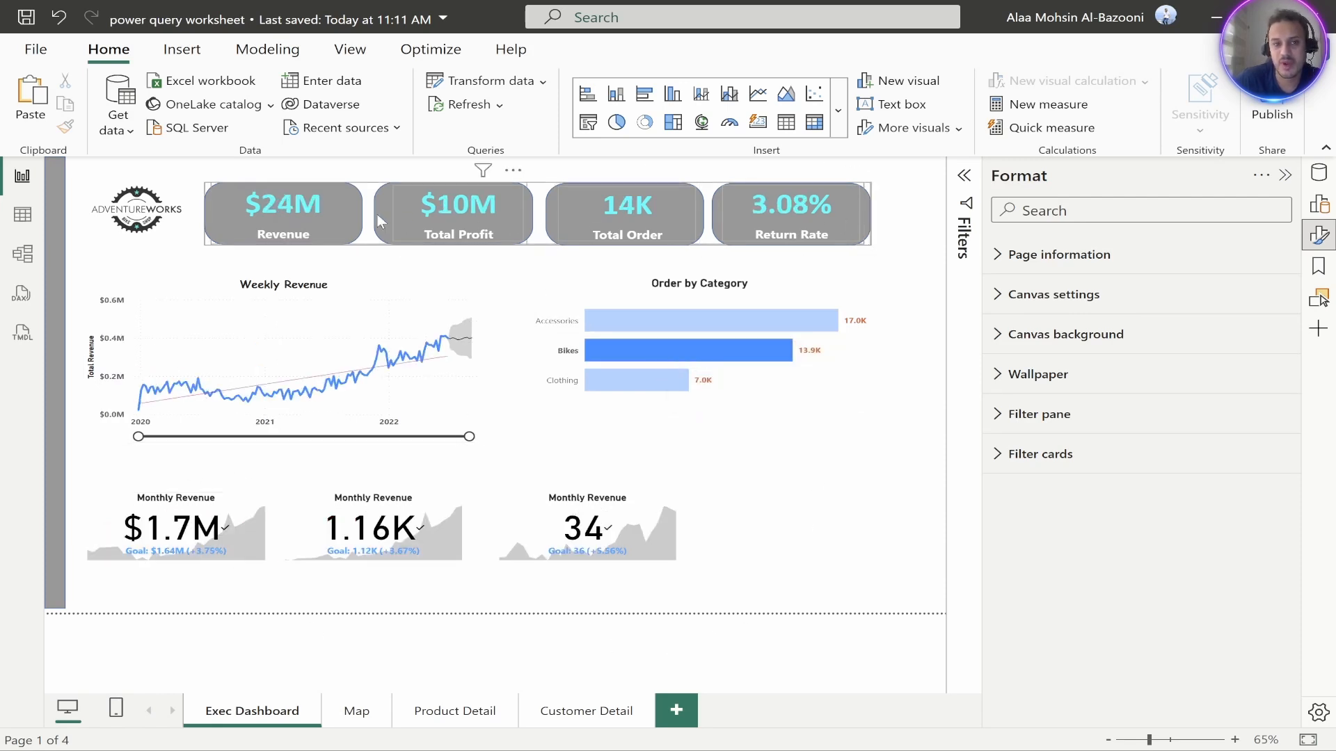
left_click(642, 381)
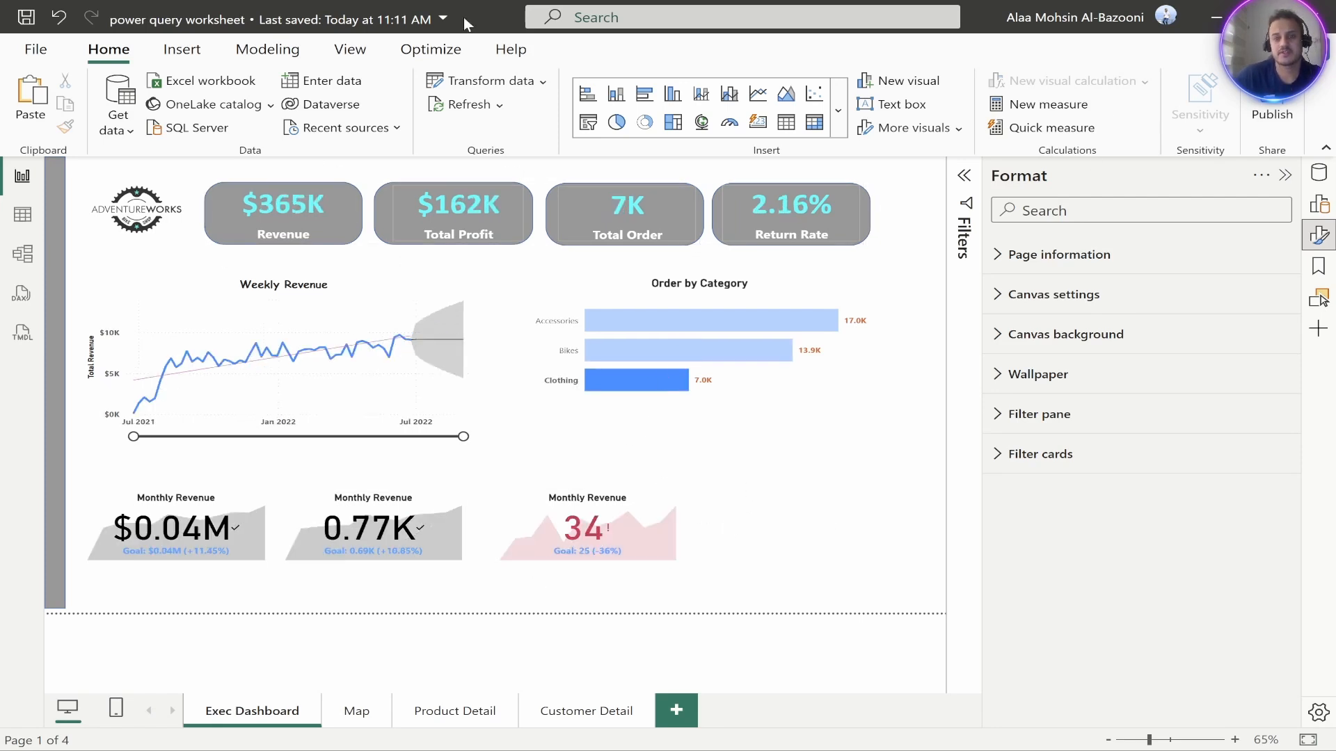
left_click(549, 400)
left_click(503, 292)
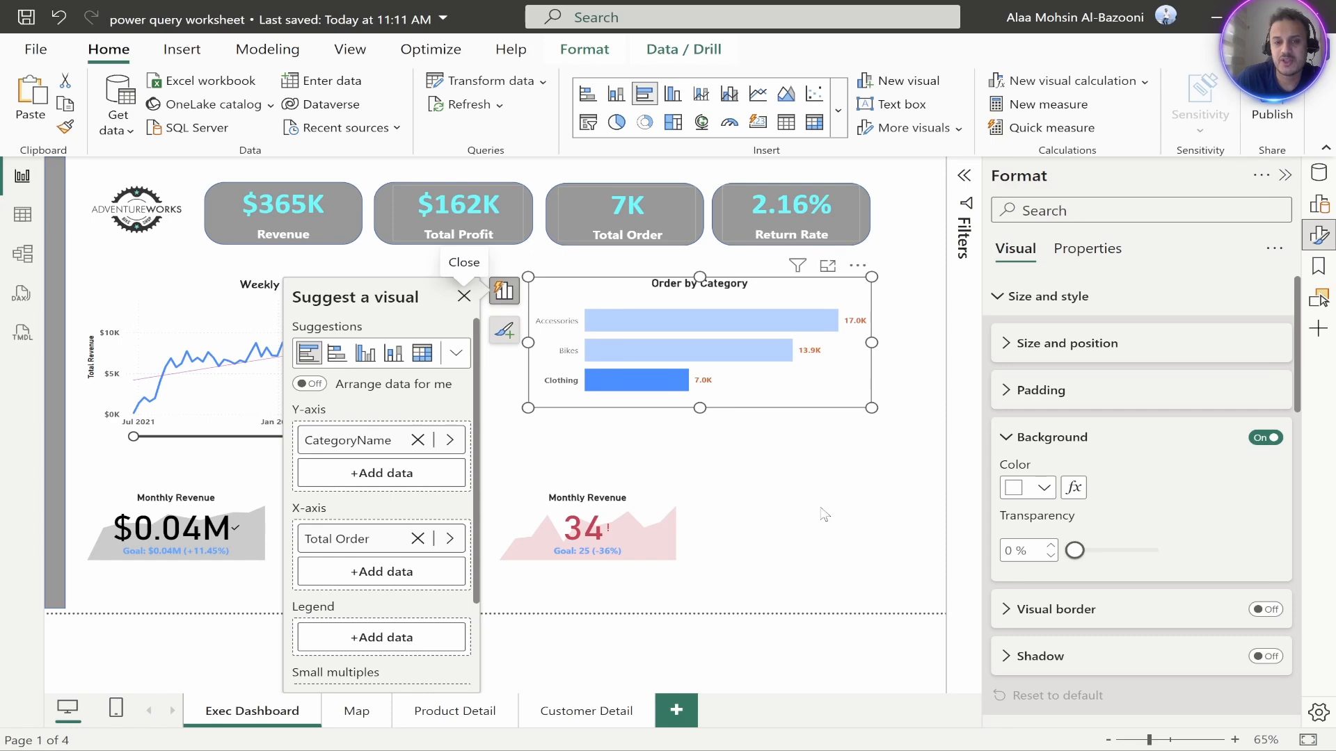
left_click(505, 293)
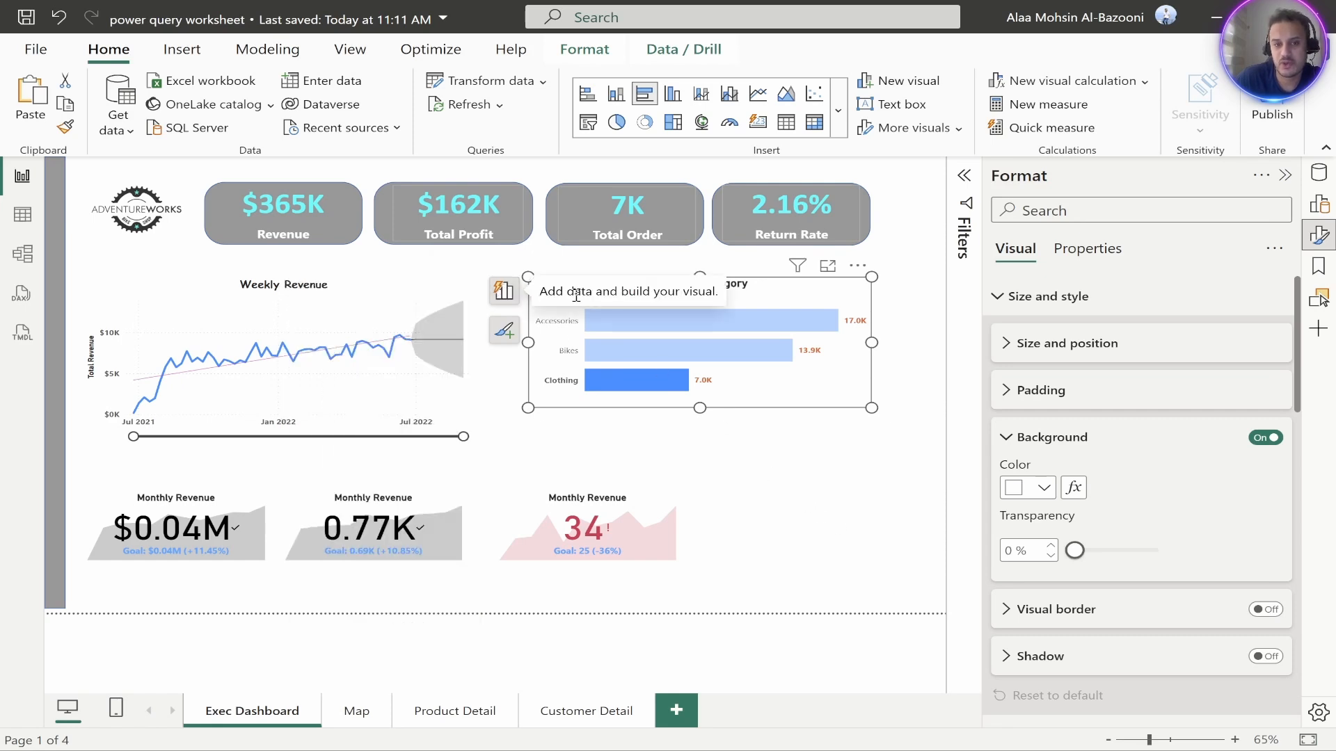
left_click(795, 471)
left_click(568, 302)
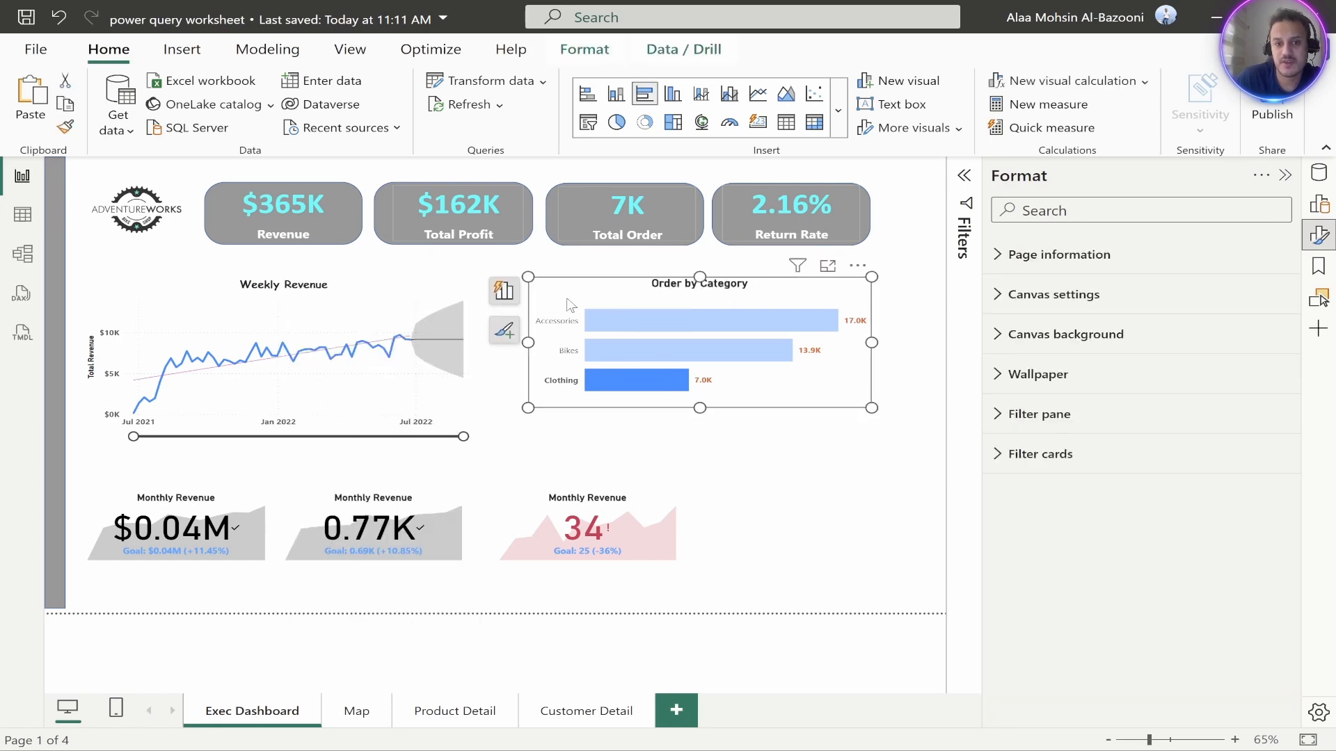
left_click(552, 295)
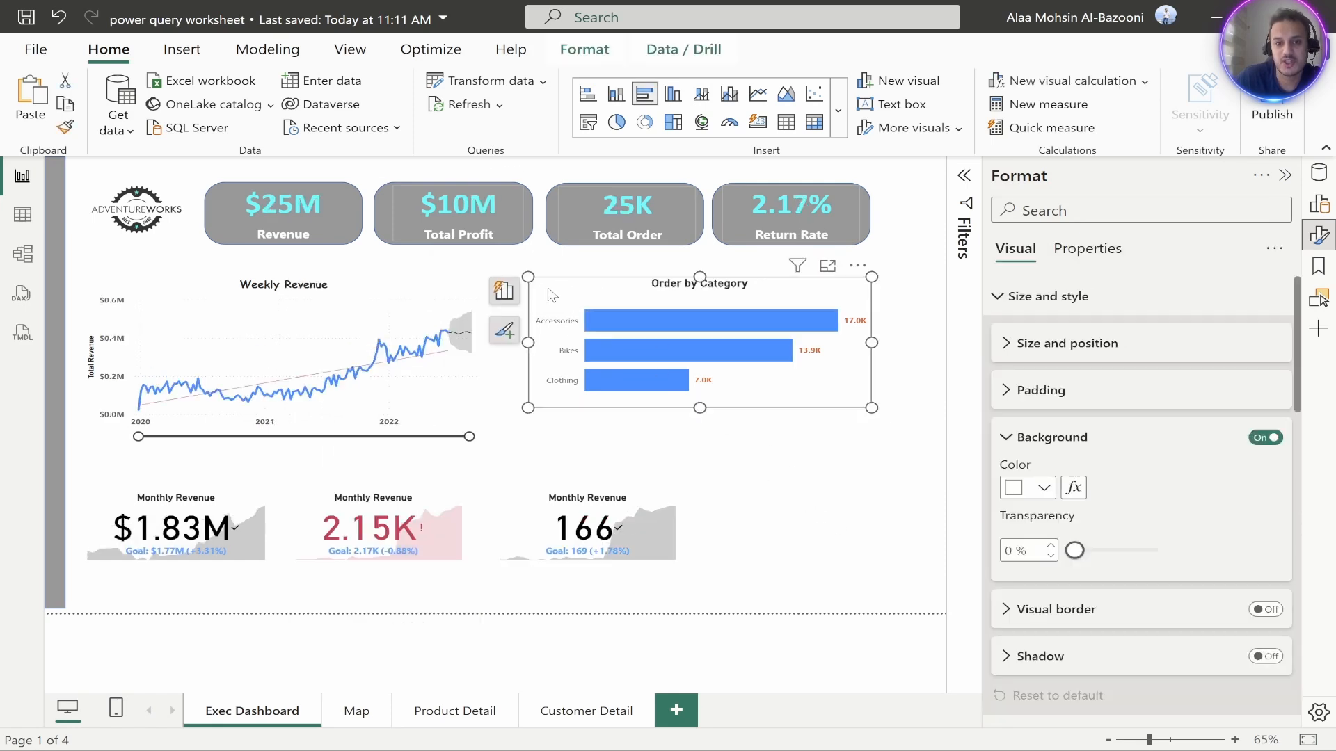
Try the Order by Category visual as a donut chart and a stacked column chart, and return it to a clustered bar chart
left_click(181, 48)
left_click(193, 121)
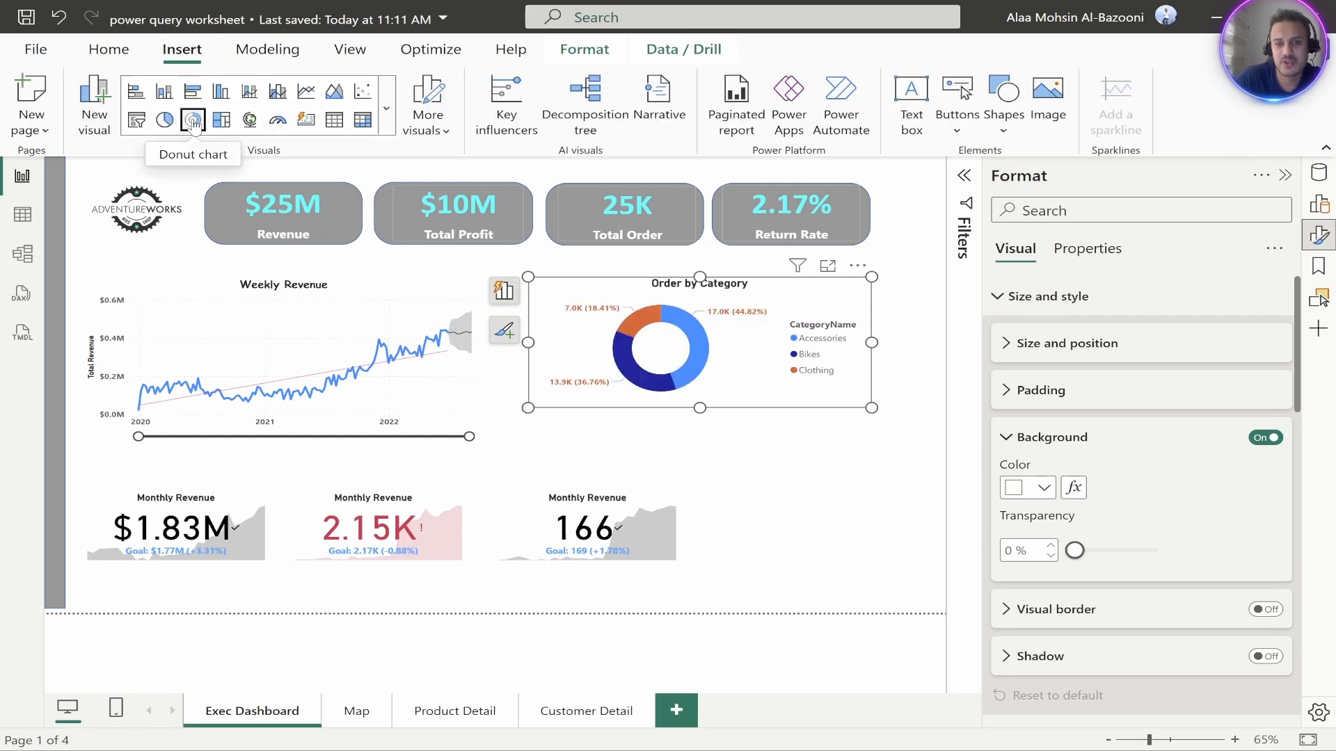
left_click(164, 91)
left_click(194, 96)
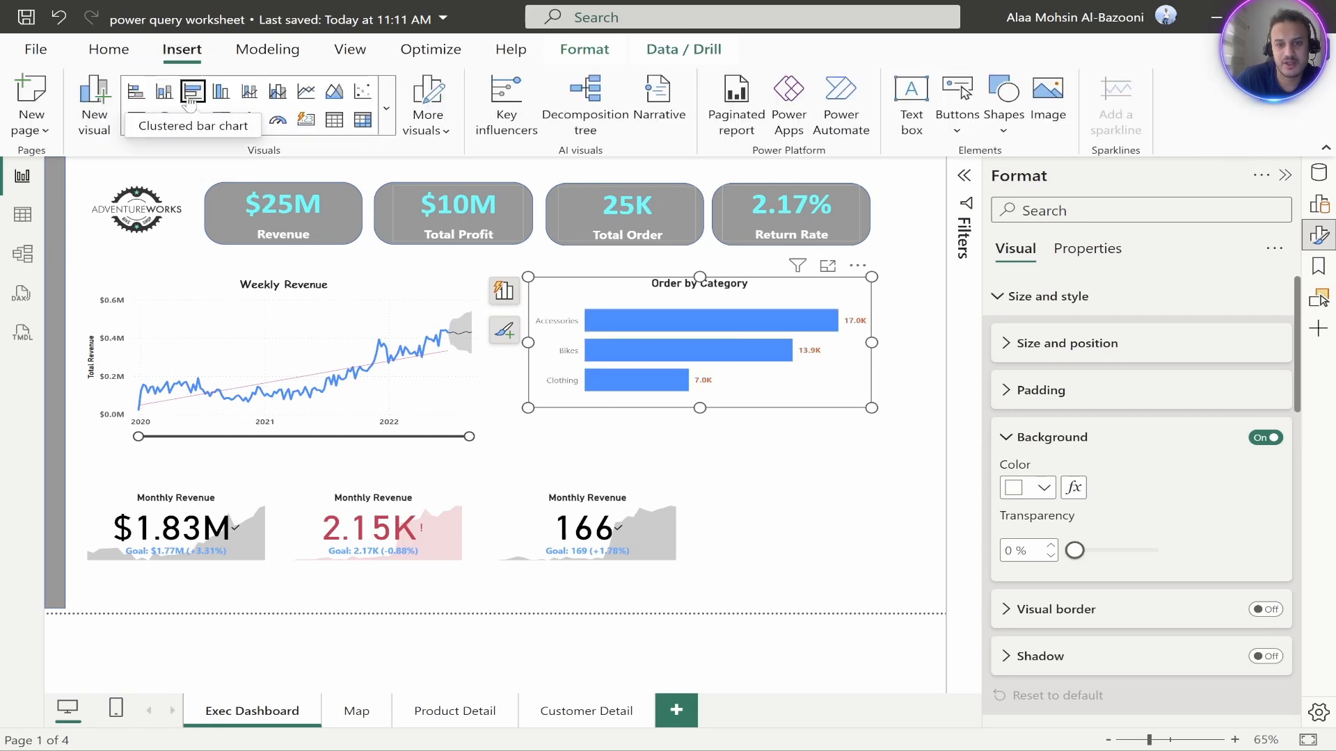
left_click(812, 540)
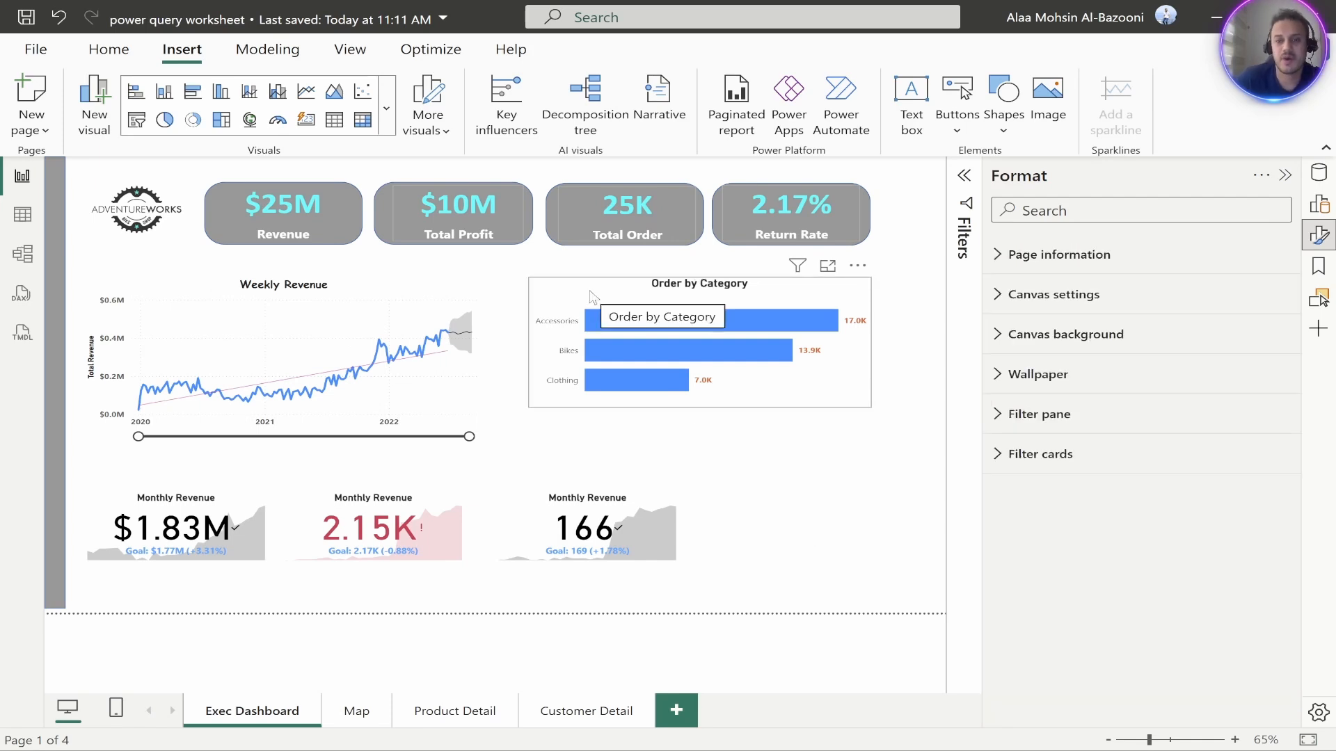
Show the Order by Category chart's filters in place of its formatting options and expand the CategoryName filter
left_click(1284, 175)
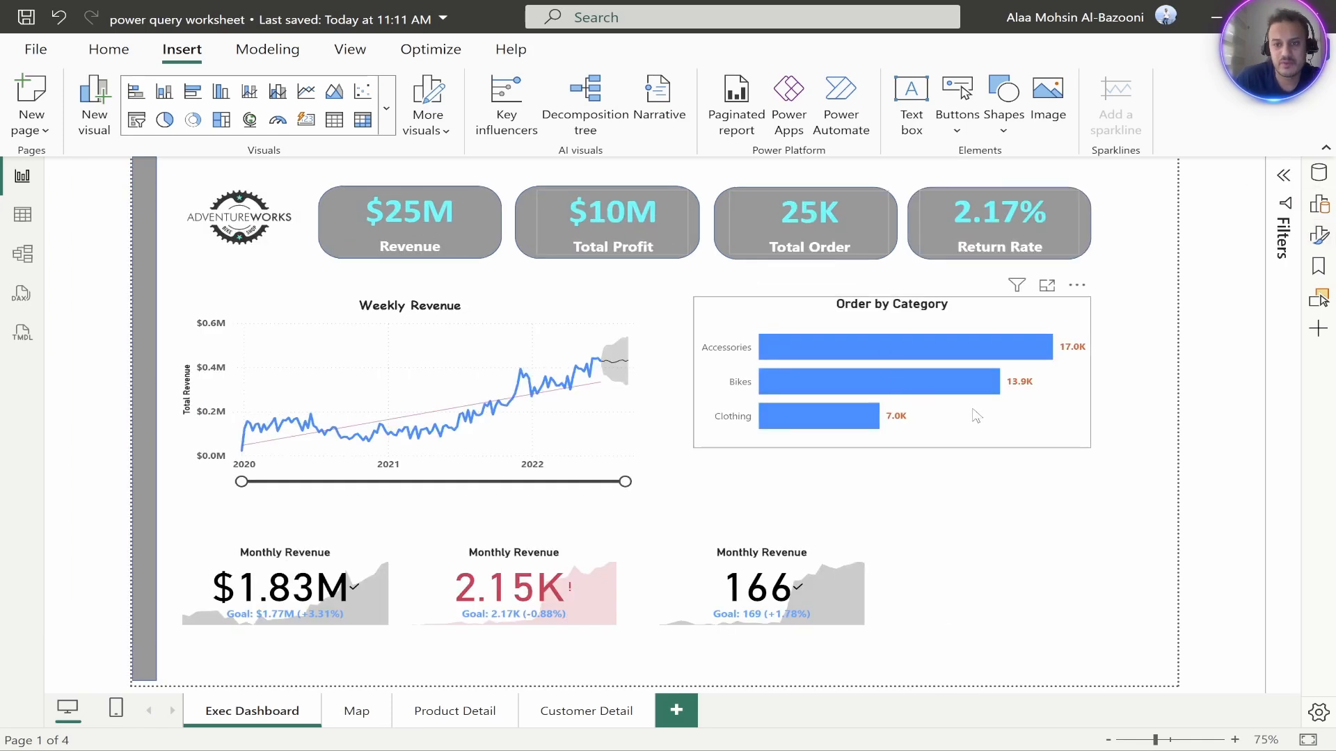
left_click(718, 316)
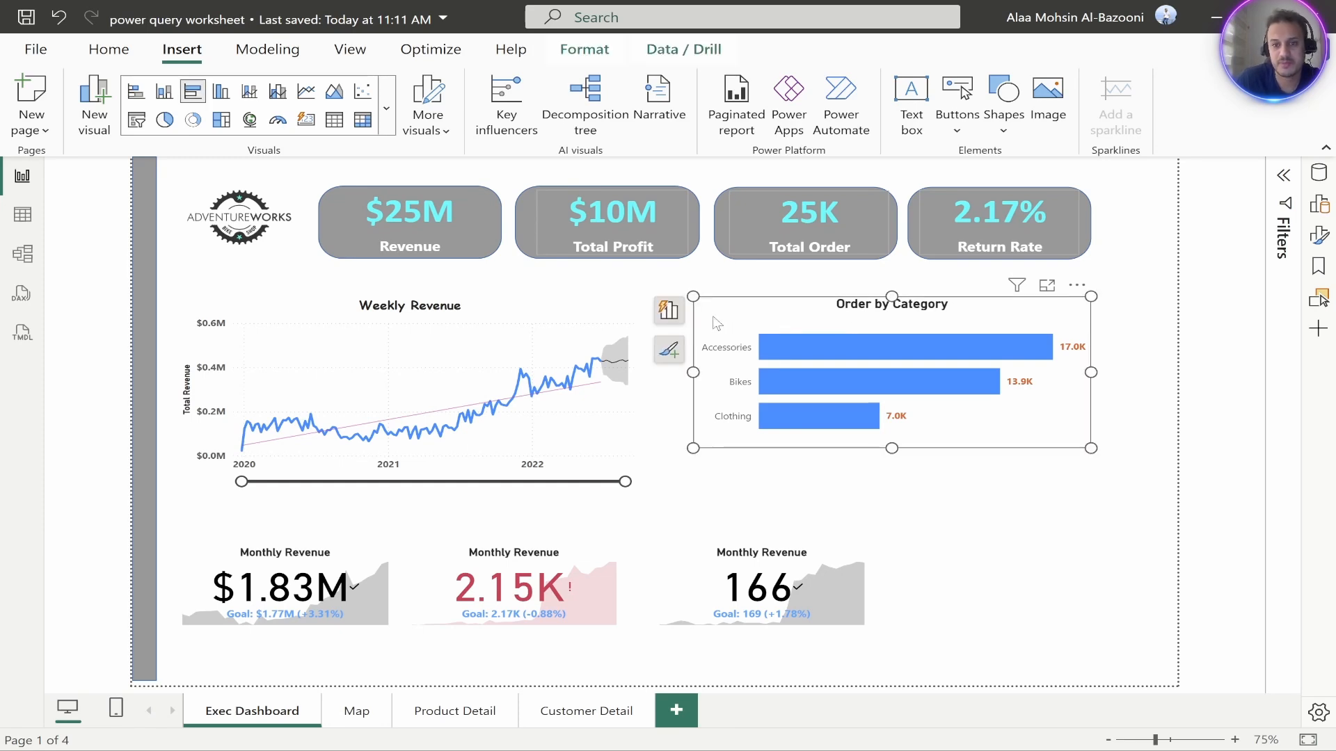
double_click(721, 317)
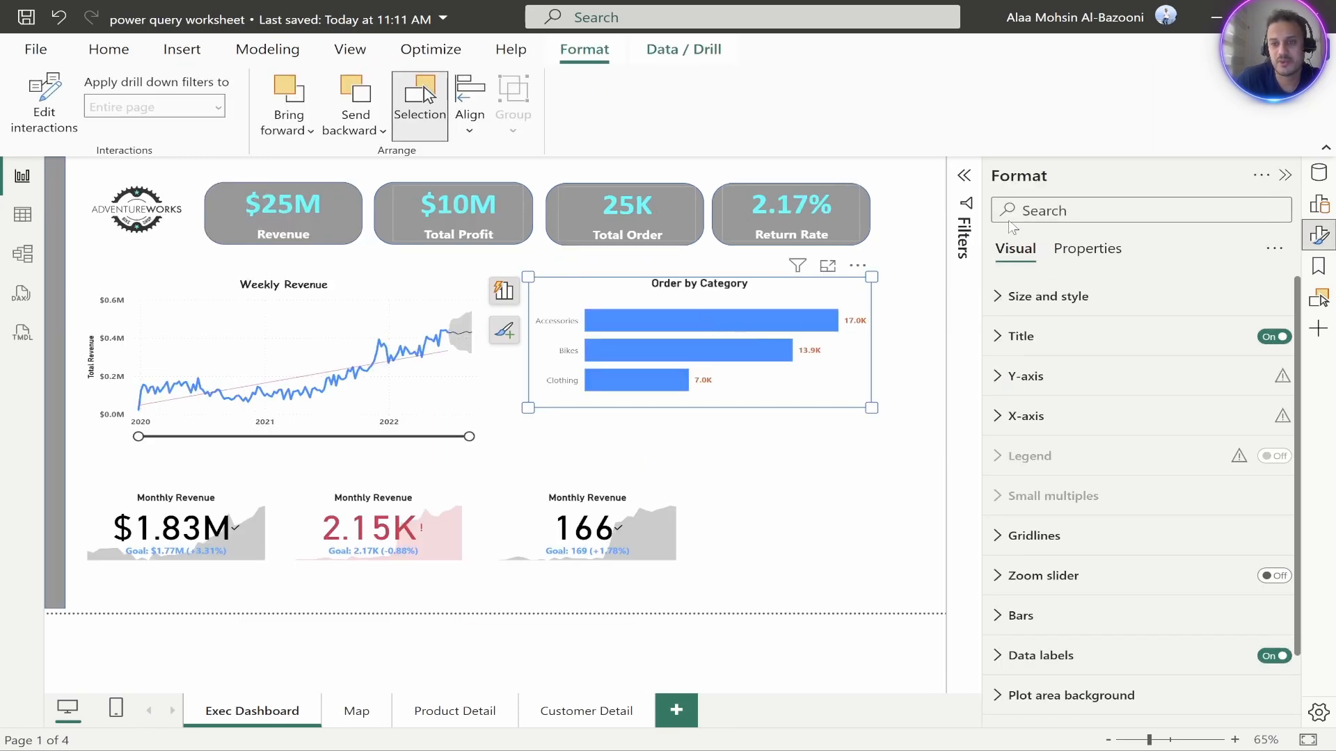
left_click(971, 218)
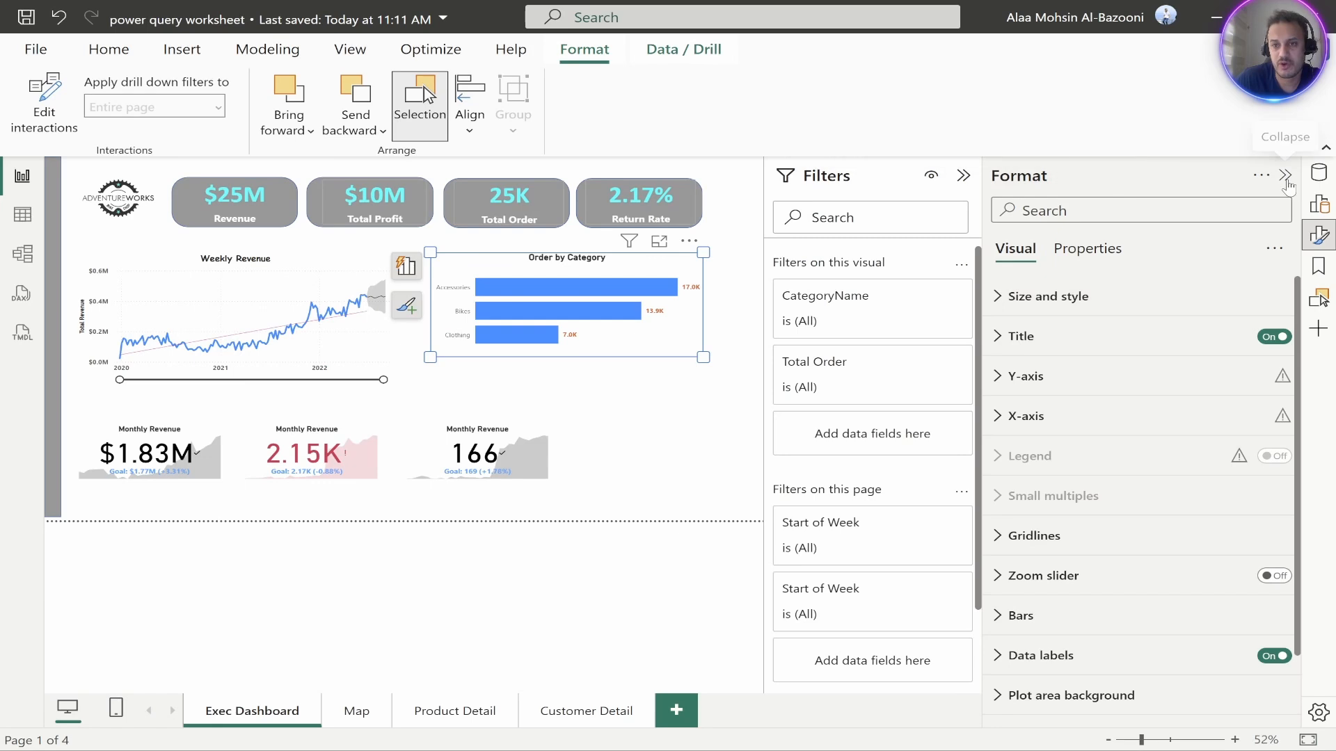
left_click(1285, 177)
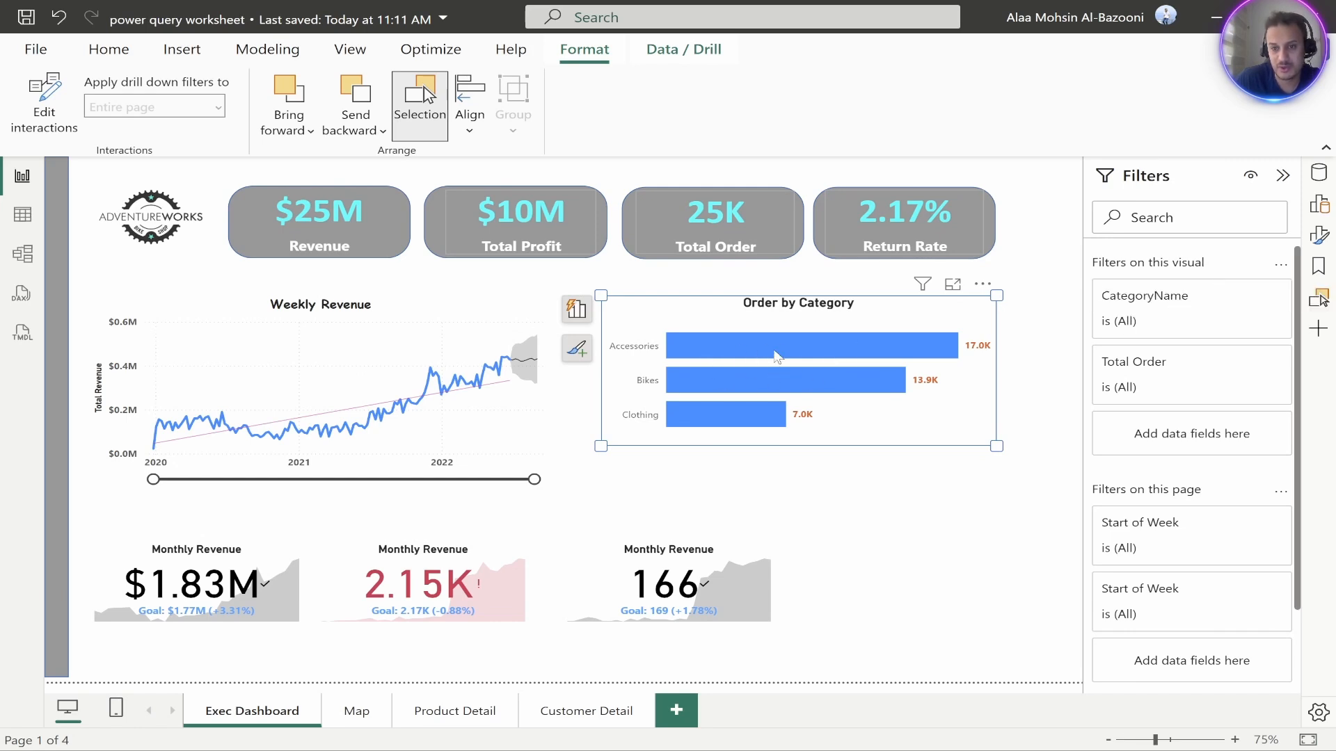
mouse_move(1150, 313)
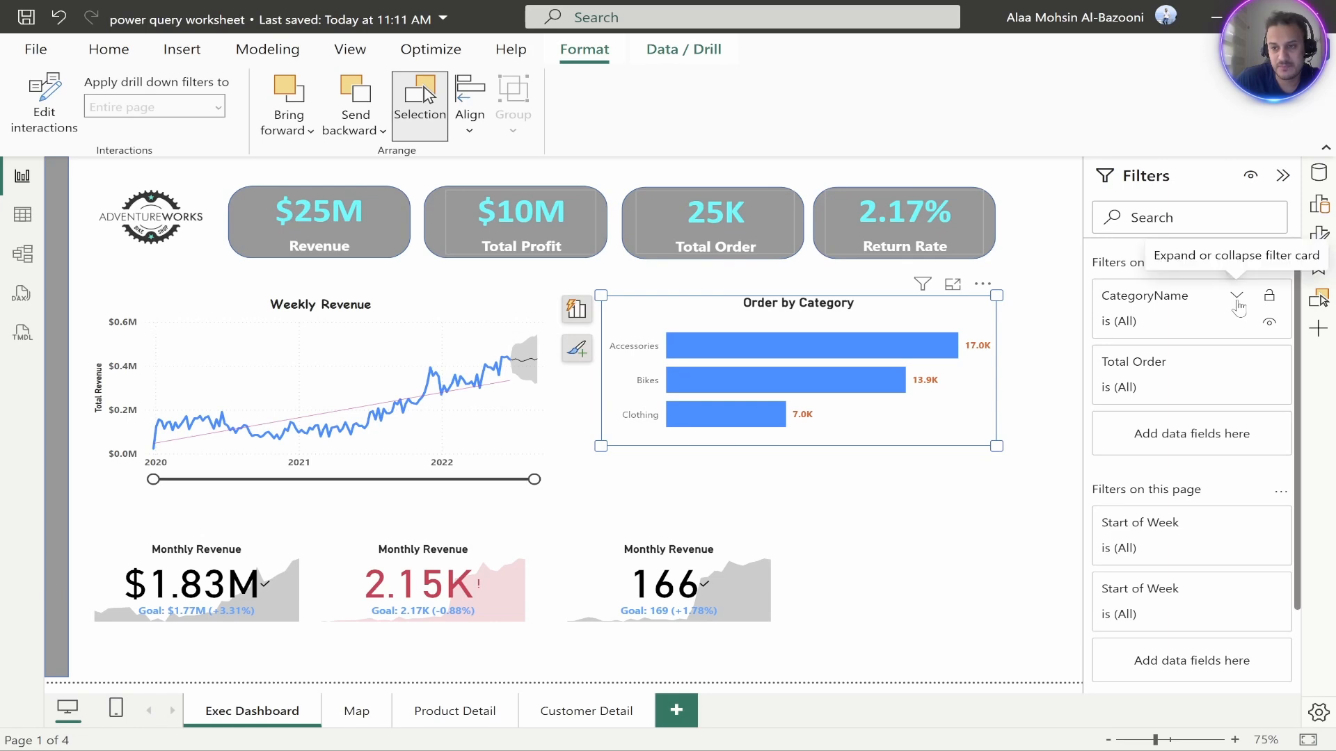
left_click(1234, 299)
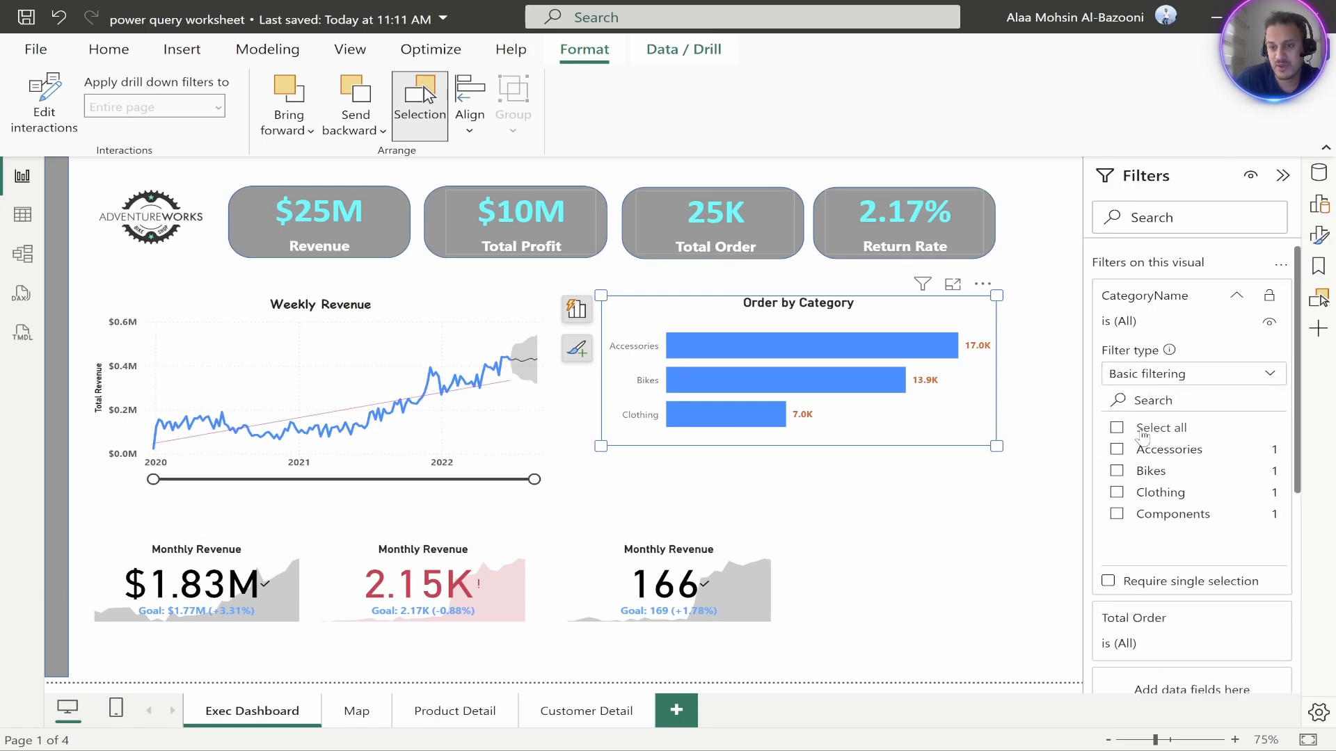
Try filtering the chart by CategoryName to Accessories, Bikes and Clothing, and clear the filter
left_click(1116, 450)
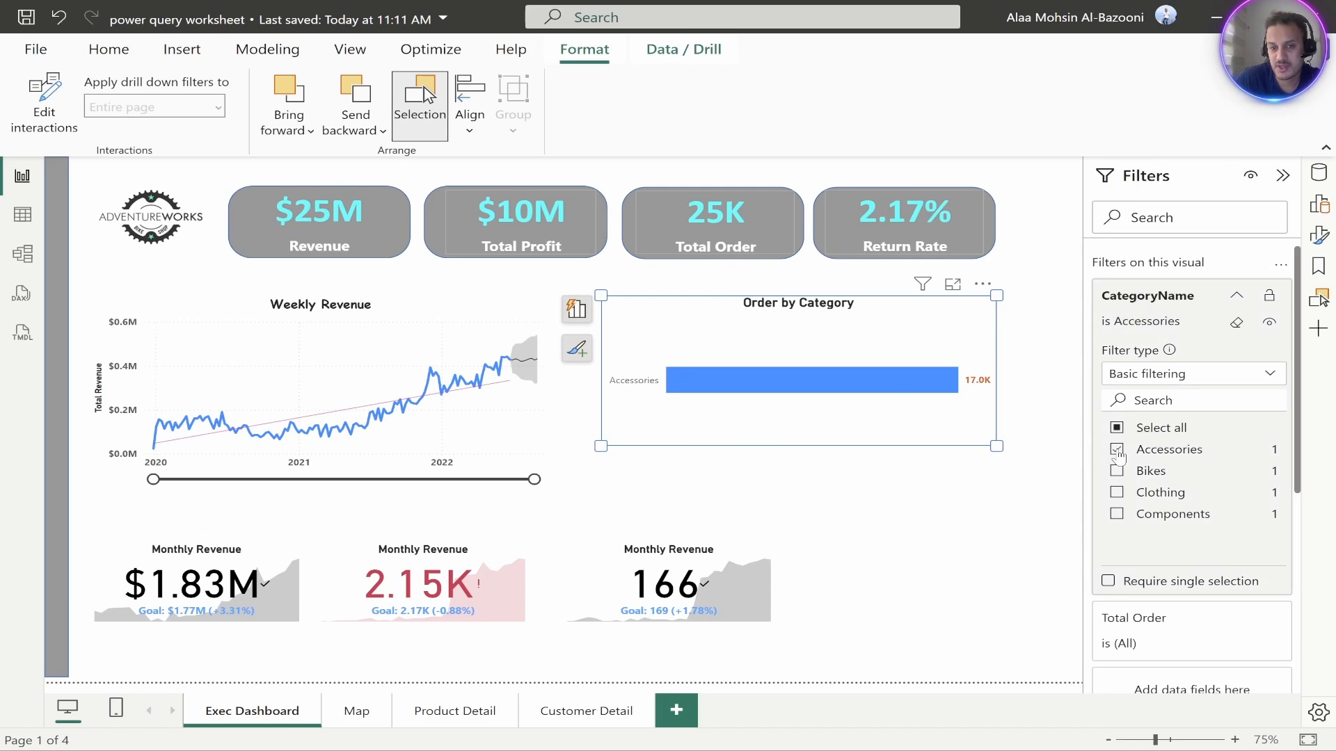
left_click(1117, 471)
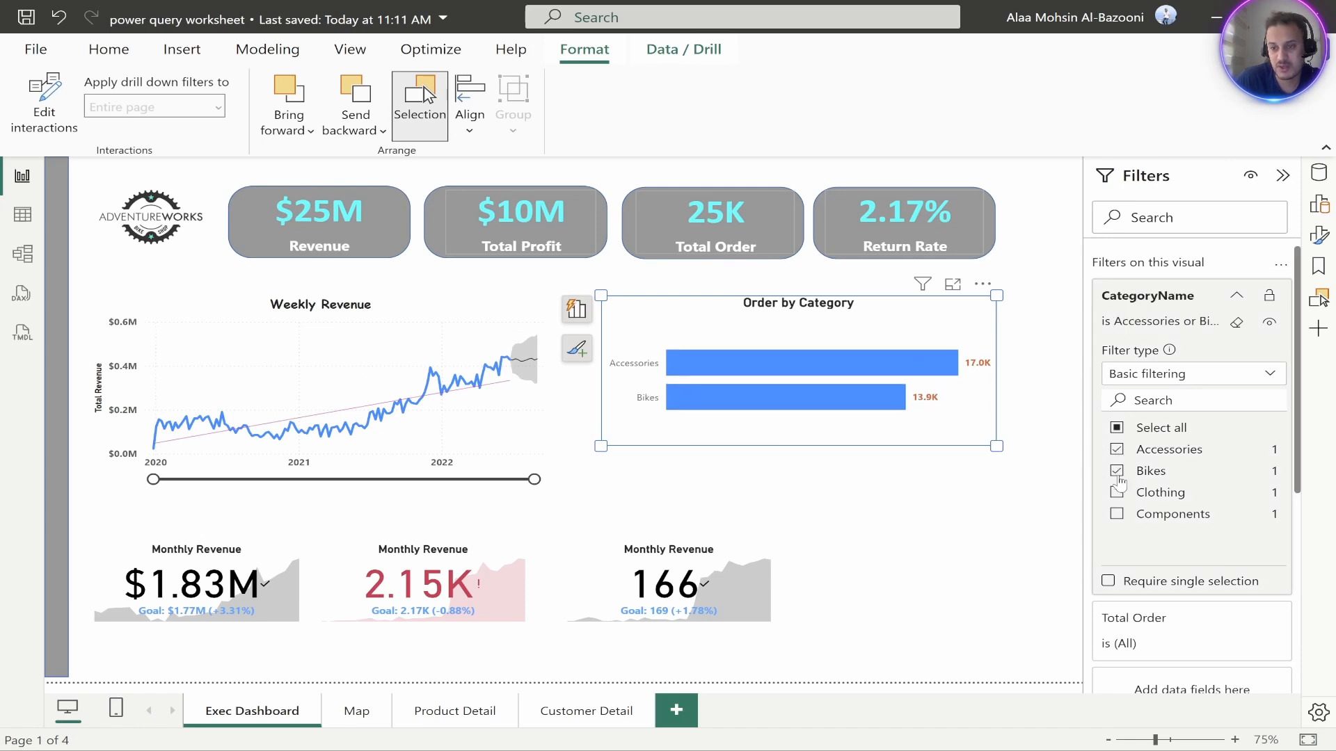
left_click(1116, 492)
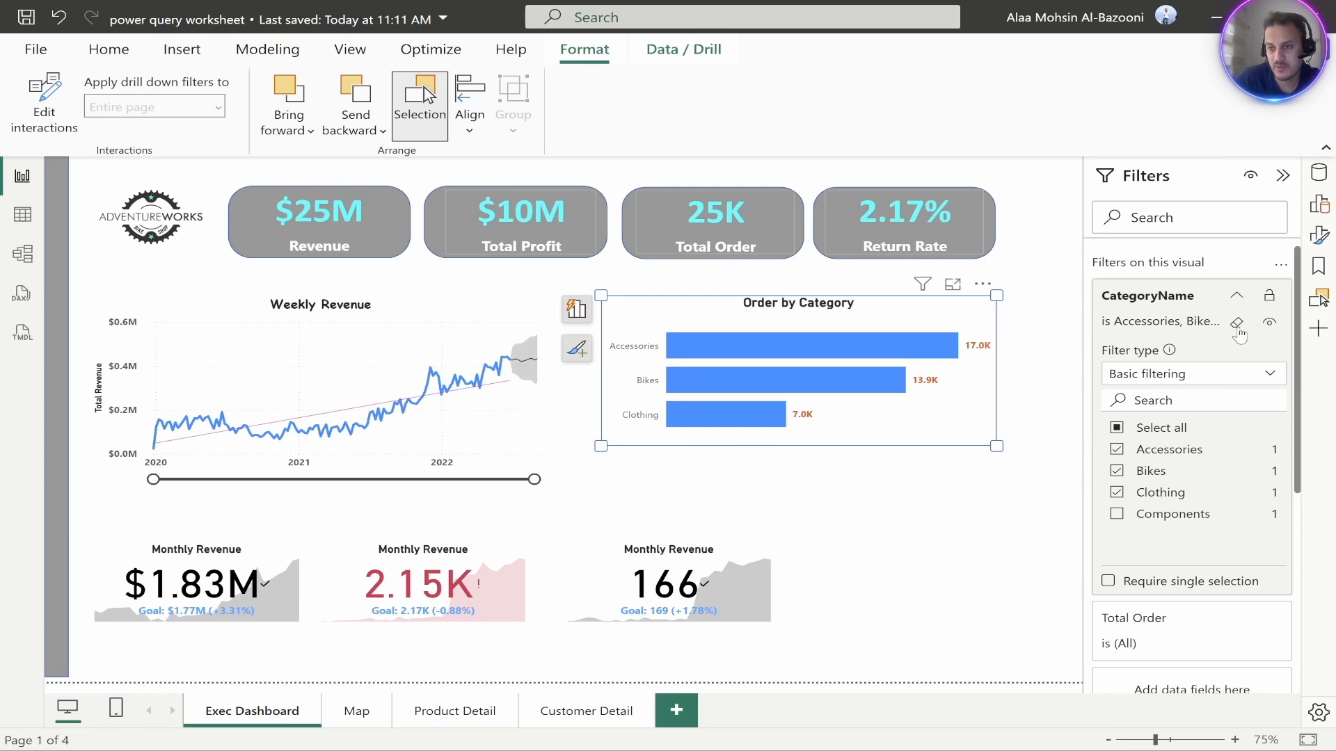
left_click(1237, 326)
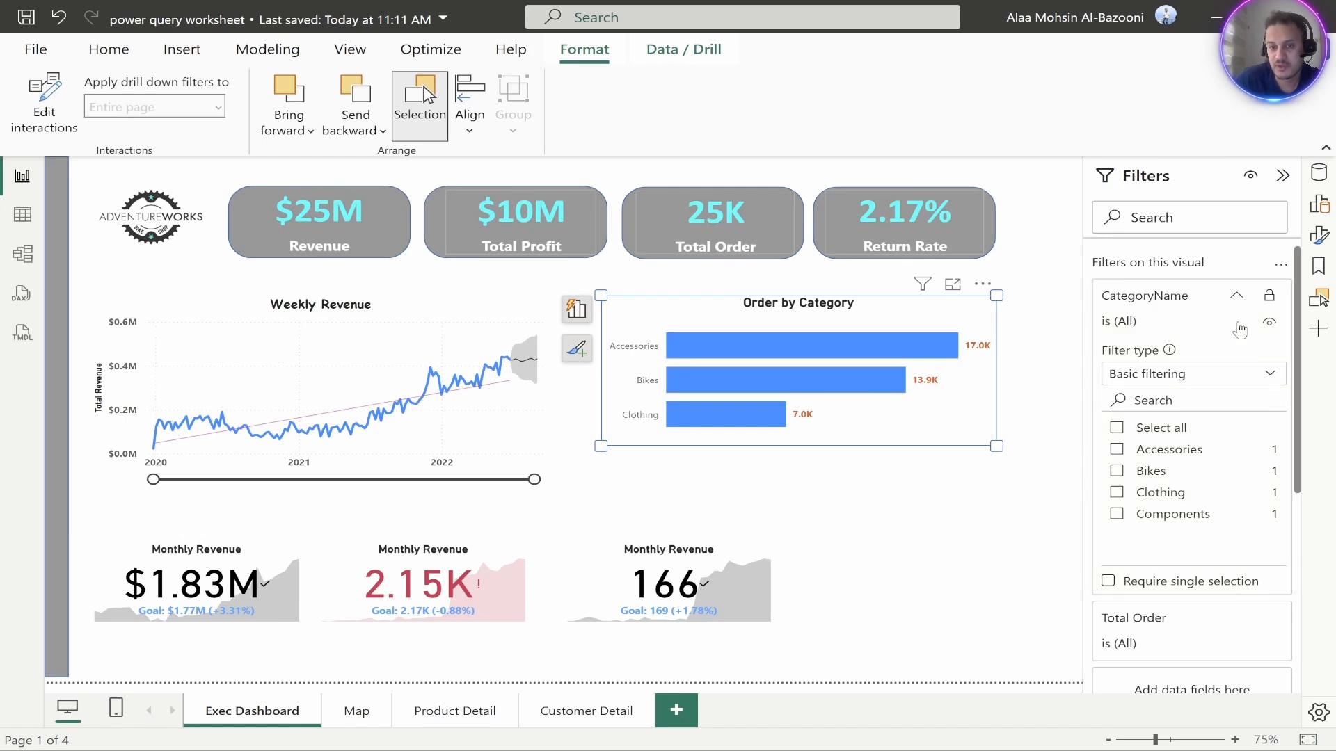
Search the data fields for "count" and try Country from Territory Lookup as a filter on the Exec Dashboard page
left_click(974, 518)
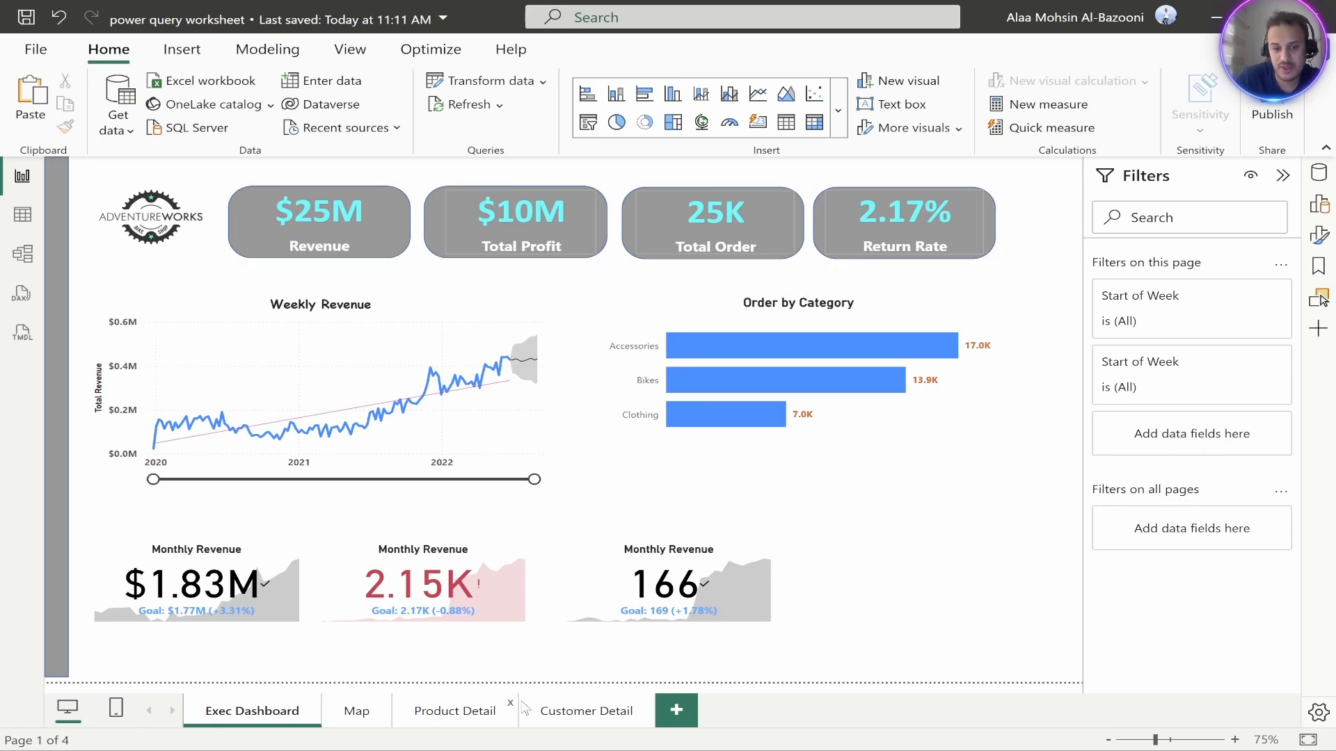
left_click(1320, 175)
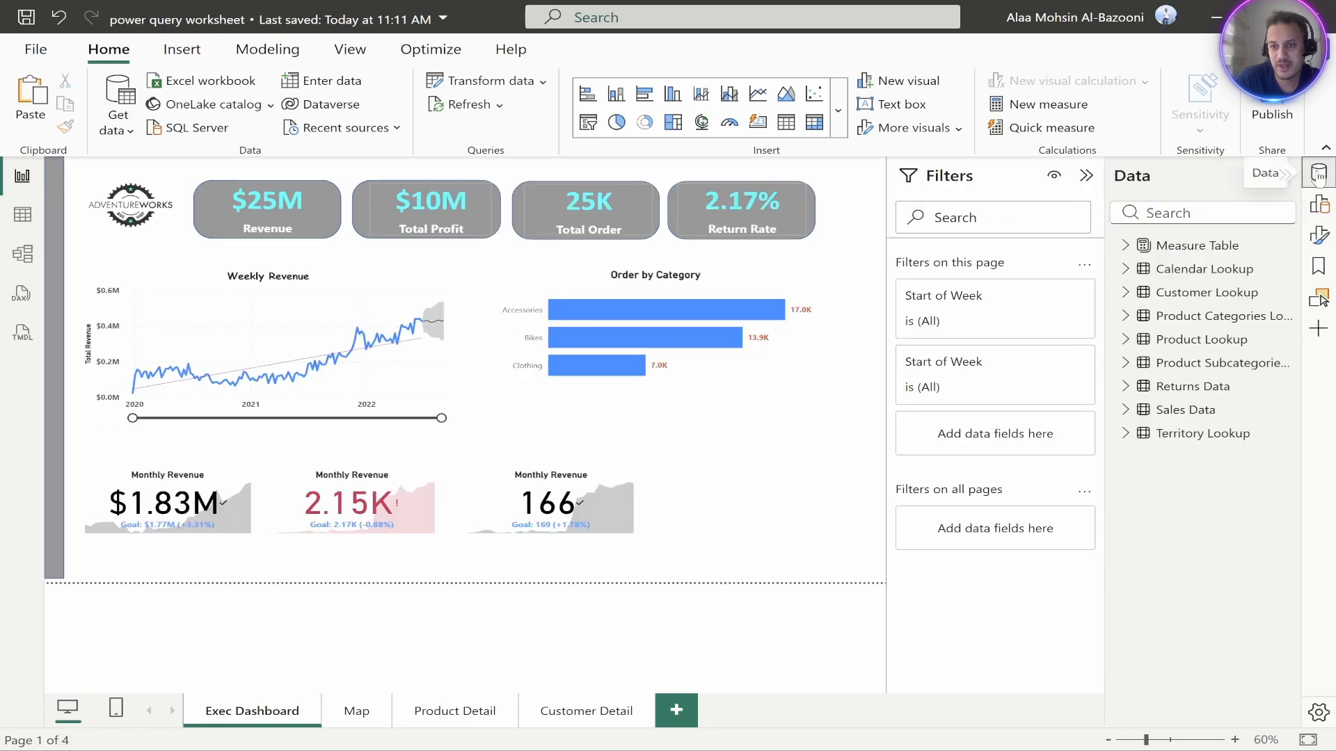
left_click(1171, 214)
type("co")
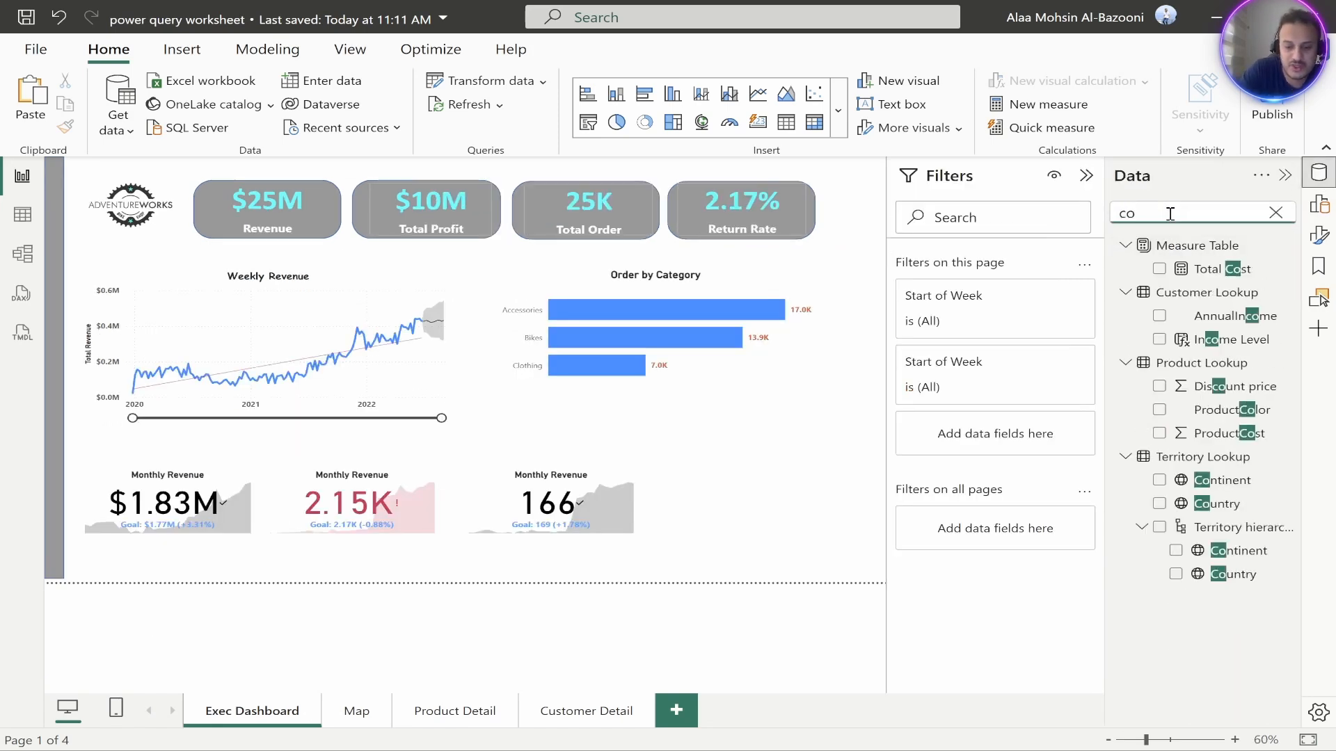
type("n")
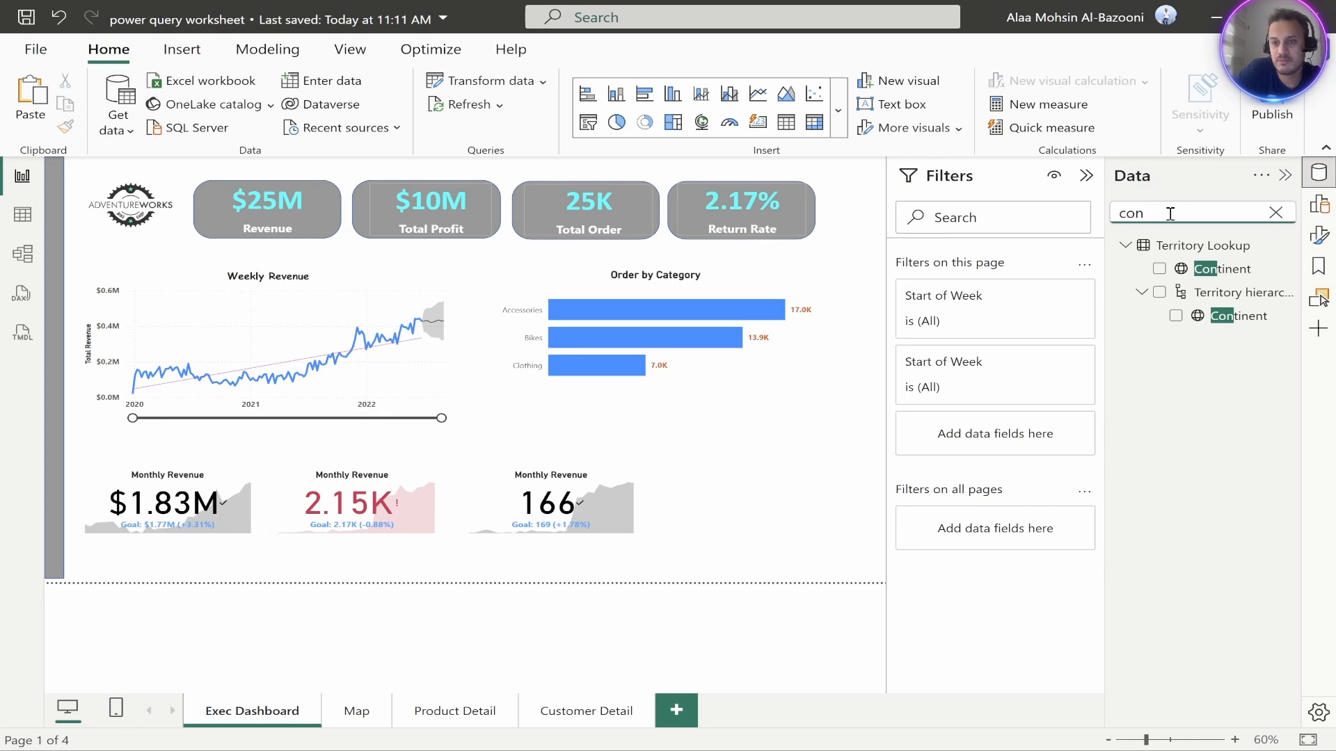
key("BackSpace")
type("unt")
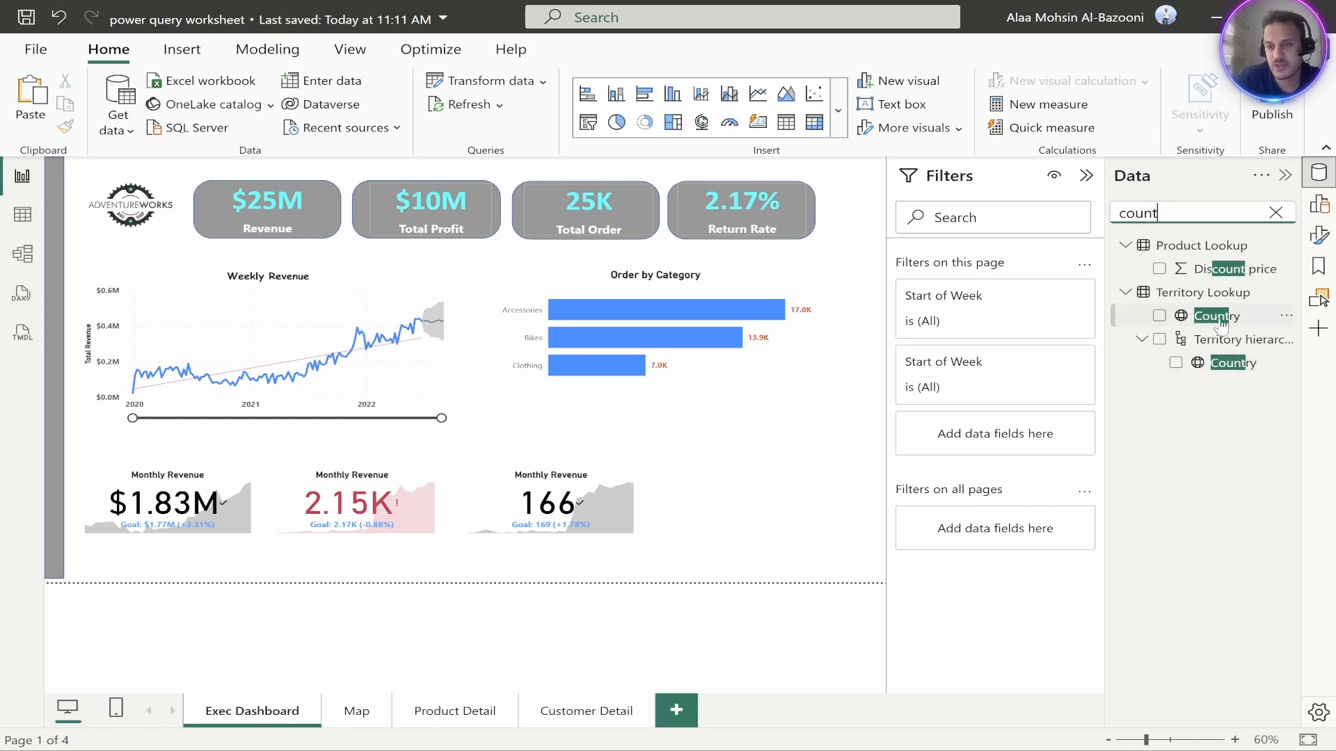
left_click_drag(1219, 321, 989, 433)
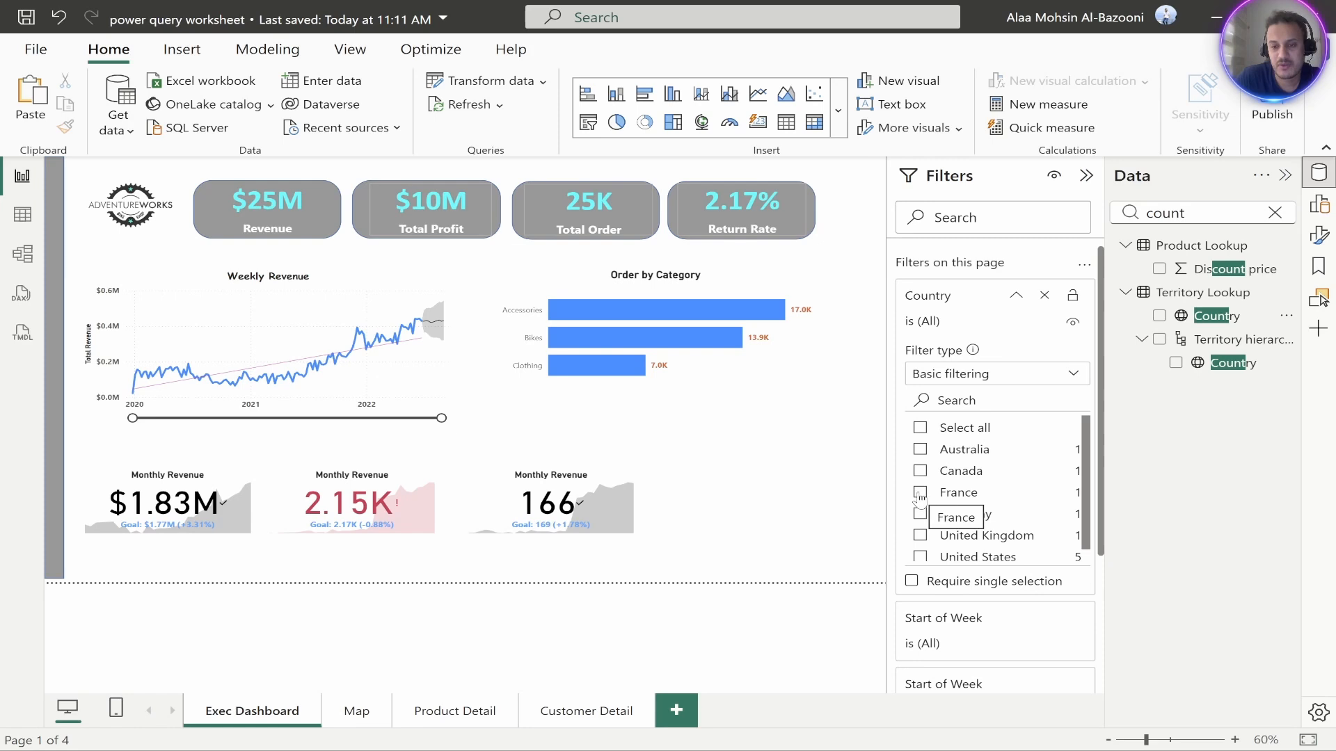
Try limiting the page-level Country filter to France, and check its effect on the Exec Dashboard and Customer Detail pages
left_click(920, 493)
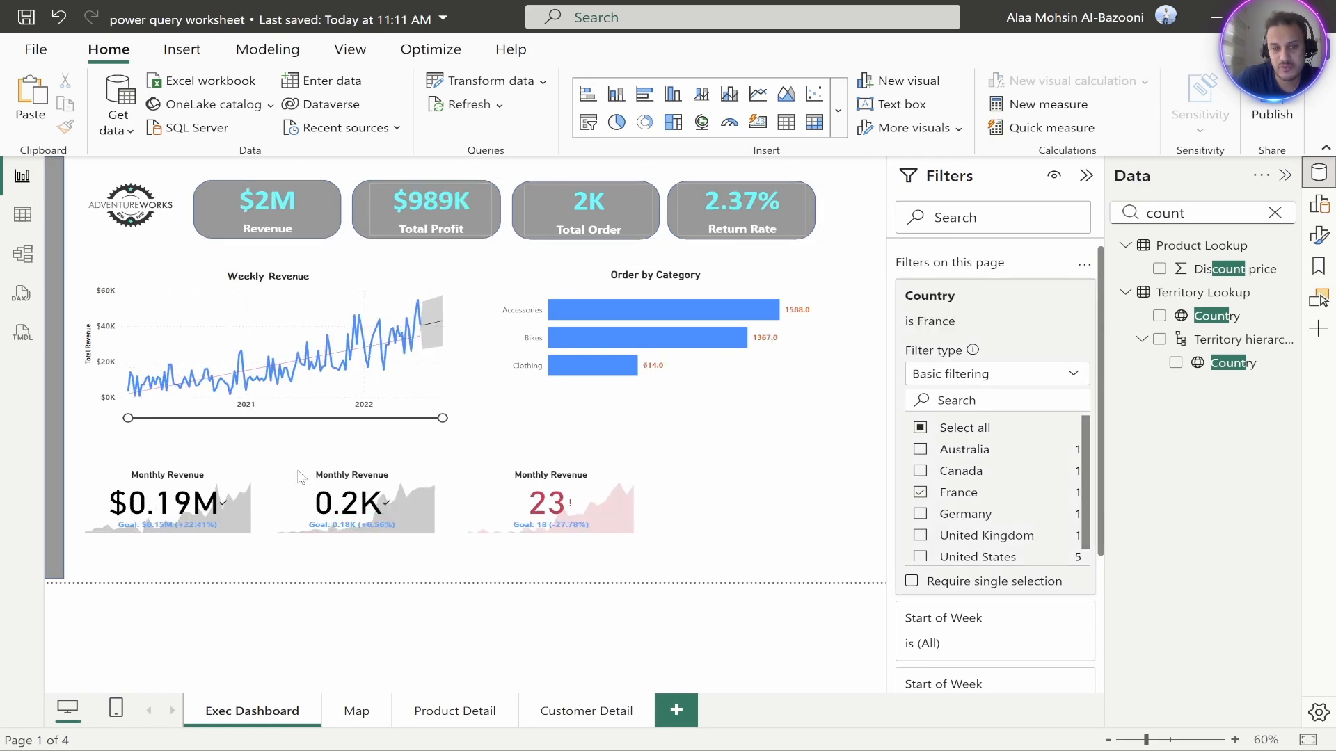
left_click(591, 712)
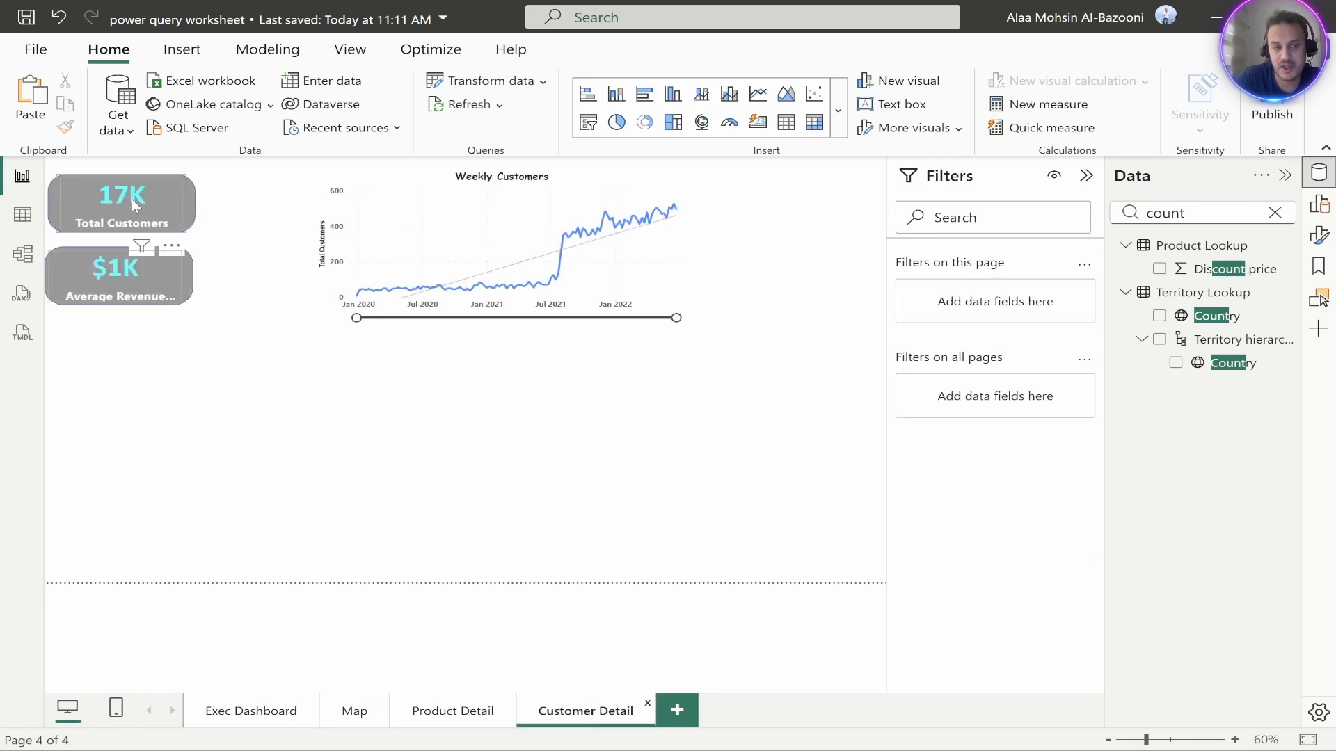
left_click(250, 710)
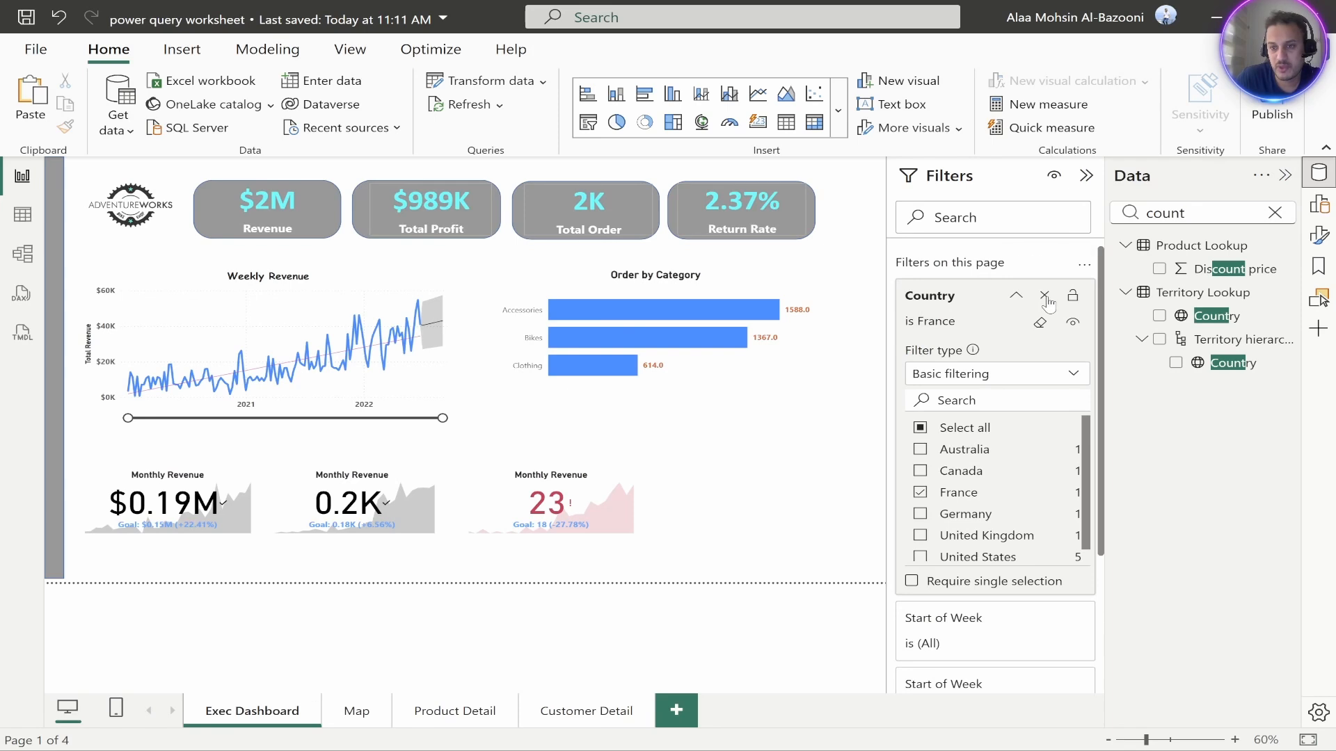
Try filtering all pages by Country to France instead, check the Customer Detail page, and remove the filter
left_click_drag(1218, 320, 974, 533)
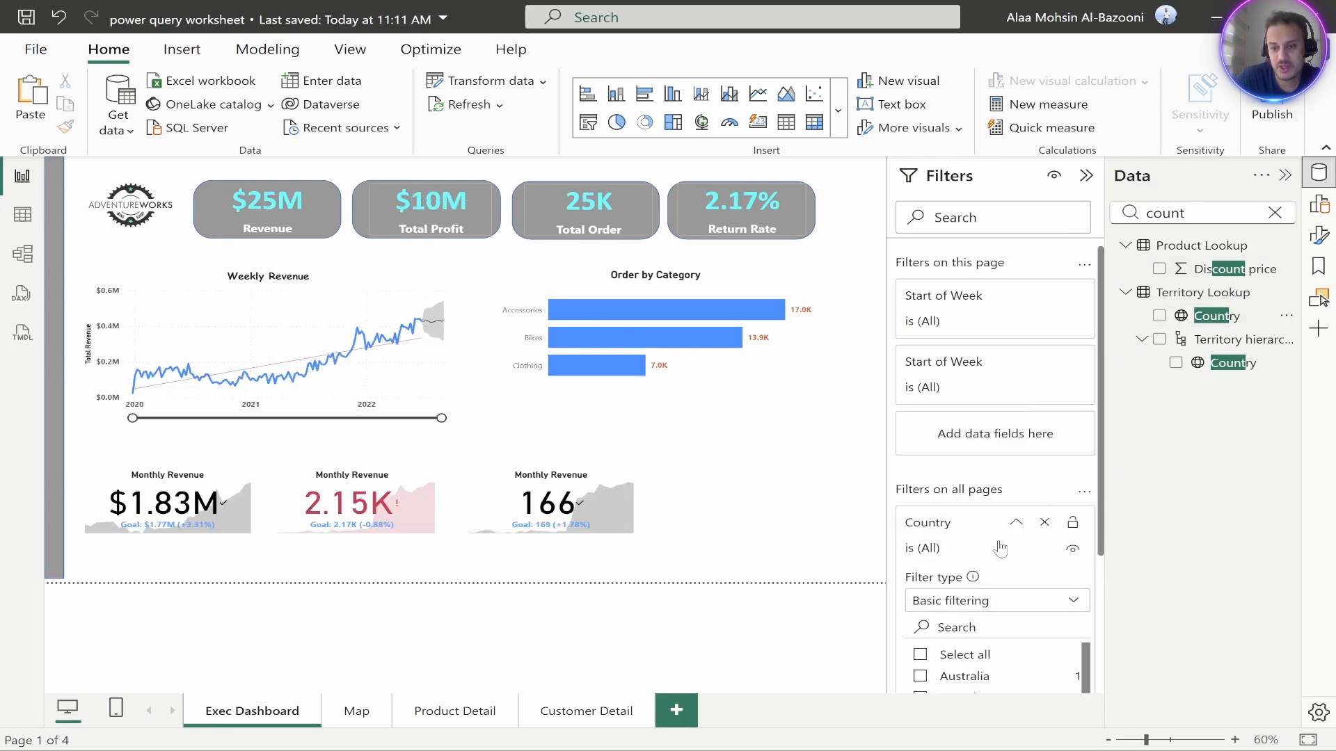
scroll(927, 656, "down", 3)
left_click(920, 523)
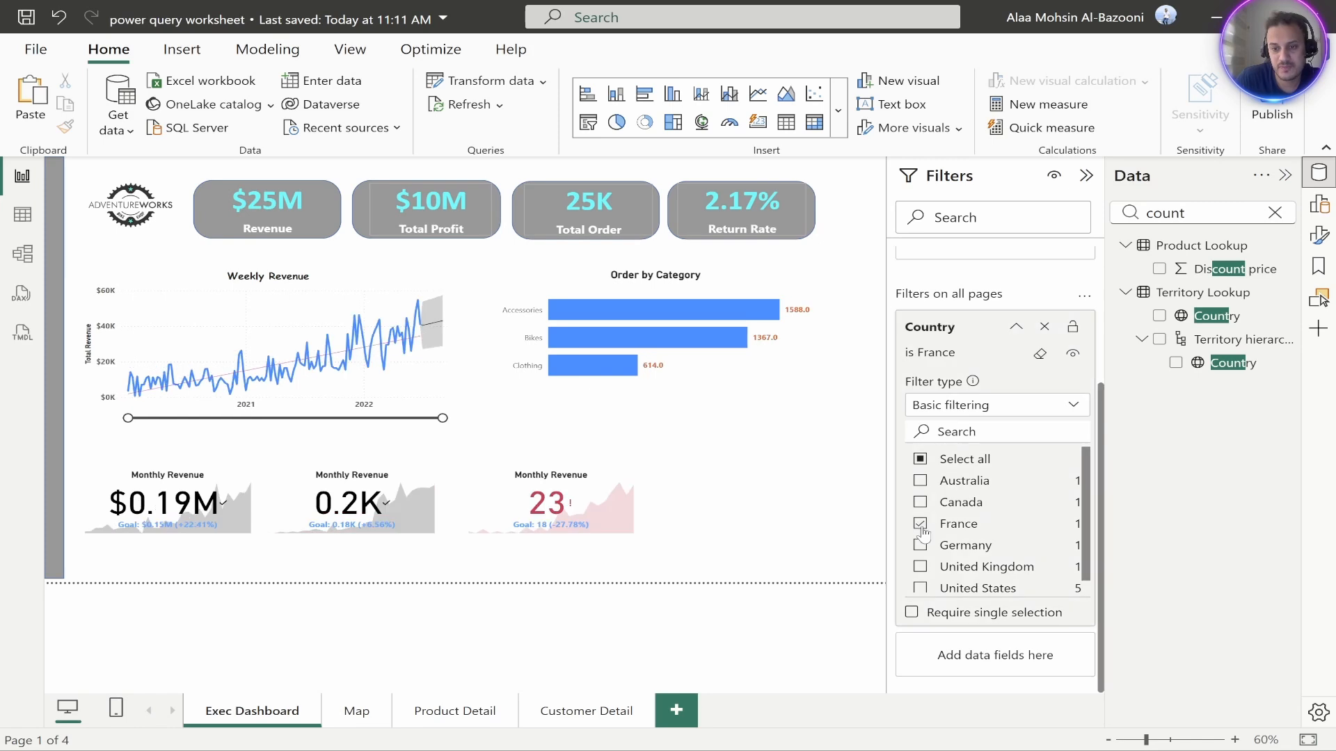
left_click(579, 713)
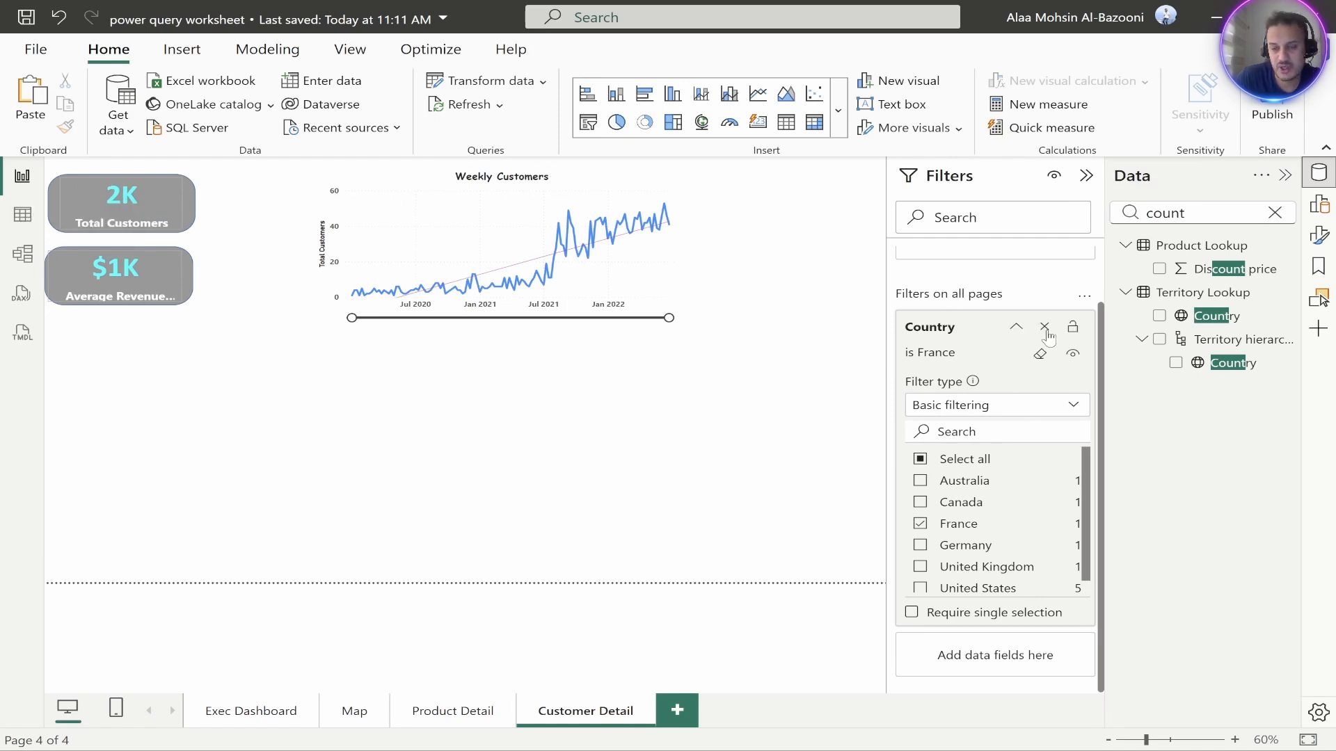
left_click(1045, 328)
left_click(270, 708)
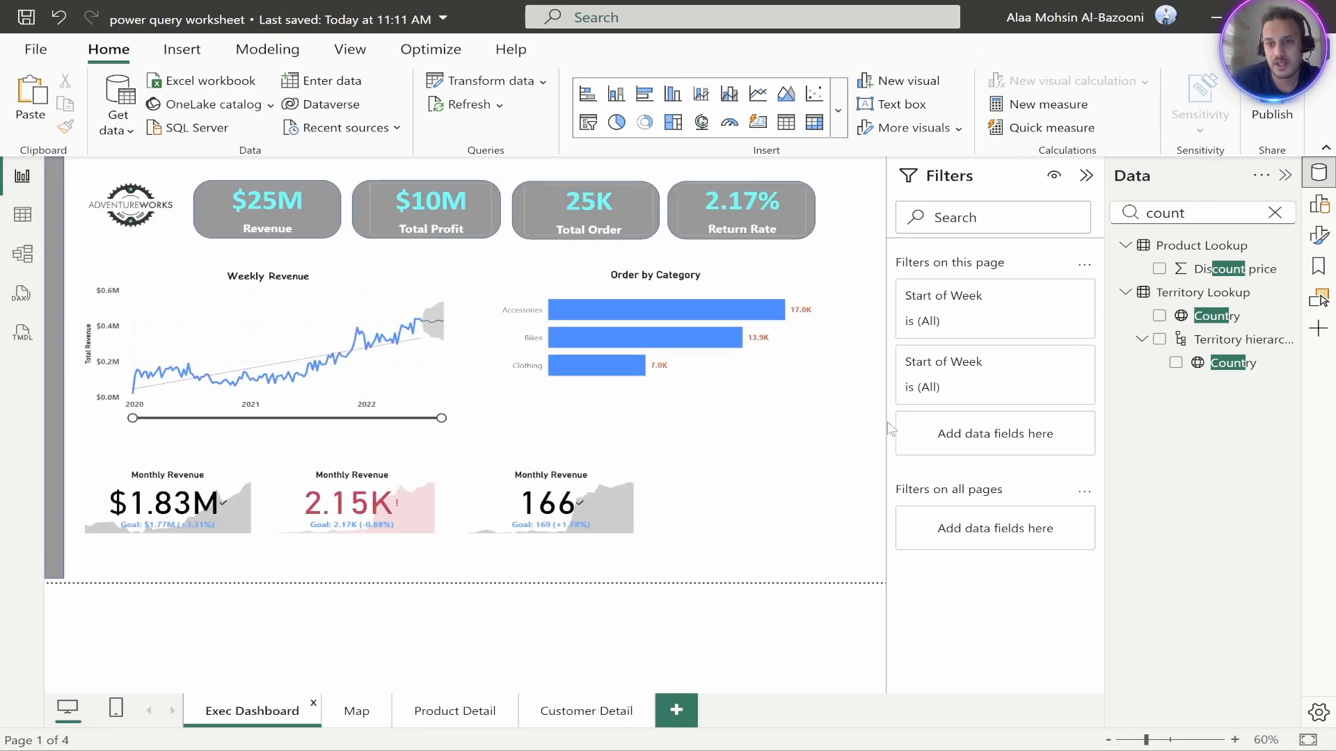
Insert a donut chart on the Customer Detail page and place it below the two card visuals
left_click(567, 711)
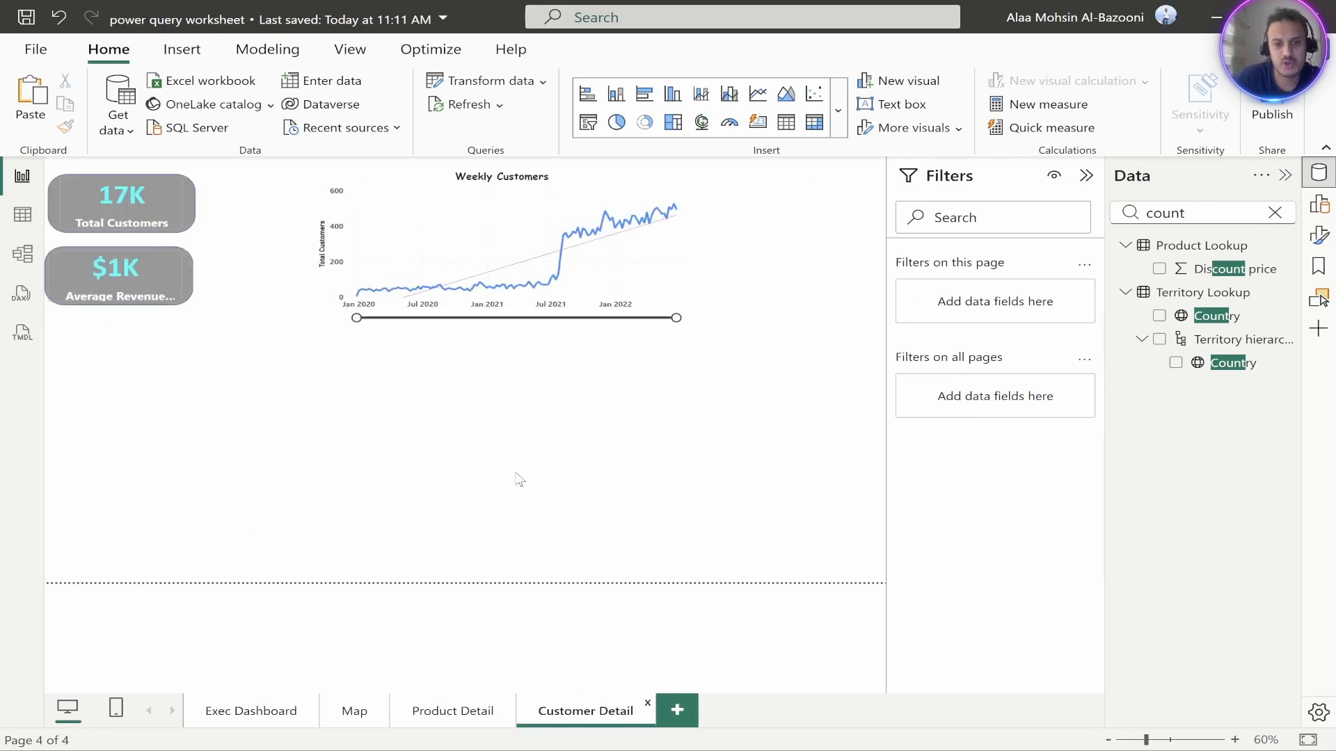
left_click(182, 50)
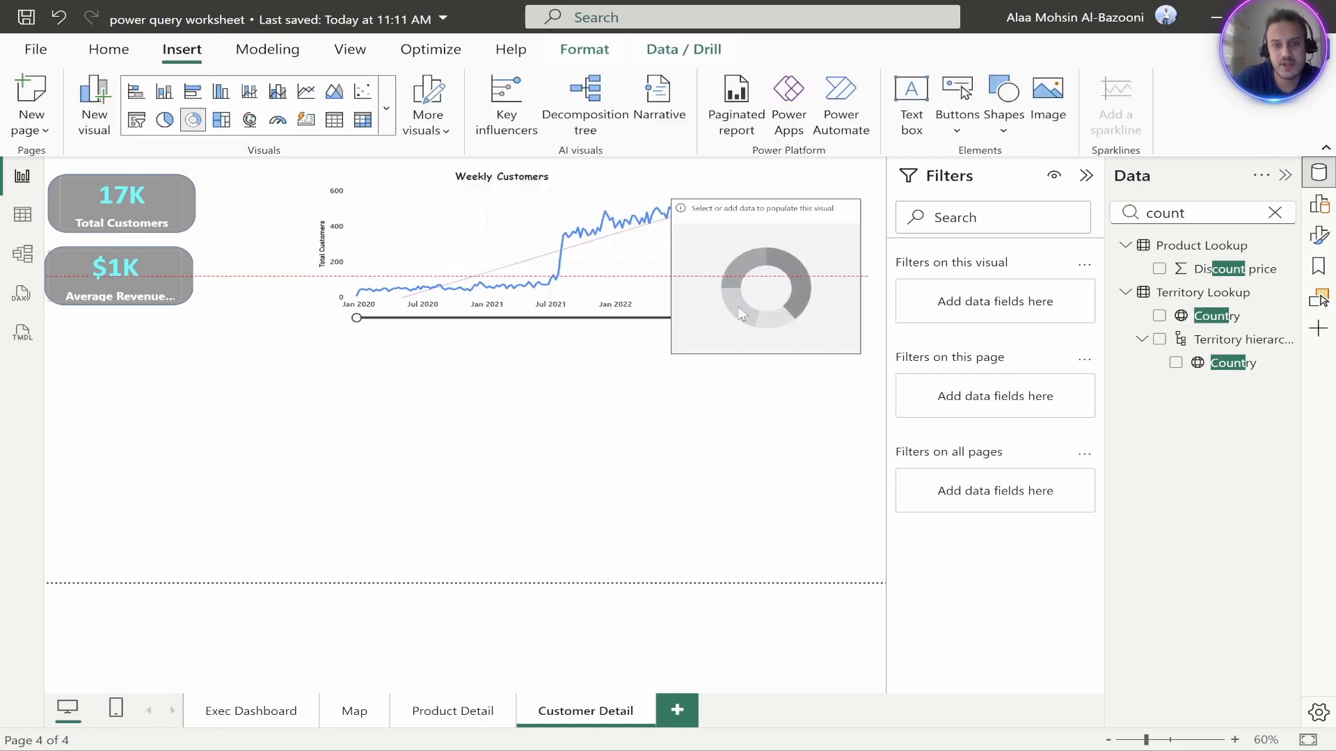
left_click_drag(794, 282, 223, 449)
Add Income Level from Customer Lookup as the donut chart's legend
left_click(313, 371)
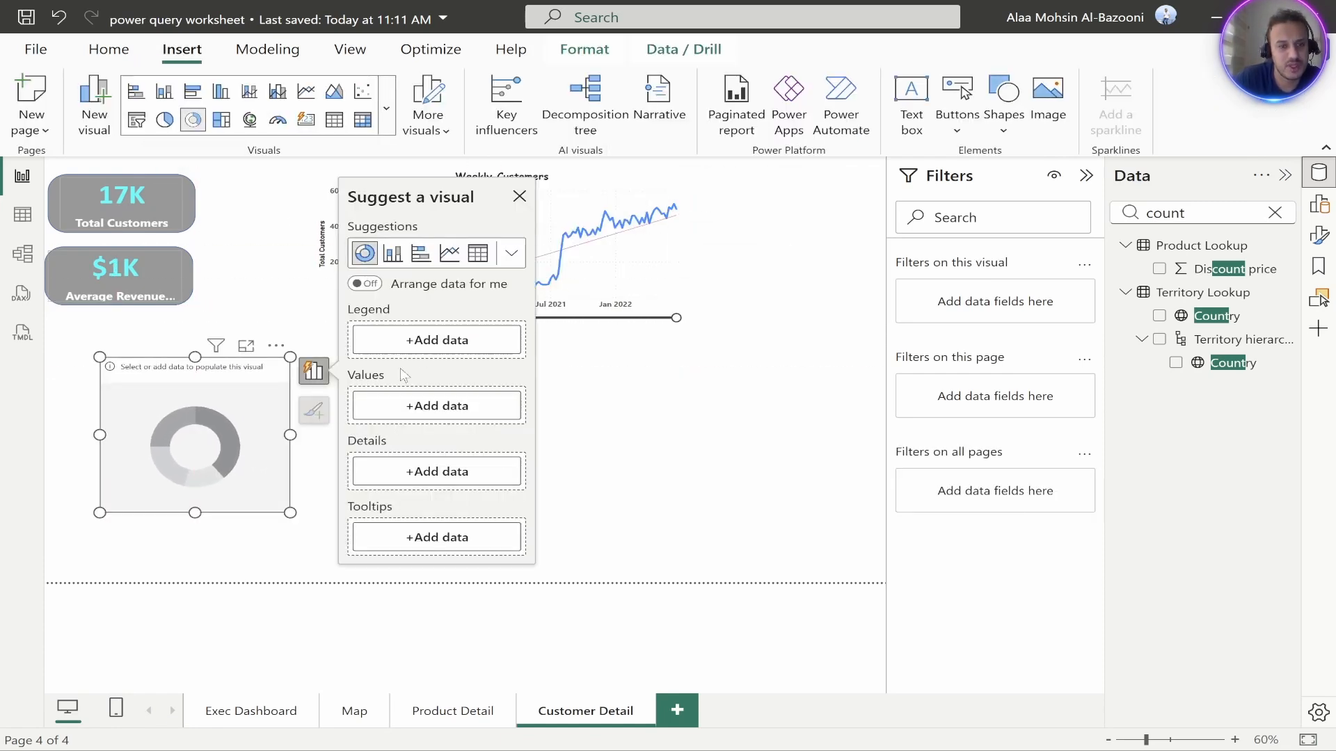
left_click(455, 340)
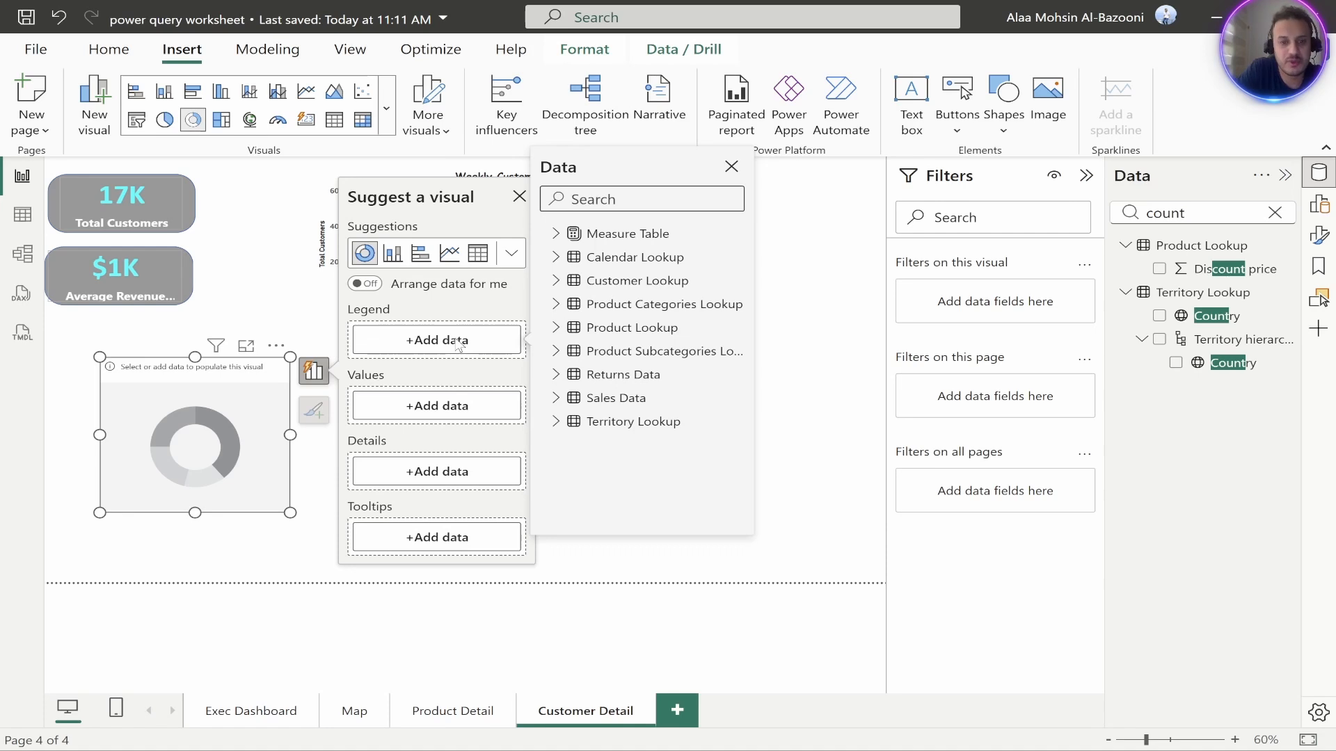
type("income")
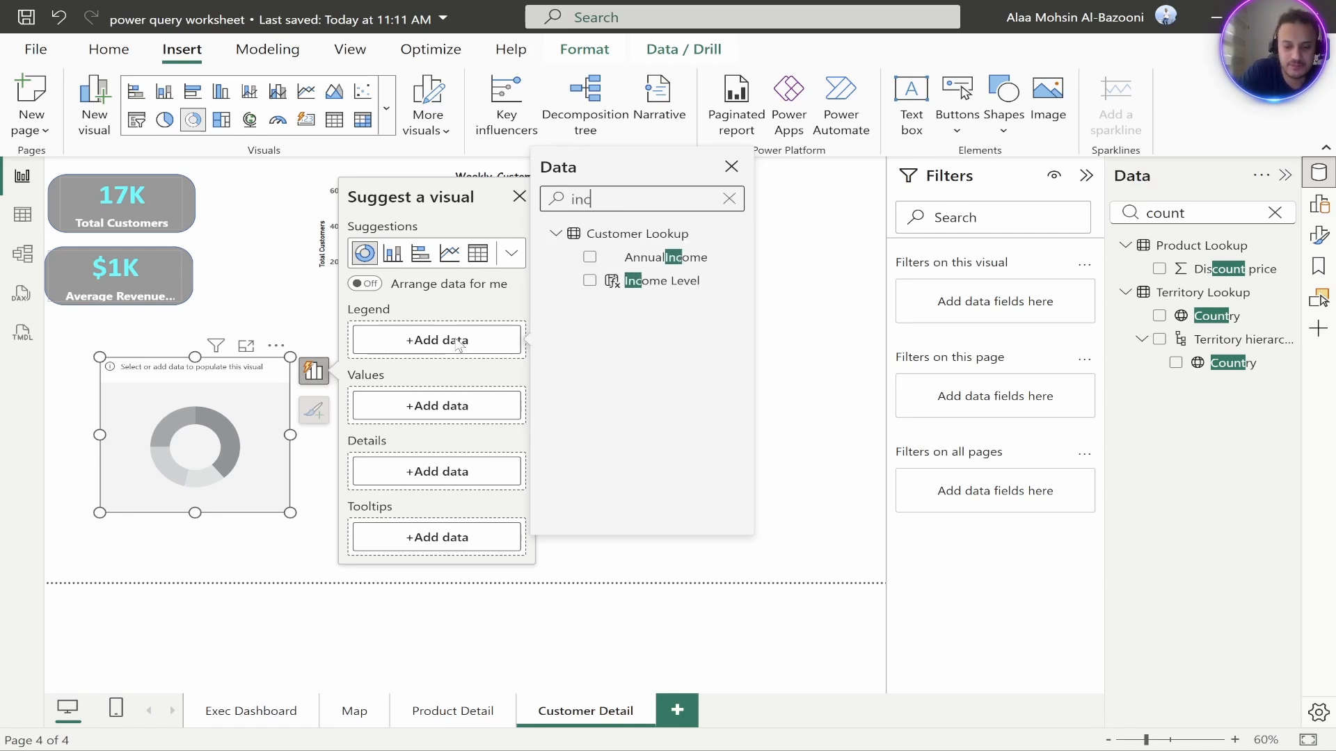
left_click(590, 281)
Add the Total Order measure as the donut chart's values and close the chart's data setup
left_click(500, 426)
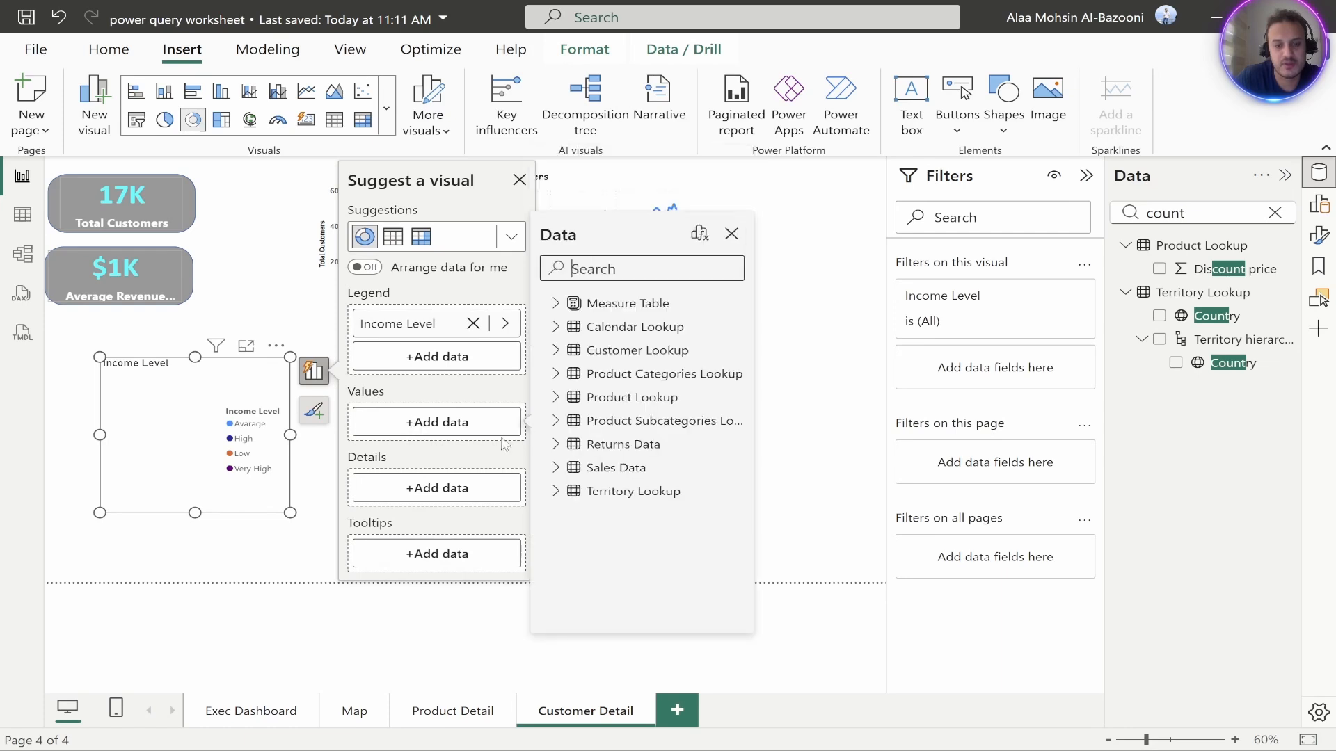
type("tp\\")
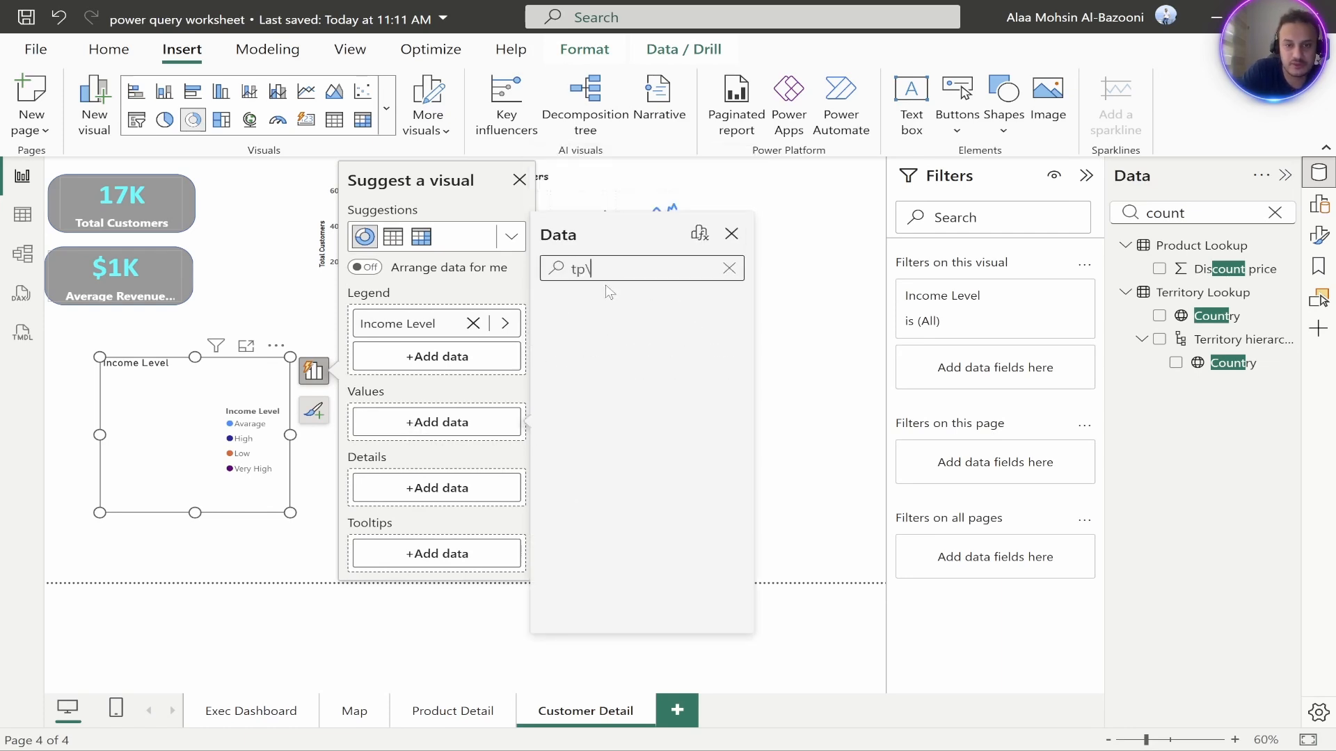
key("BackSpace")
type("o")
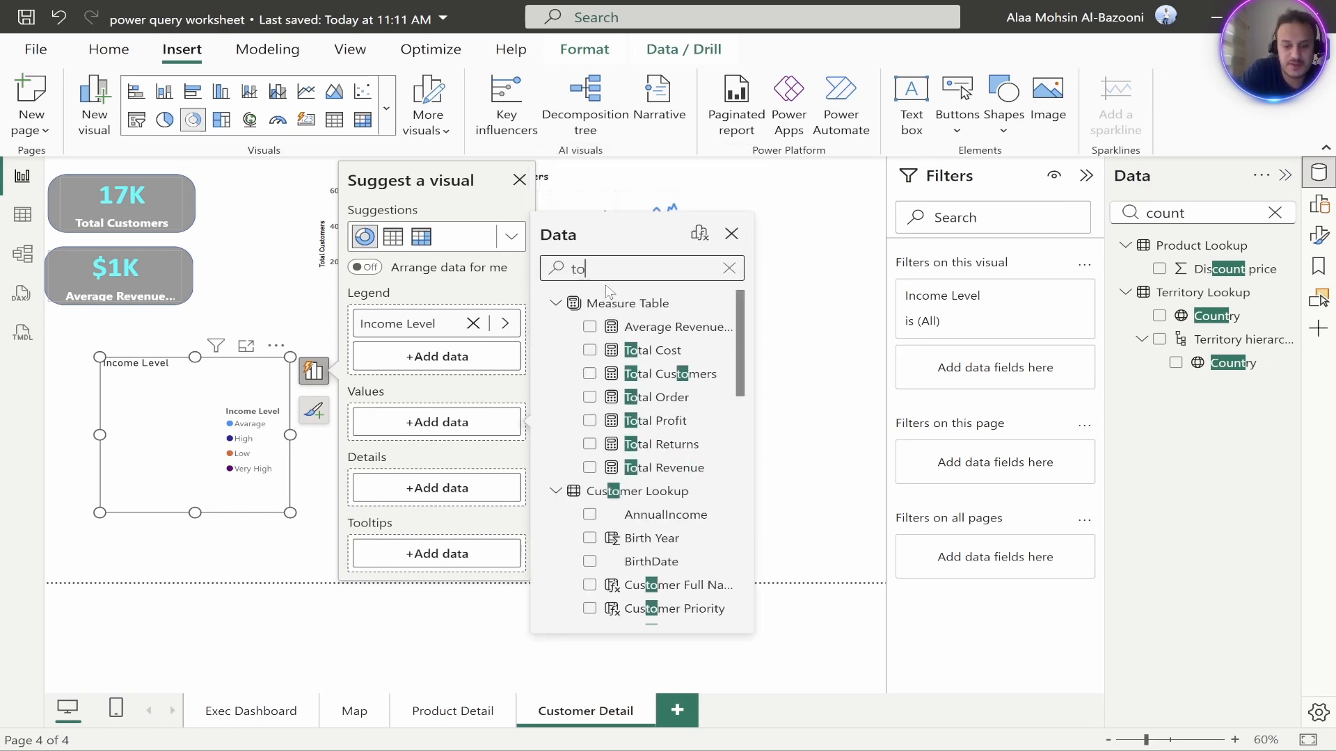
type("ta")
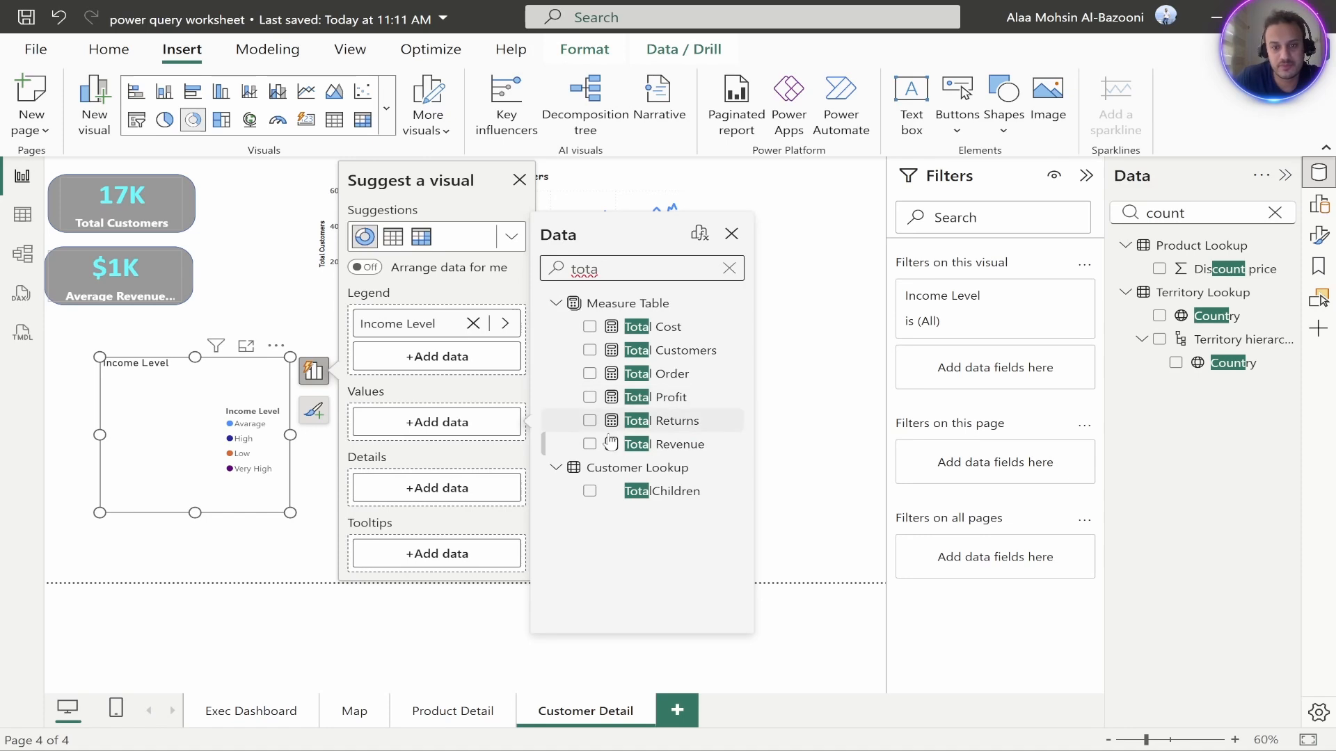
left_click(590, 374)
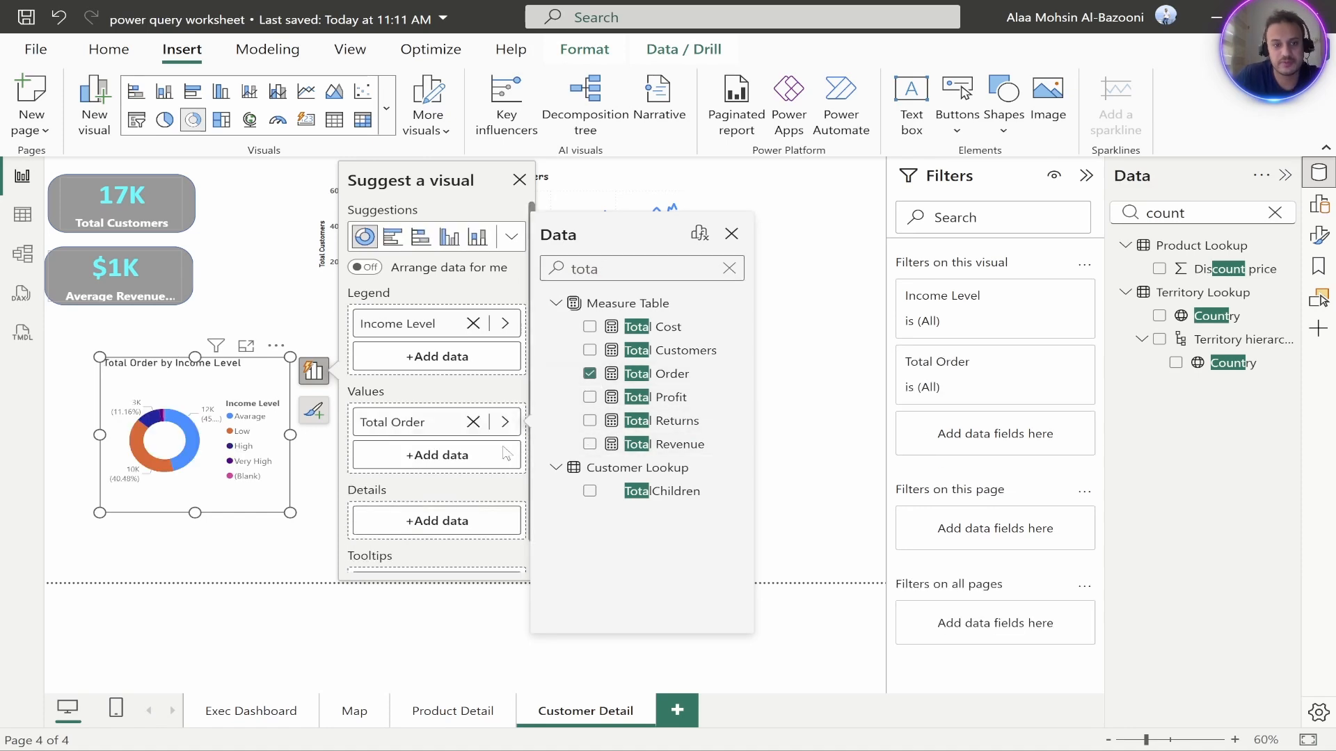
left_click(258, 527)
left_click(519, 179)
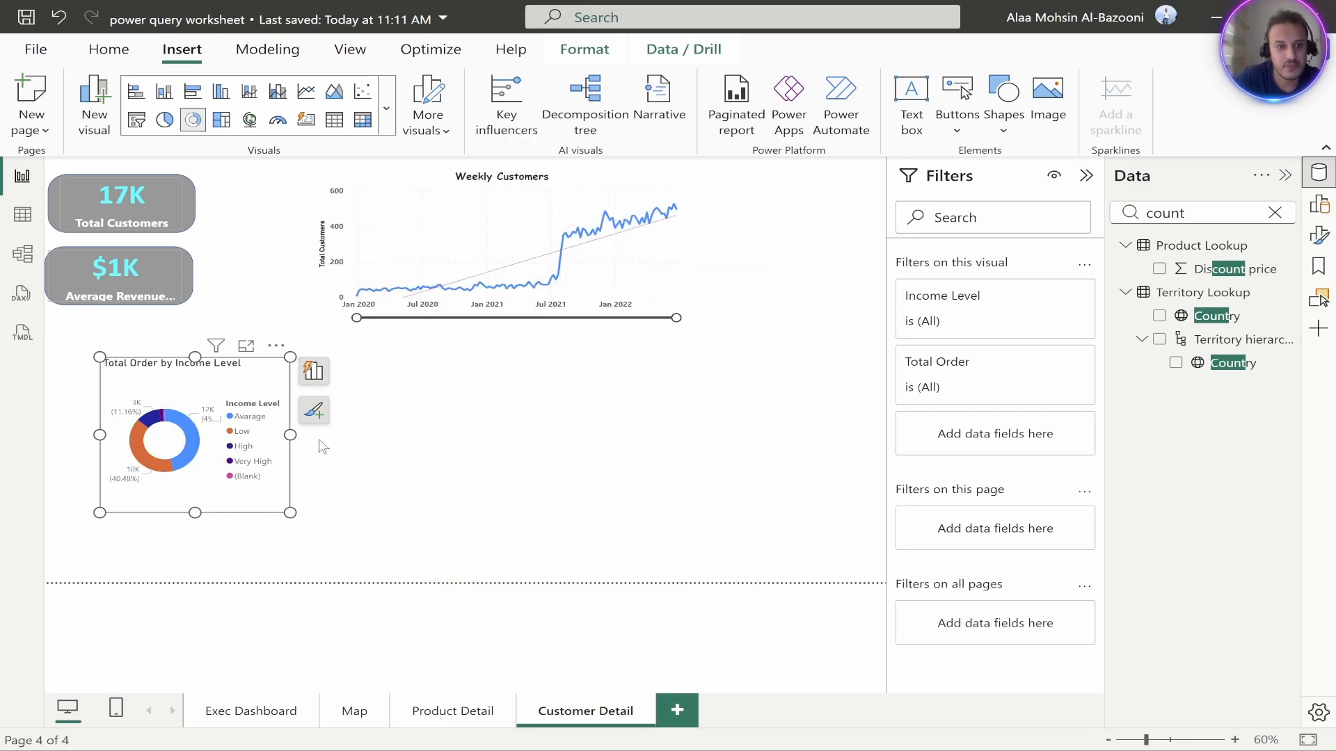
Widen the donut chart to about 1.8 times its width, keeping its height
left_click_drag(291, 434, 443, 435)
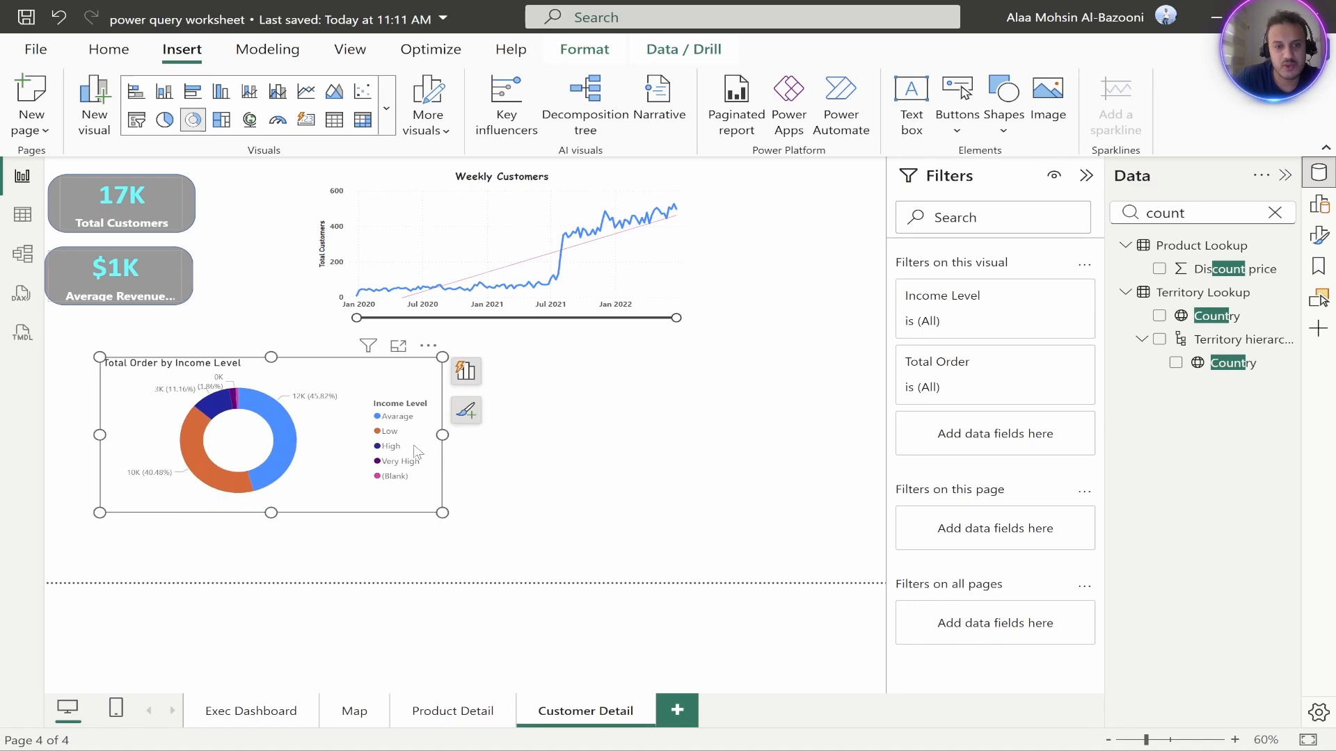
double_click(369, 380)
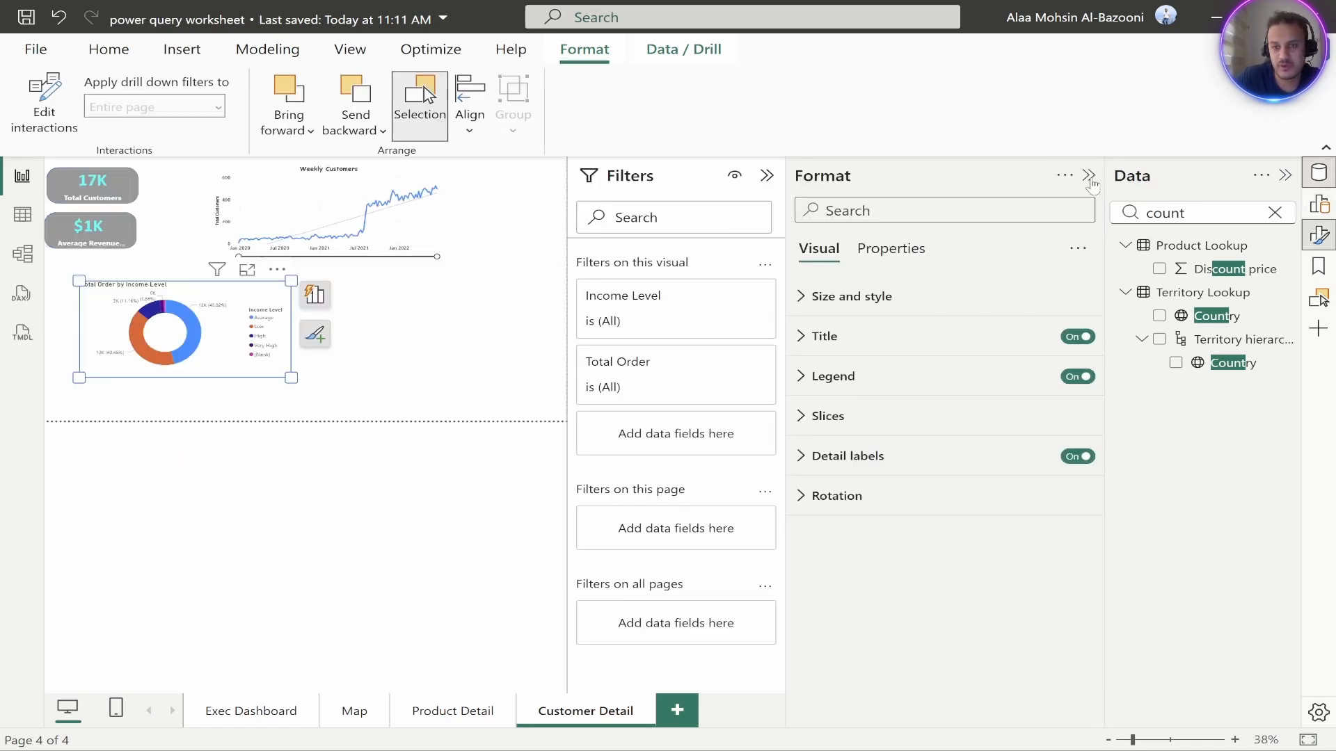
left_click(1089, 177)
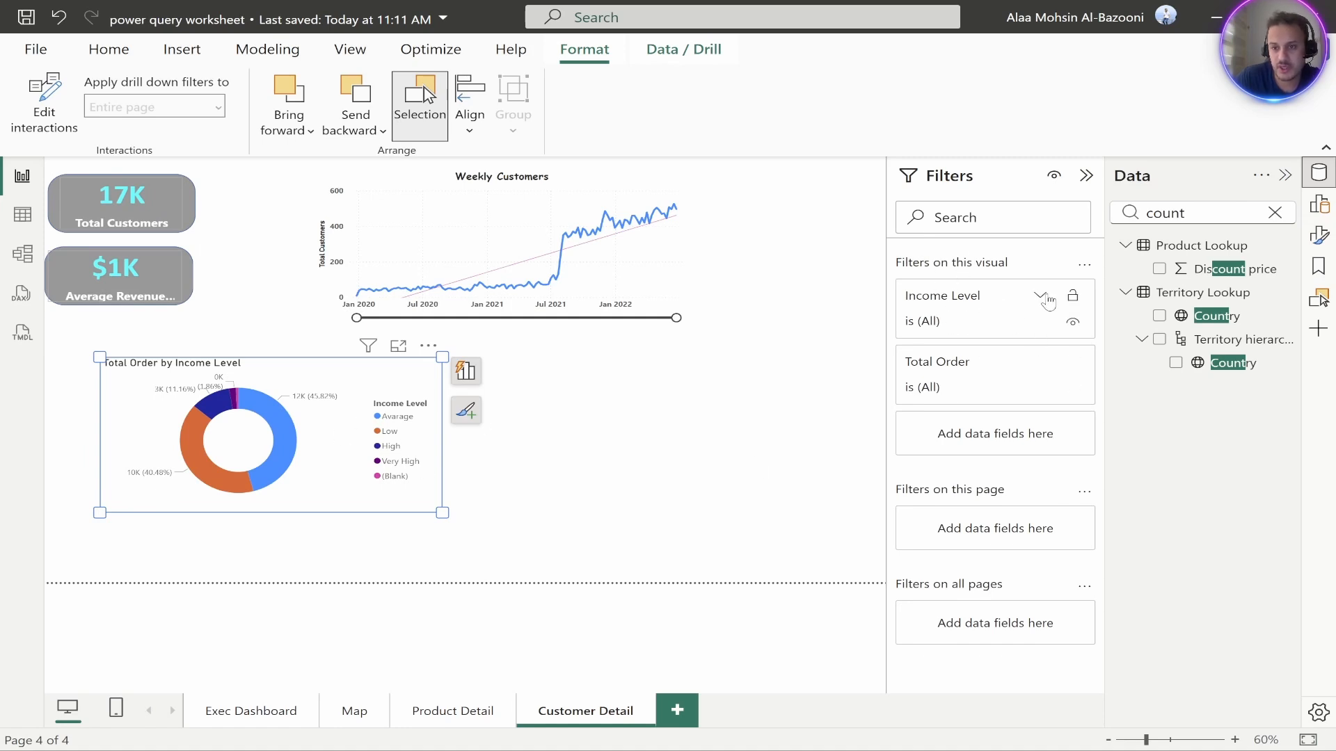
Filter the donut chart's Income Level to Avarage, High, Low and Very High, leaving out (Blank)
left_click(1044, 298)
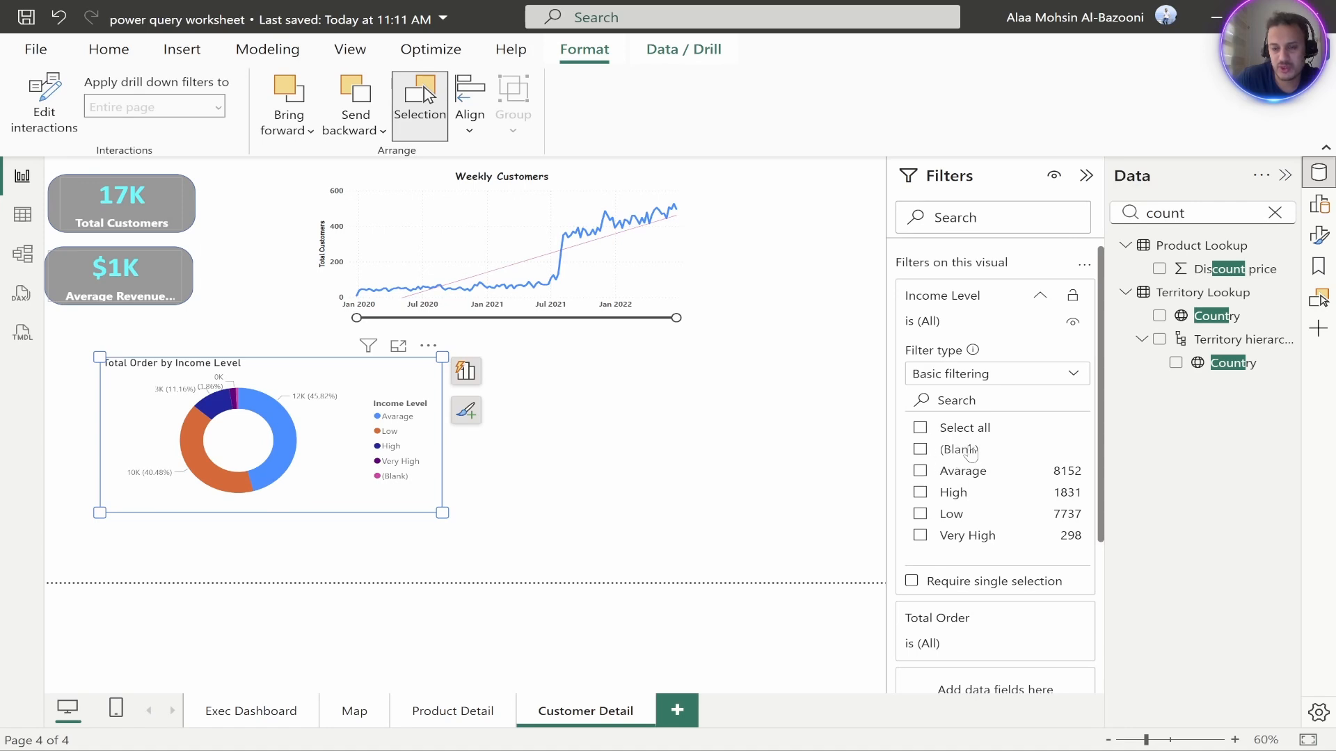
left_click(921, 472)
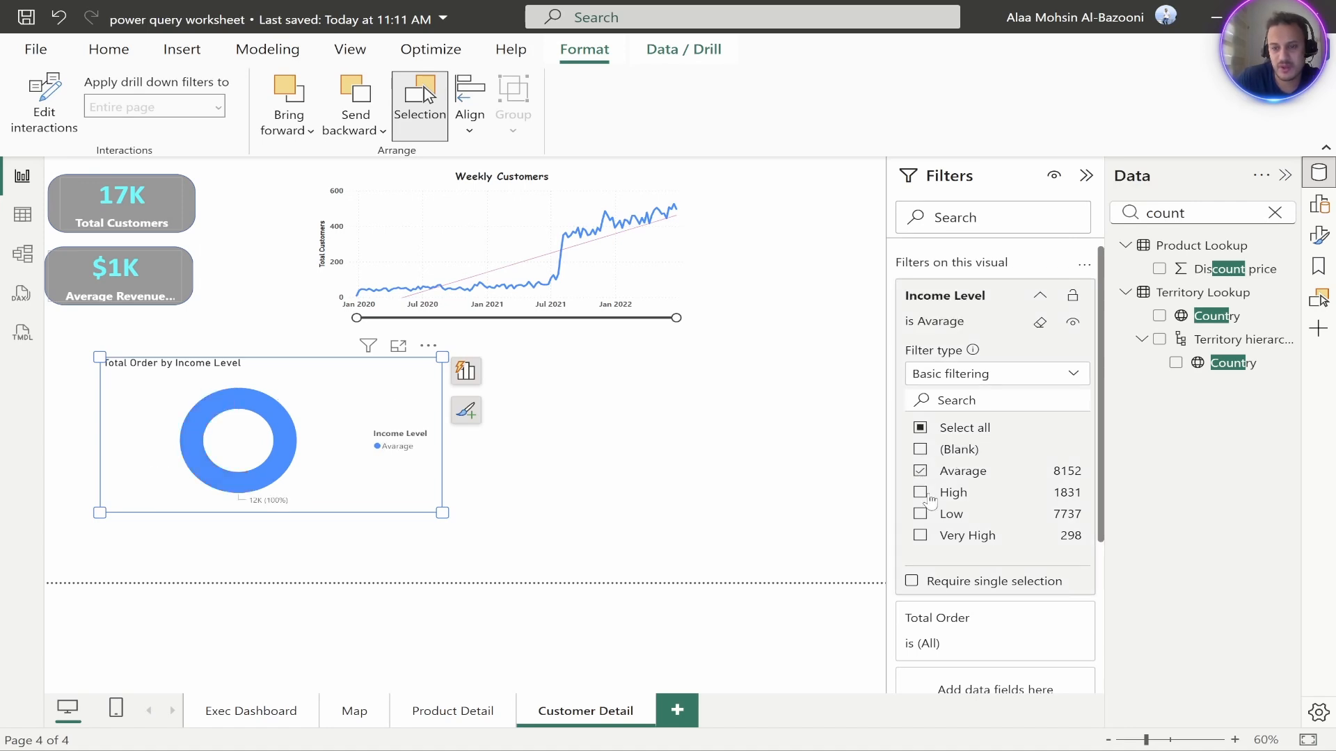
left_click(921, 492)
left_click(920, 514)
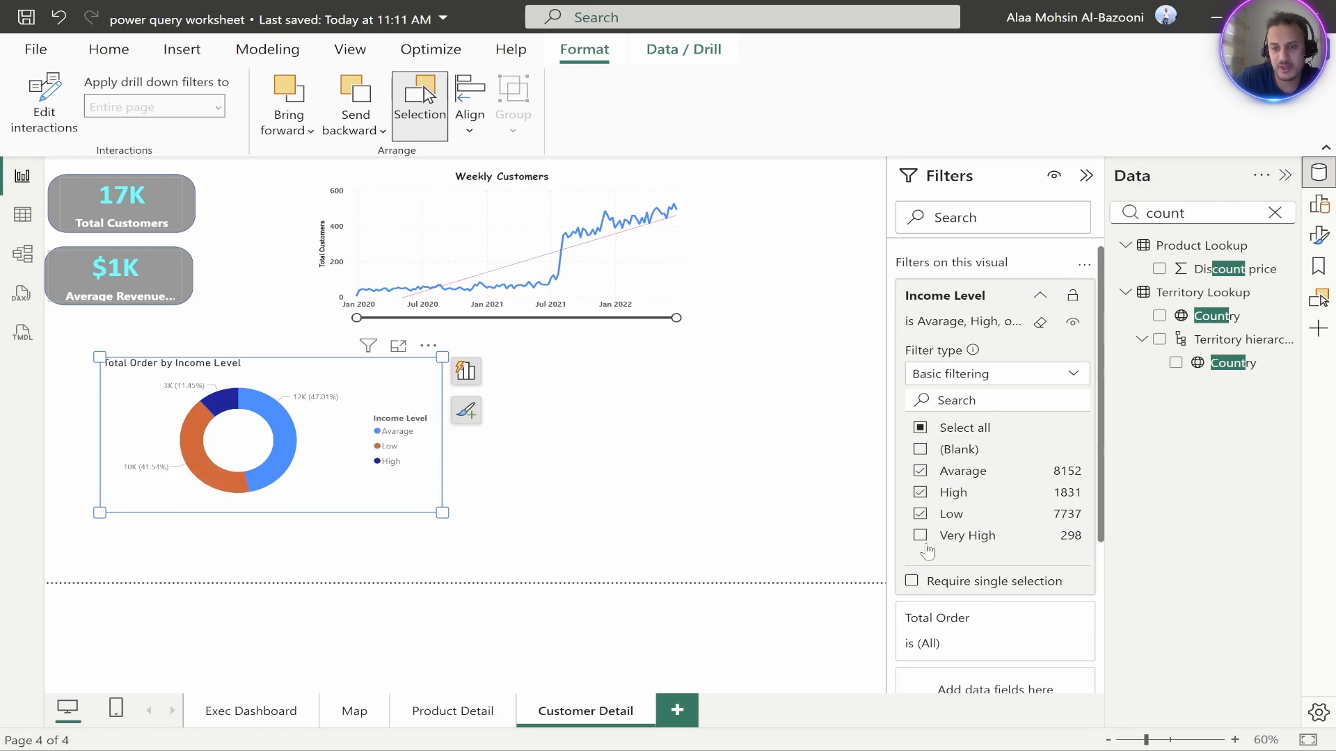
left_click(919, 536)
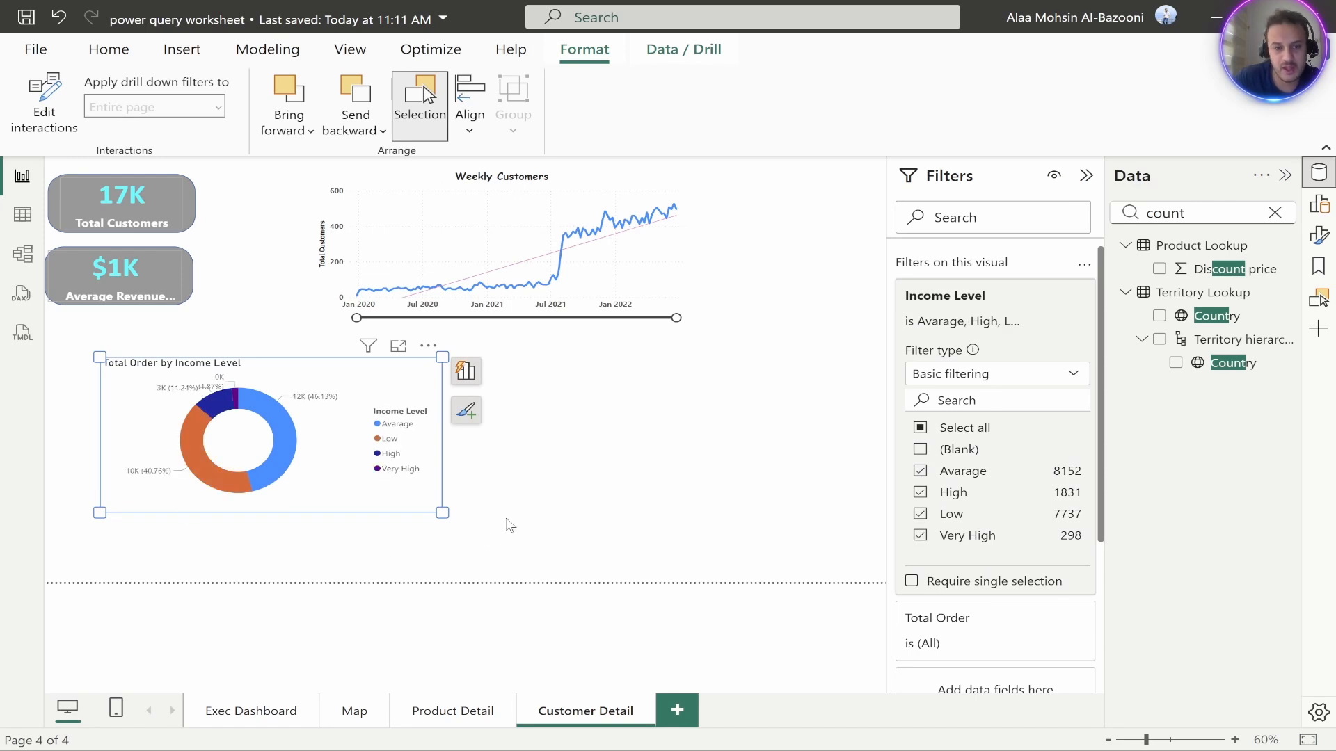
left_click(532, 495)
Hide the filters and open the title formatting options of the donut chart
left_click(373, 390)
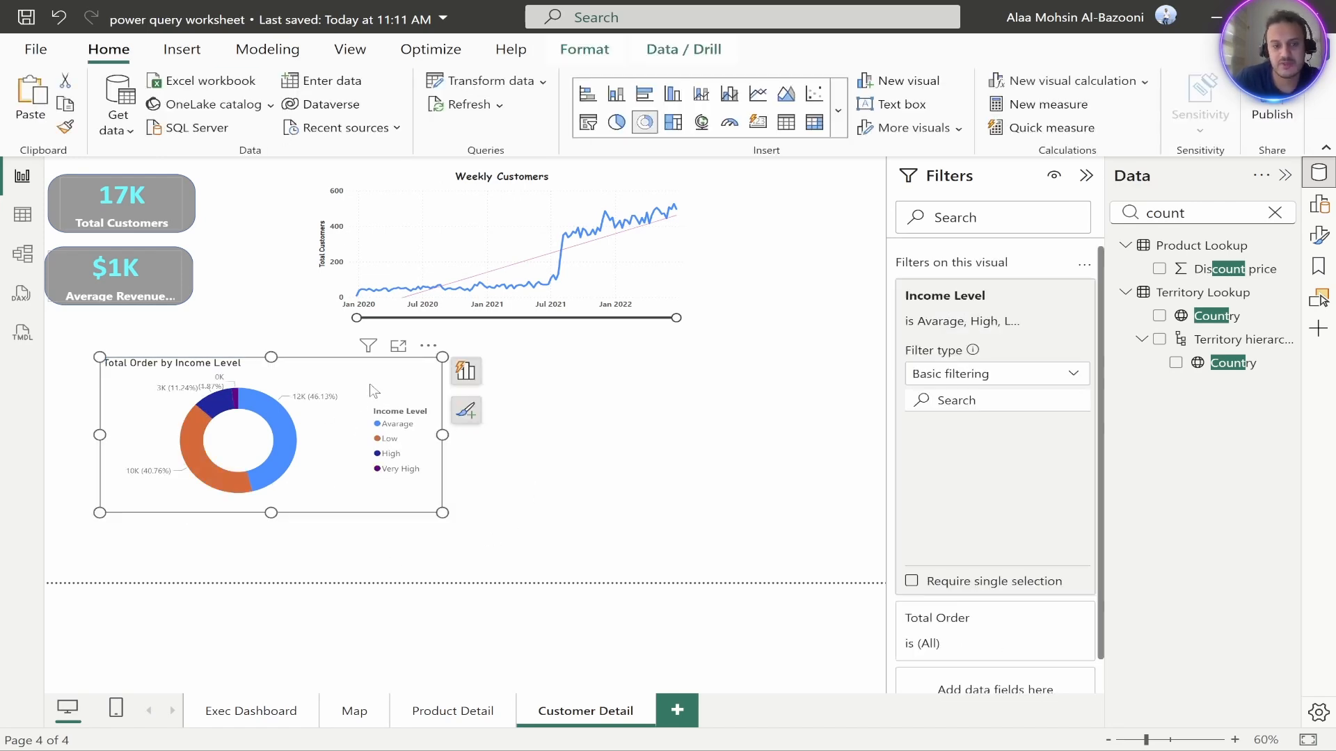
left_click(1086, 177)
left_click(551, 453)
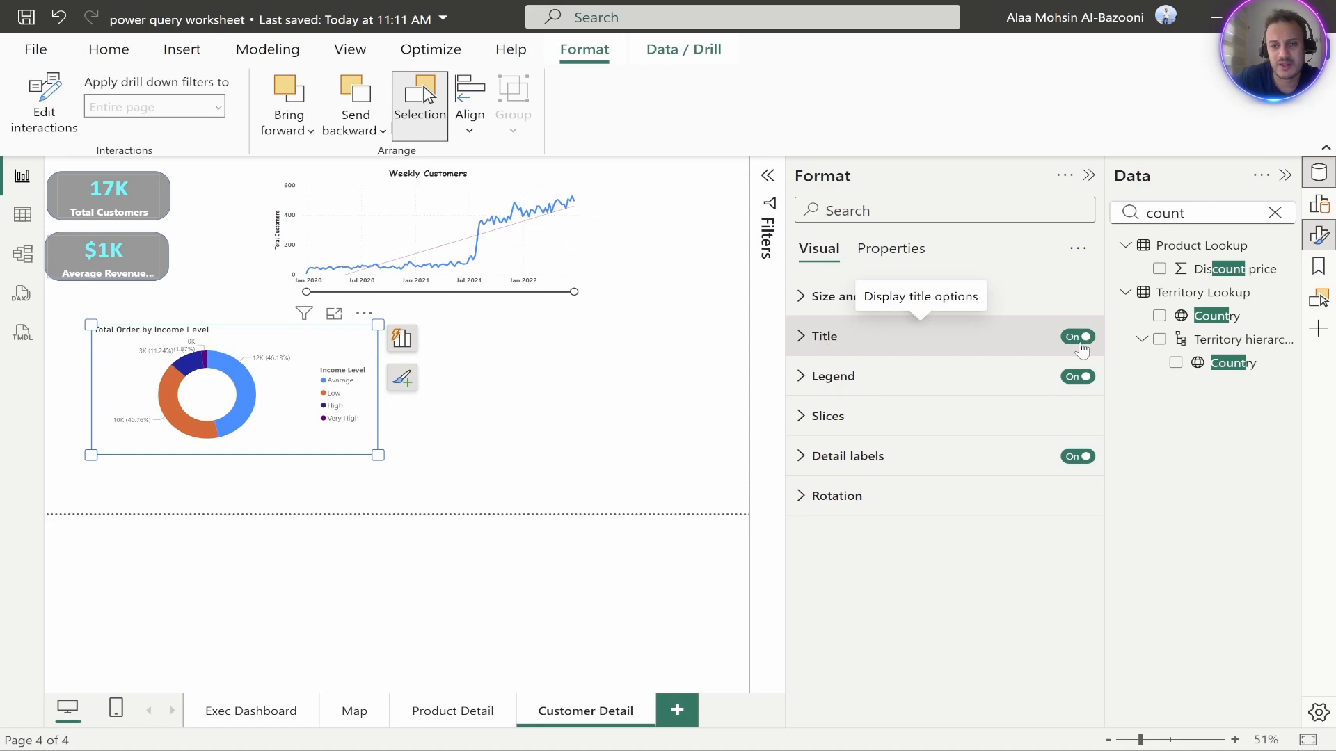
left_click(1082, 340)
left_click(1084, 340)
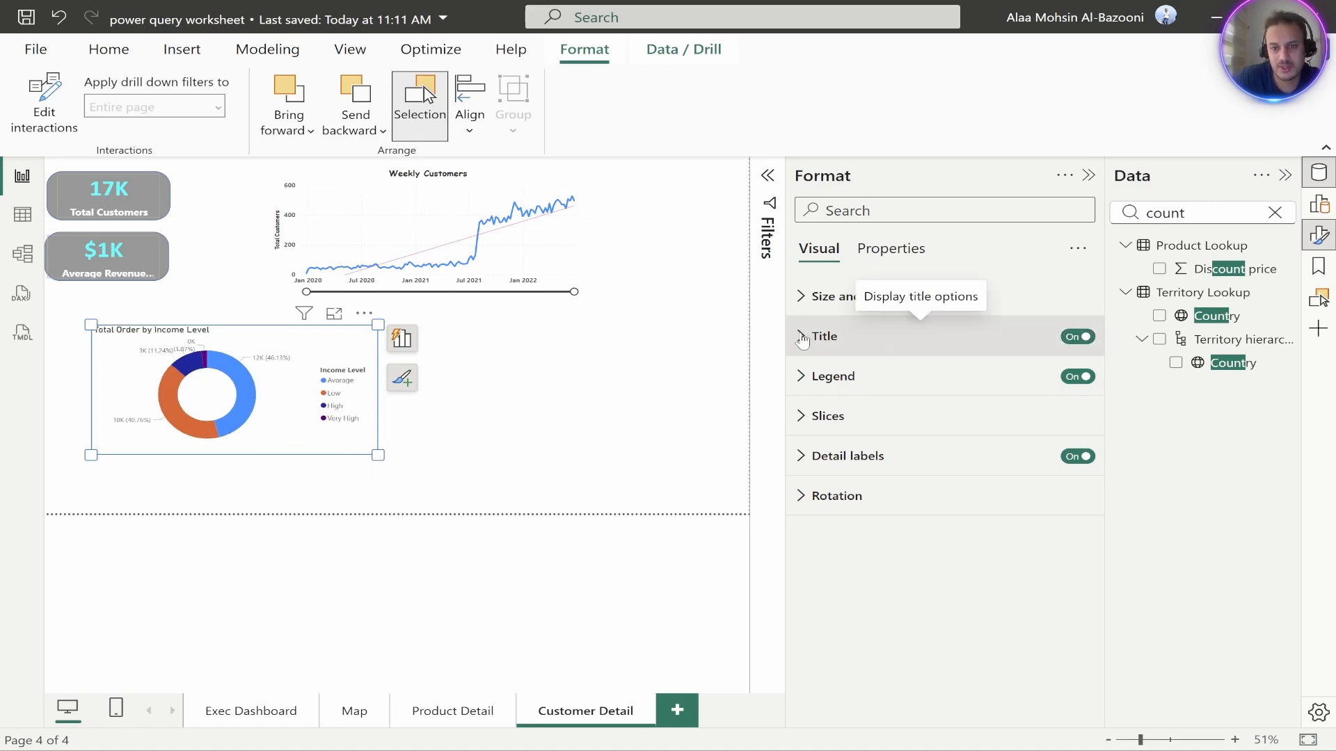
left_click(803, 337)
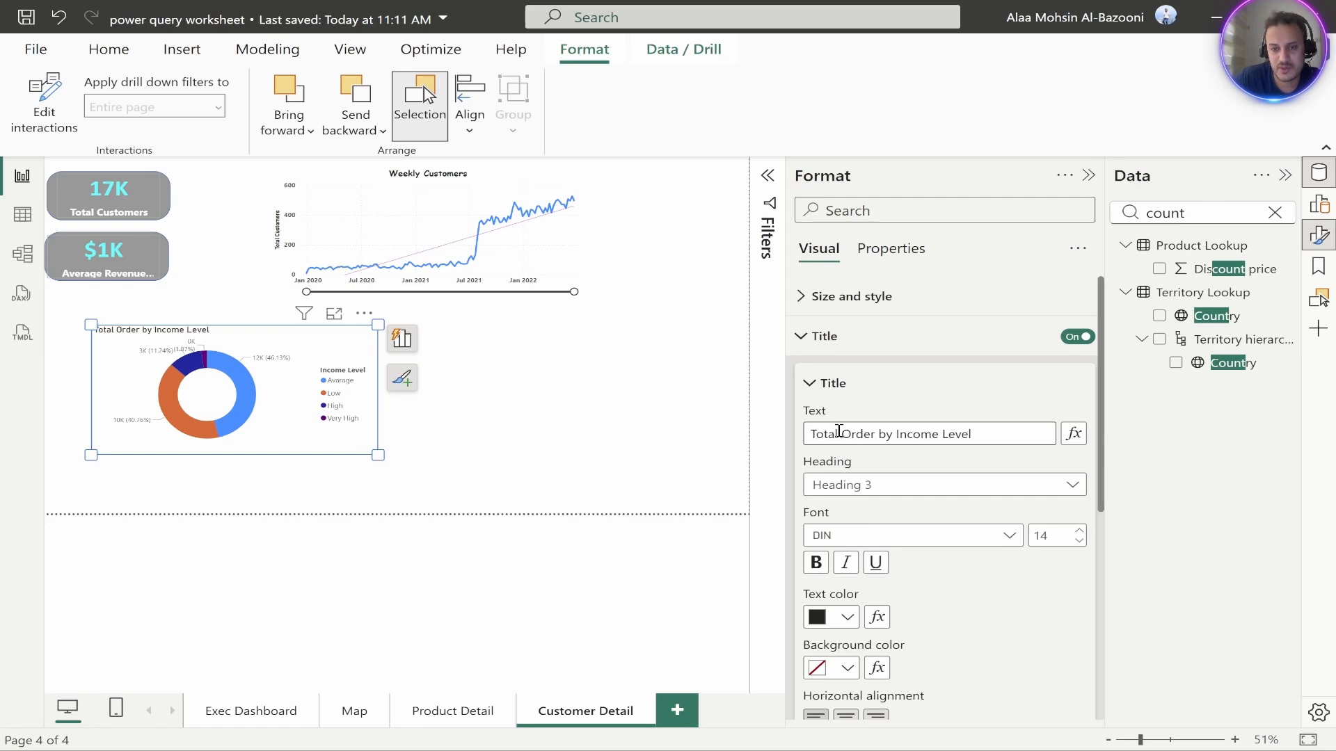
Make the donut chart's title bold and centre it horizontally, and collapse the title options
left_click_drag(843, 434, 793, 437)
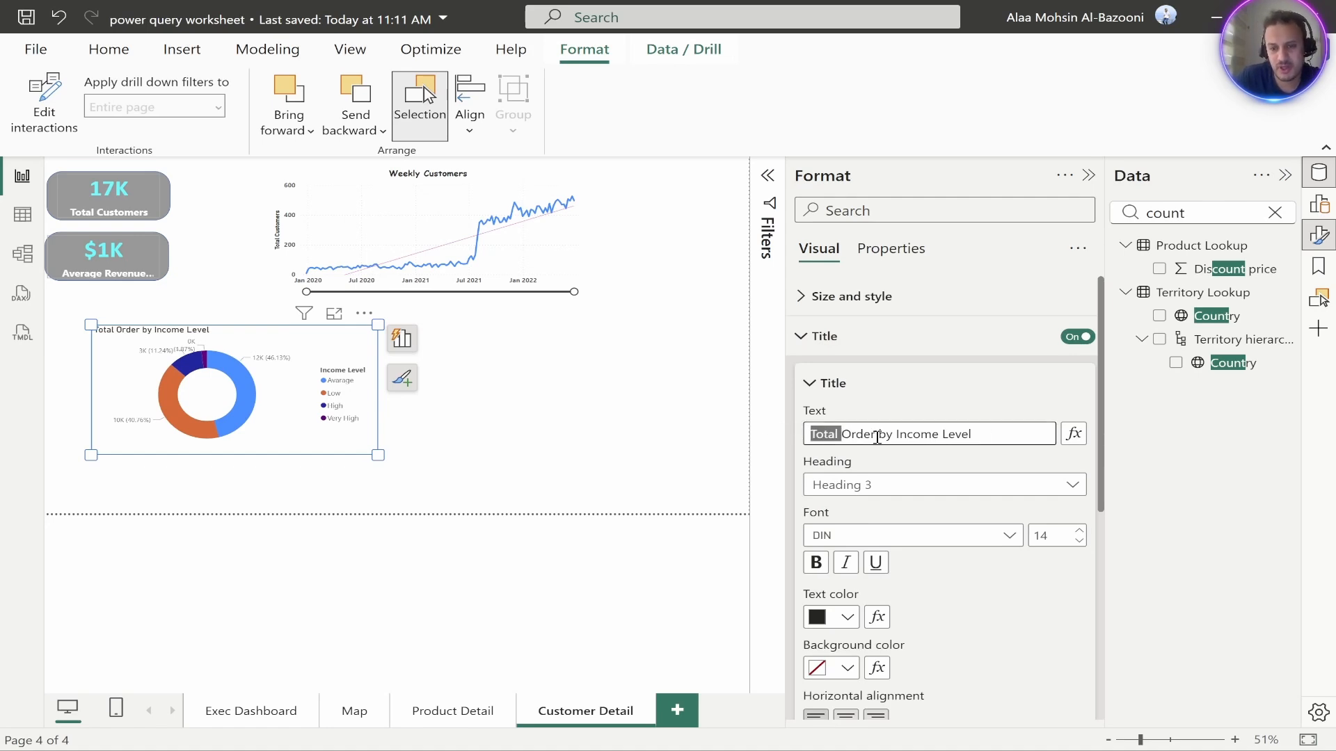
left_click(776, 428)
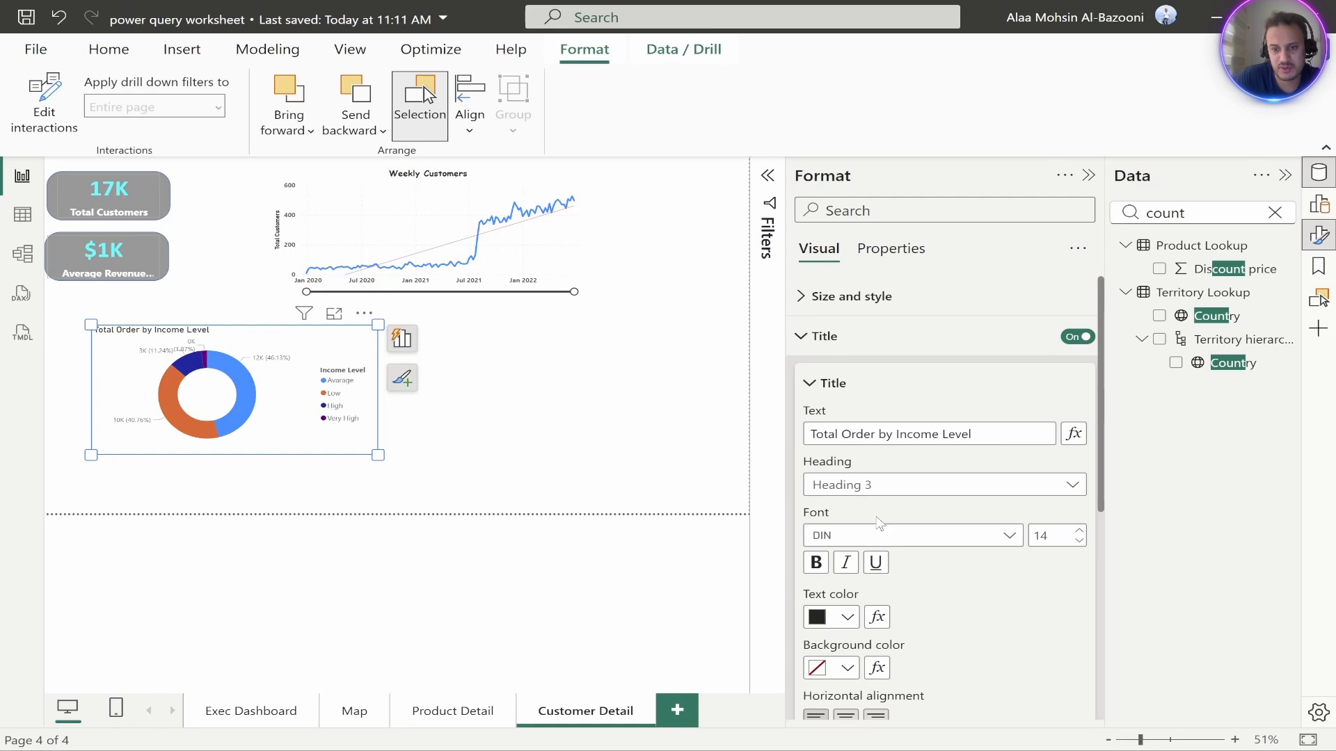
scroll(813, 445, "down", 2)
left_click(815, 464)
scroll(875, 536, "down", 4)
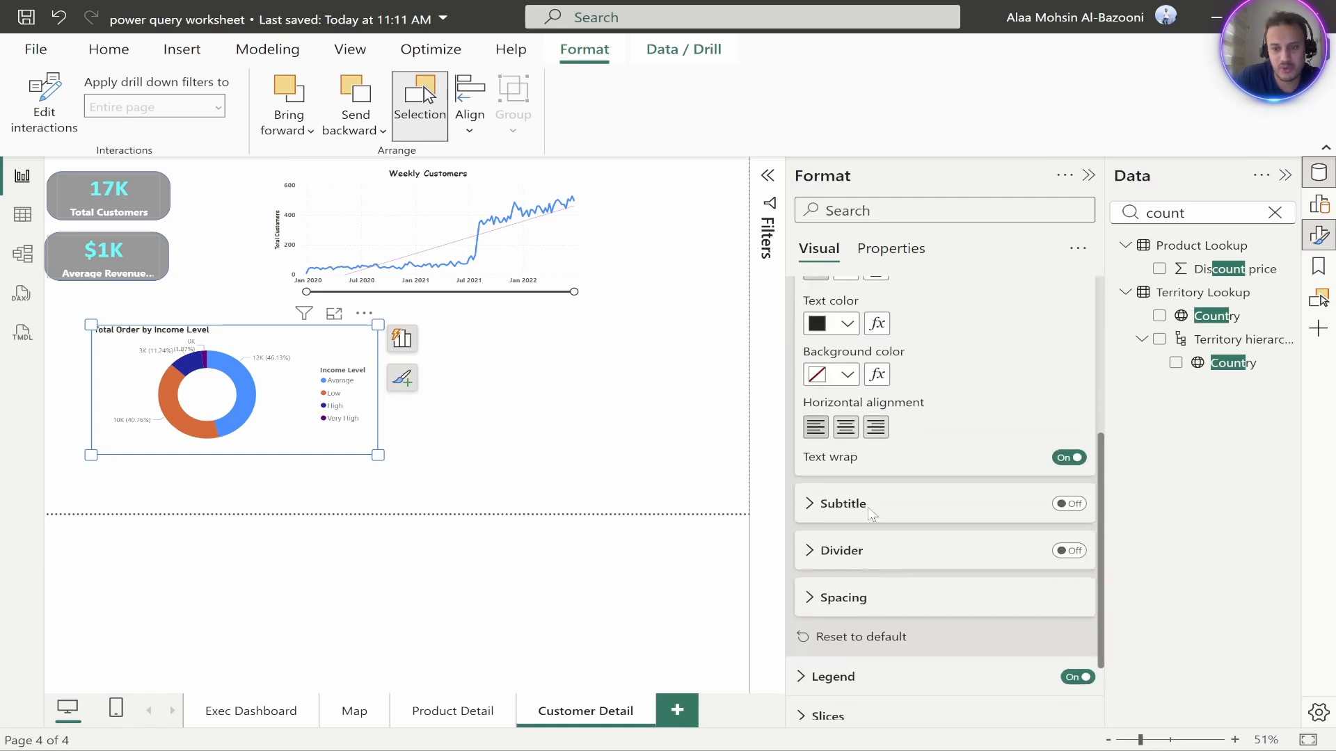
left_click(849, 427)
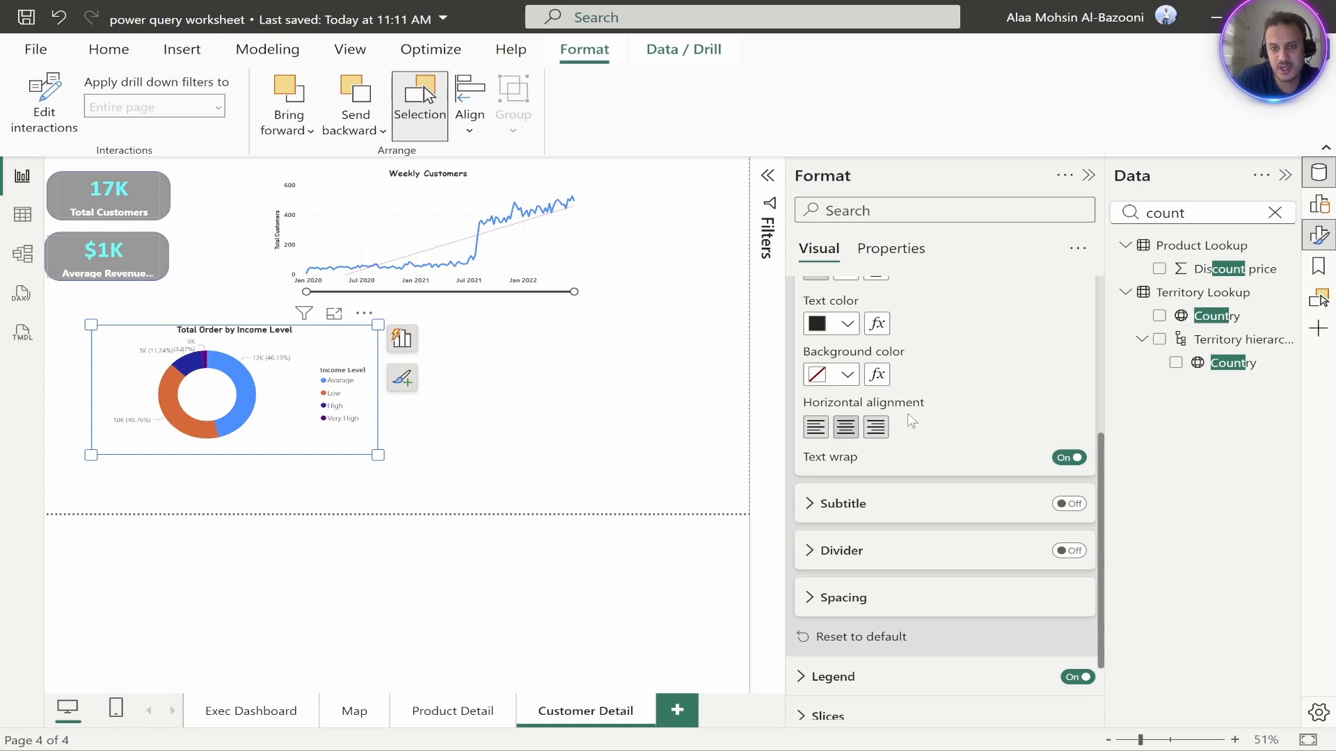
scroll(911, 421, "up", 5)
left_click(825, 336)
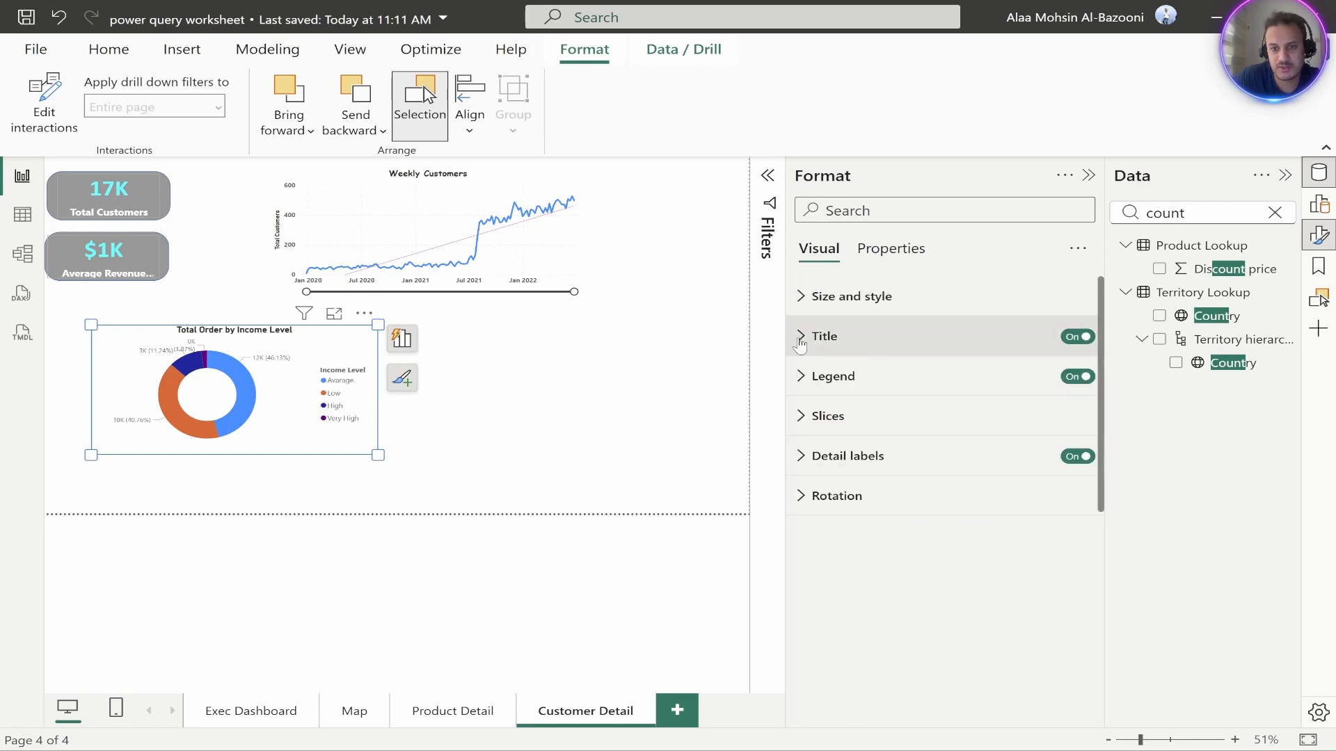
Try the Prefer outside and Inside positions for the donut chart's detail labels, and return the position to Outside
left_click(848, 457)
scroll(882, 528, "down", 1)
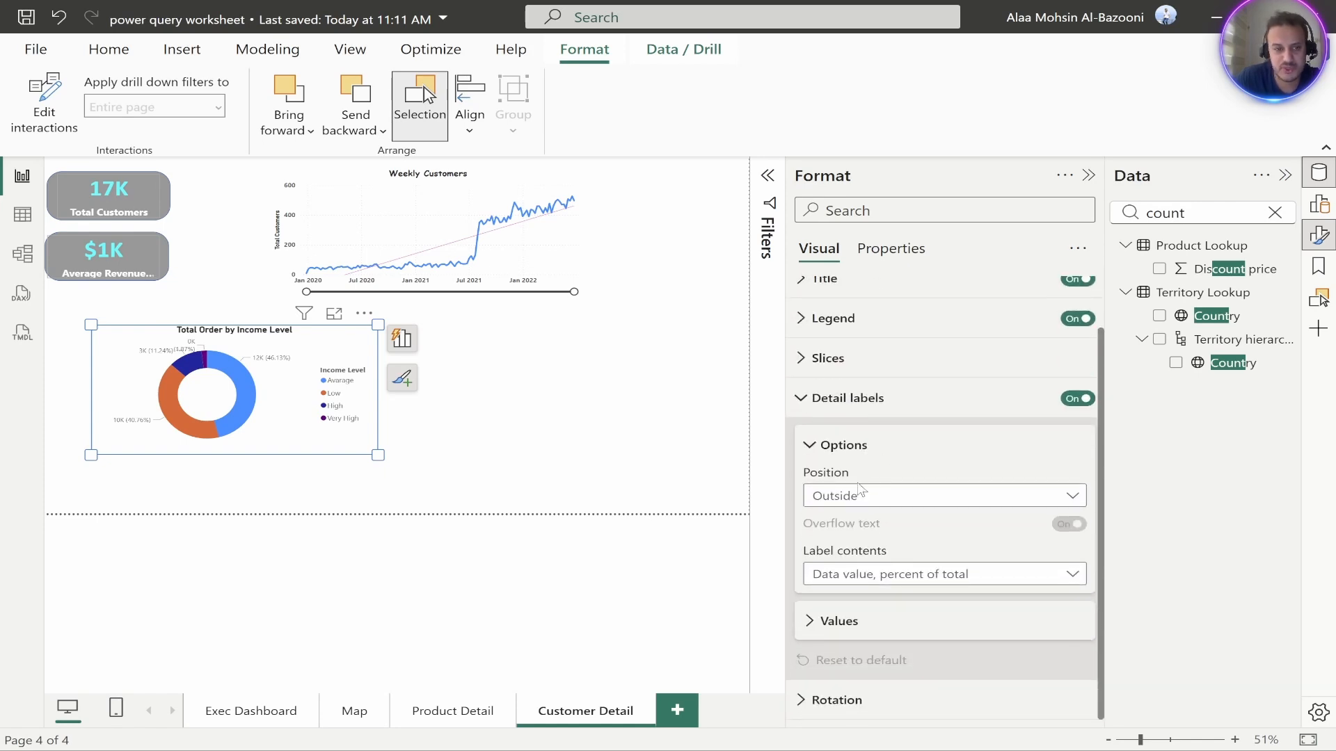
left_click(897, 497)
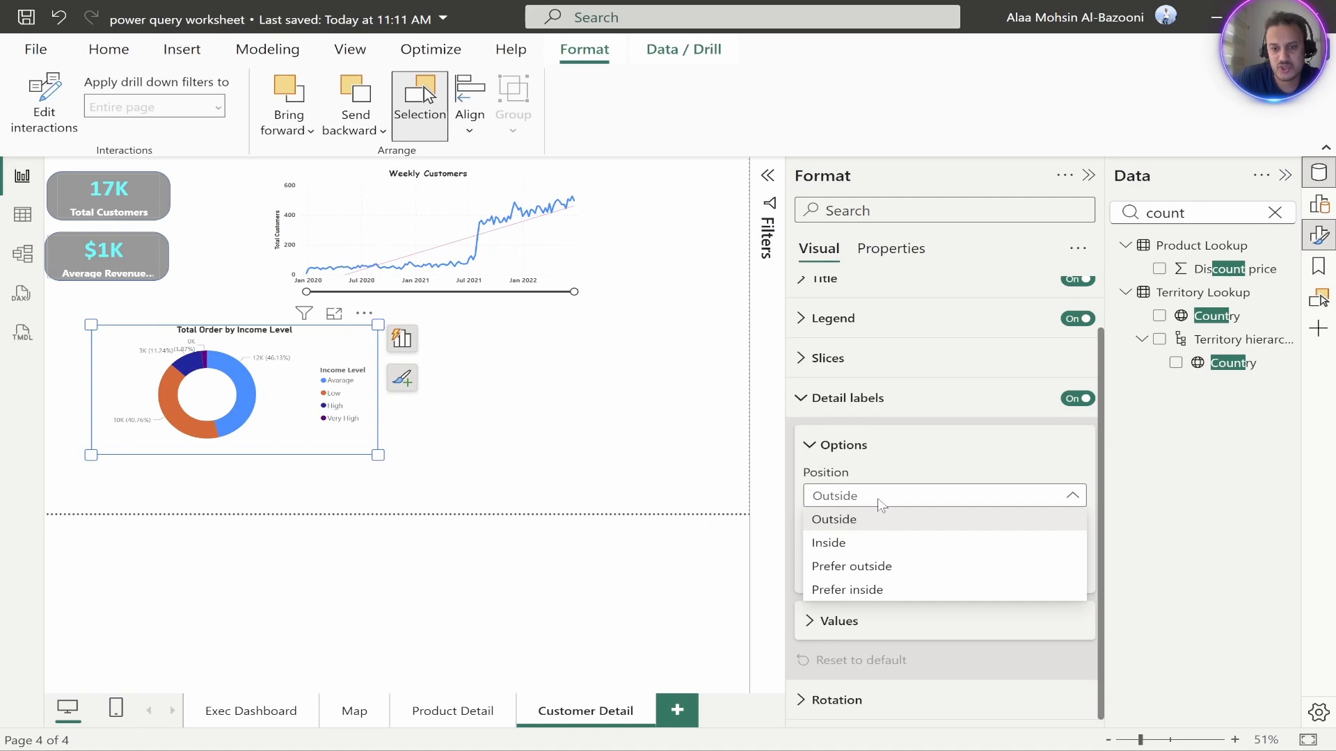
left_click(863, 568)
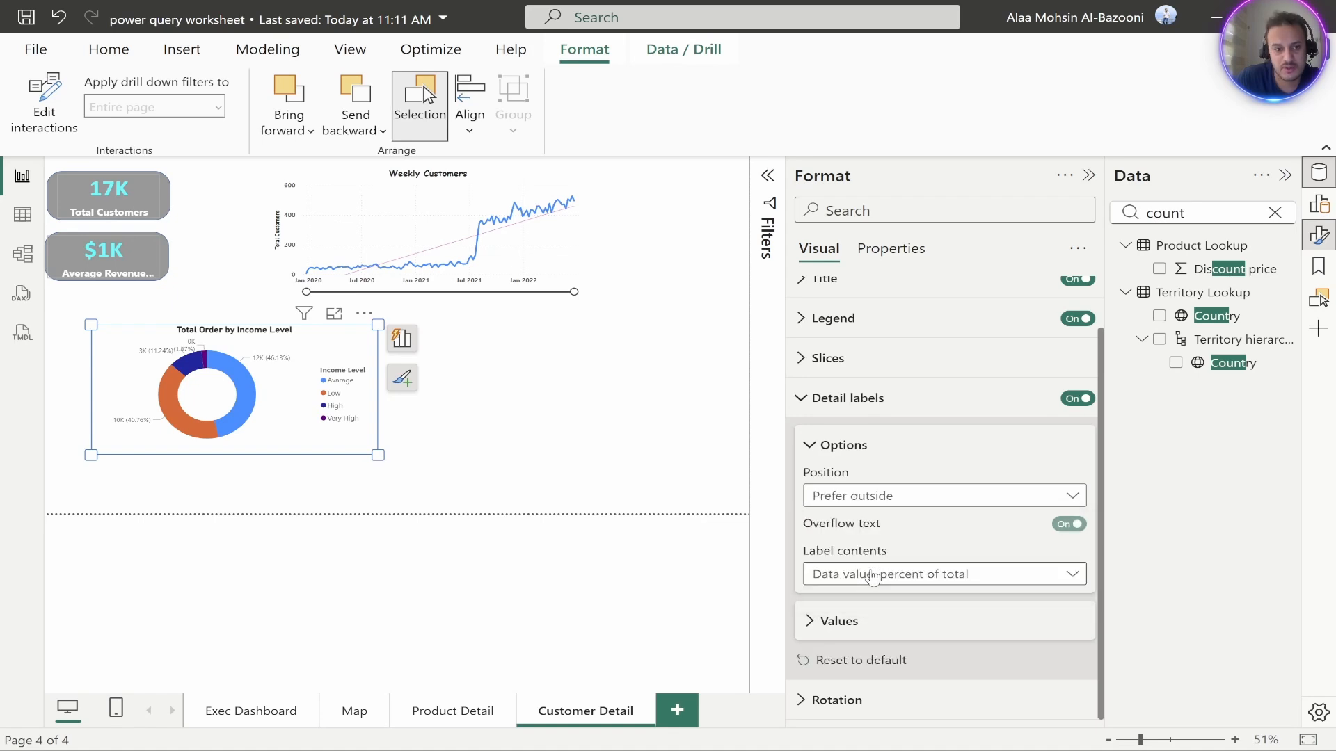
left_click(907, 502)
left_click(838, 541)
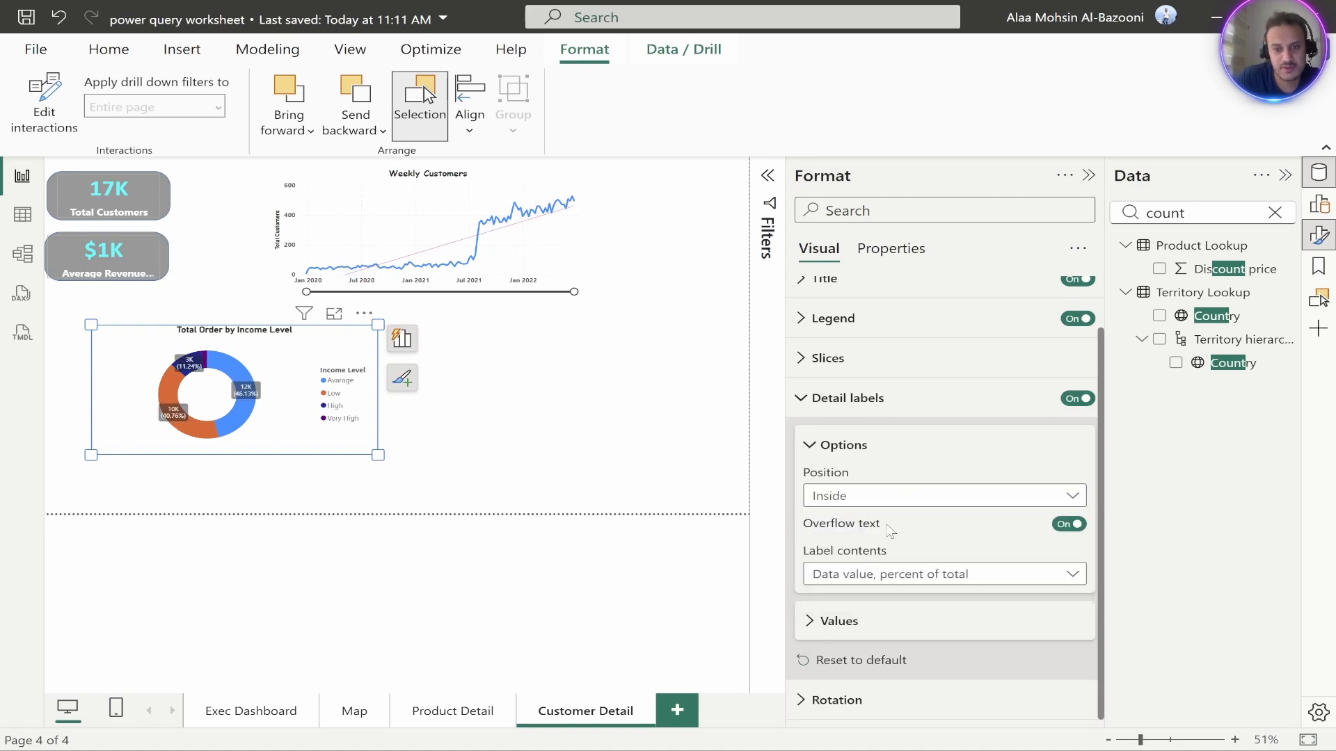
left_click(879, 498)
left_click(843, 523)
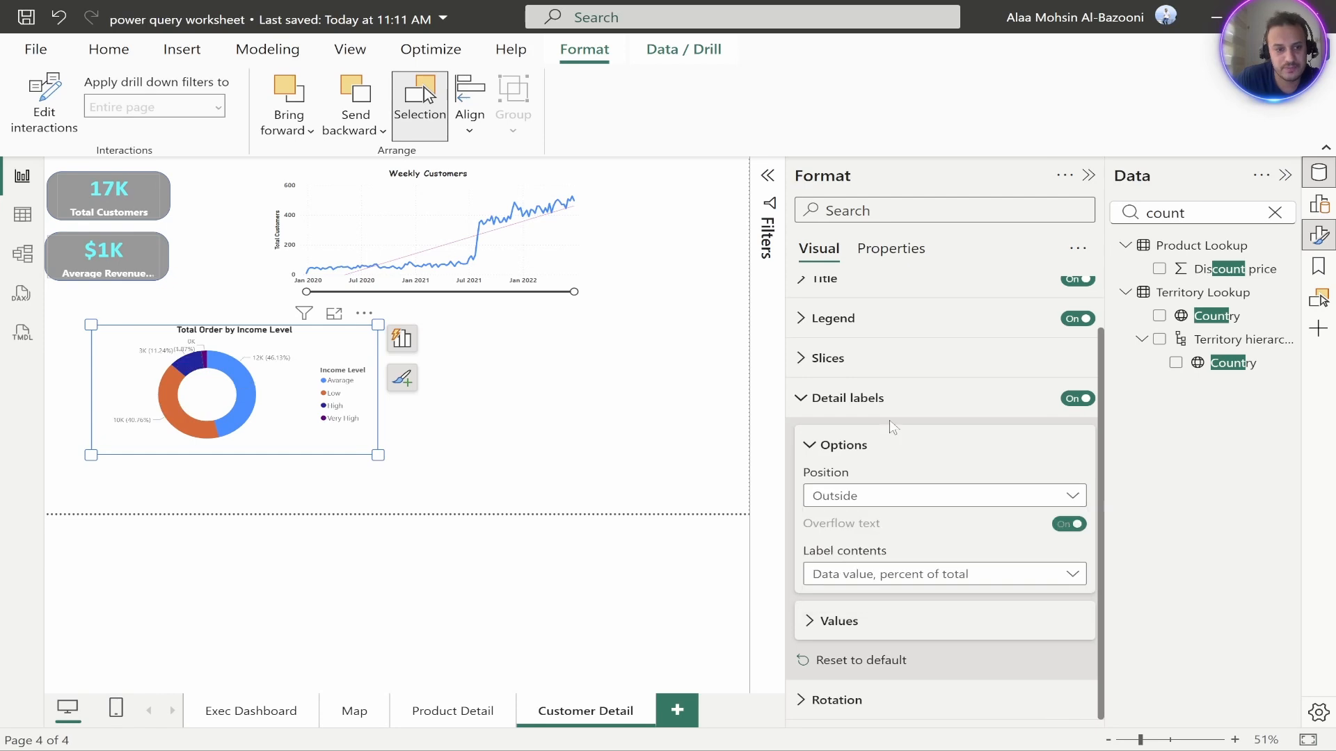
left_click(883, 399)
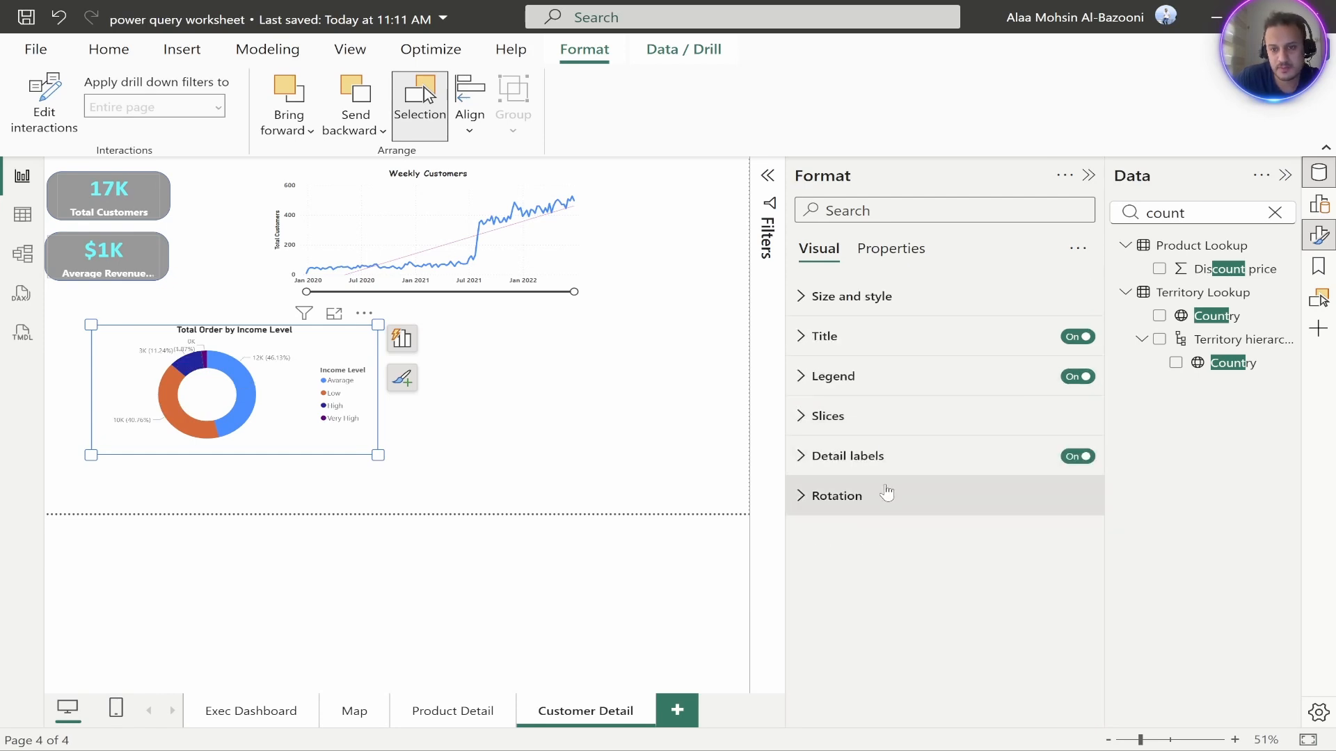
Set the colour of the donut chart's Avarage slice to a near-black theme shade
left_click(815, 420)
scroll(875, 511, "down", 1)
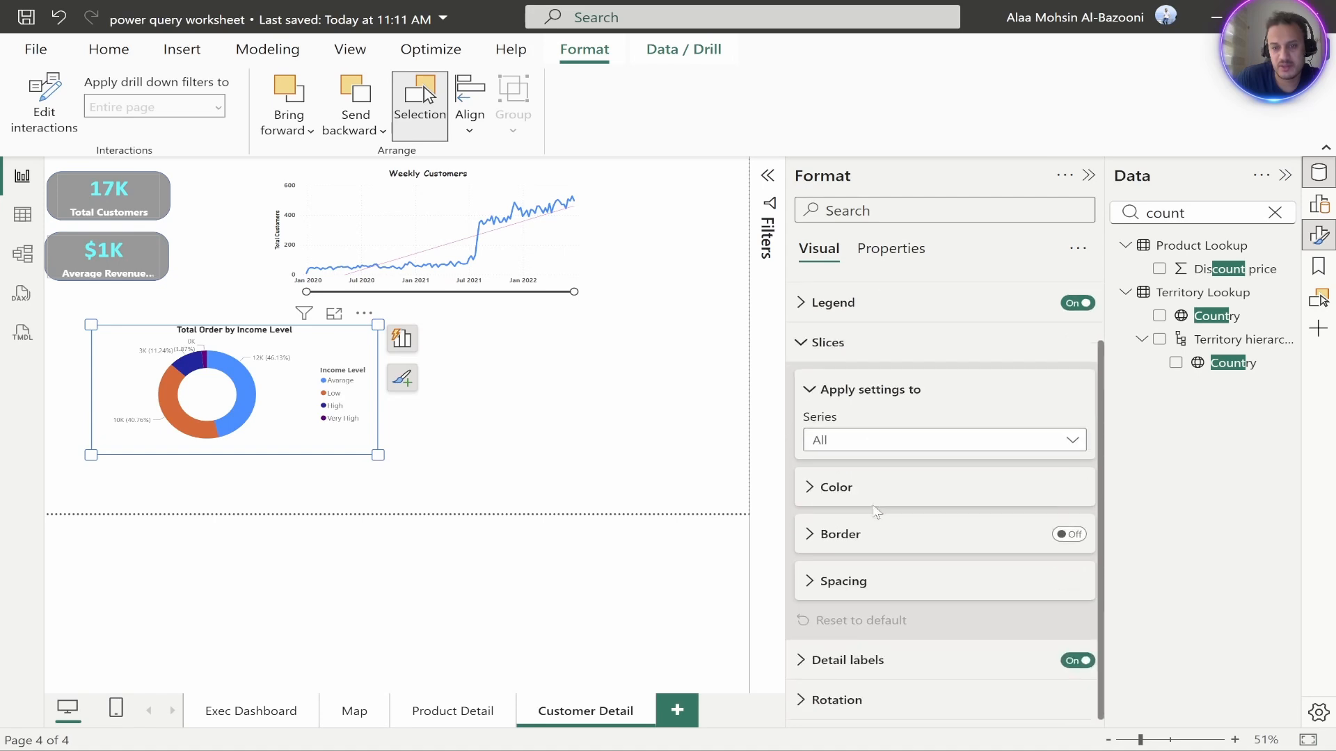
left_click(876, 441)
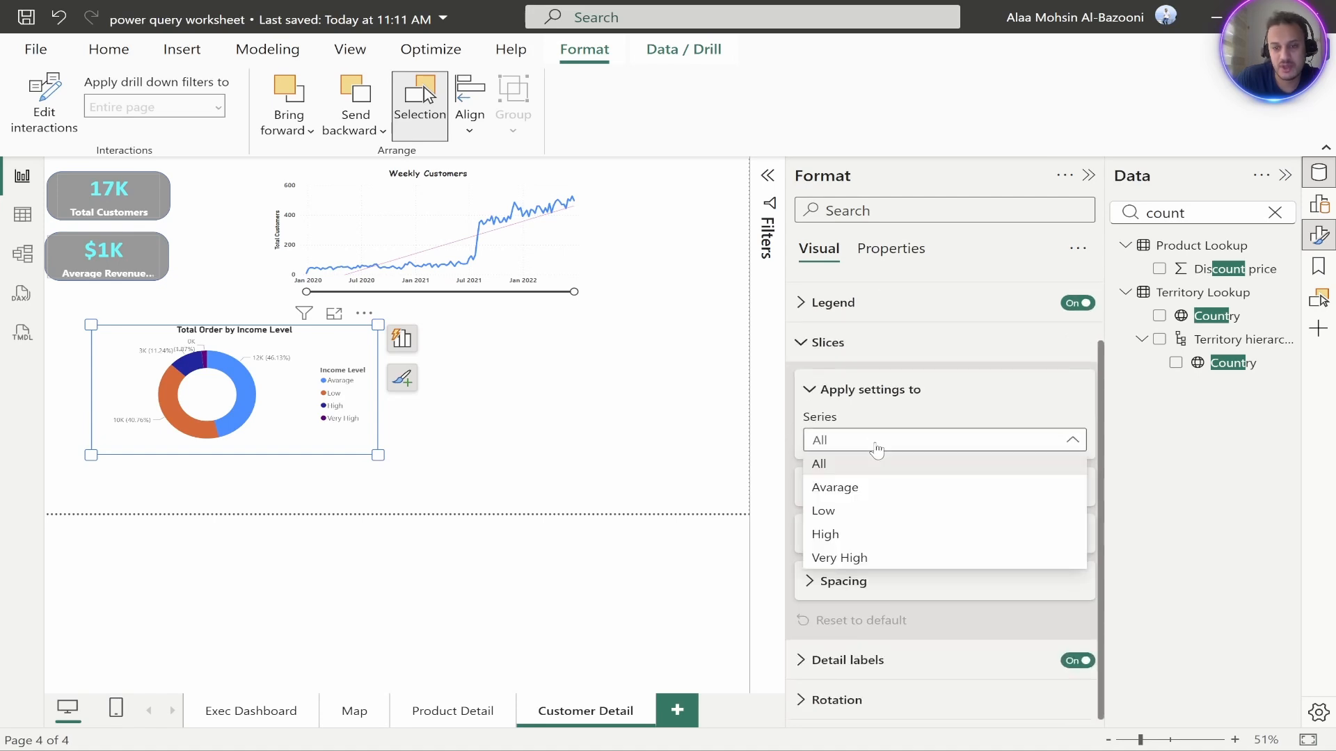
left_click(848, 495)
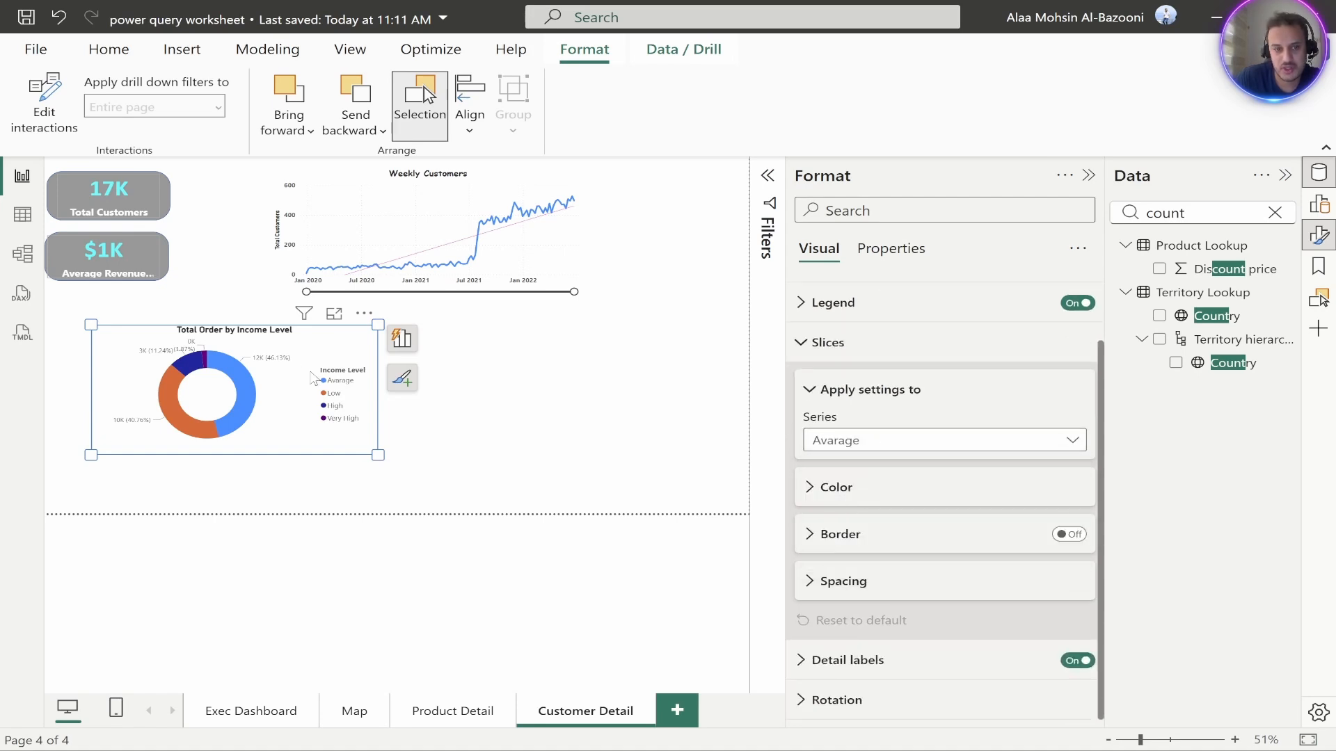
left_click(900, 502)
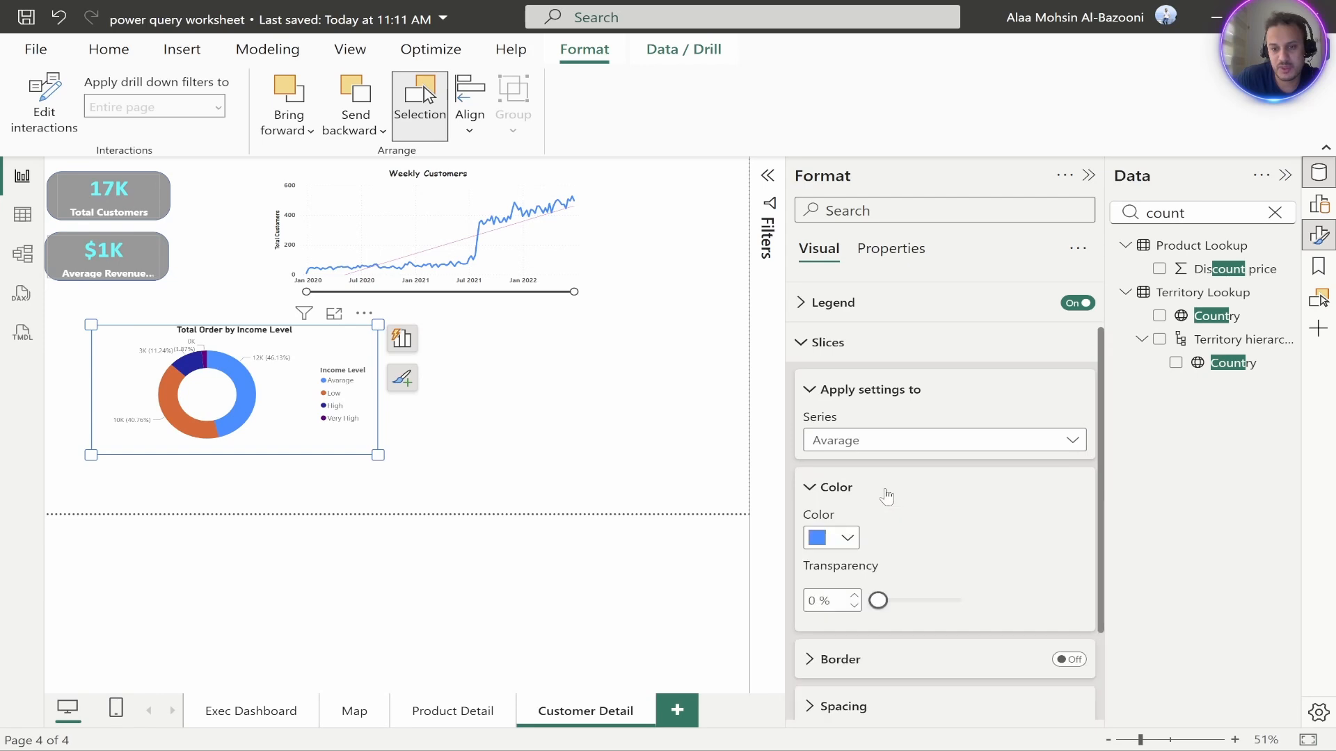
left_click(848, 537)
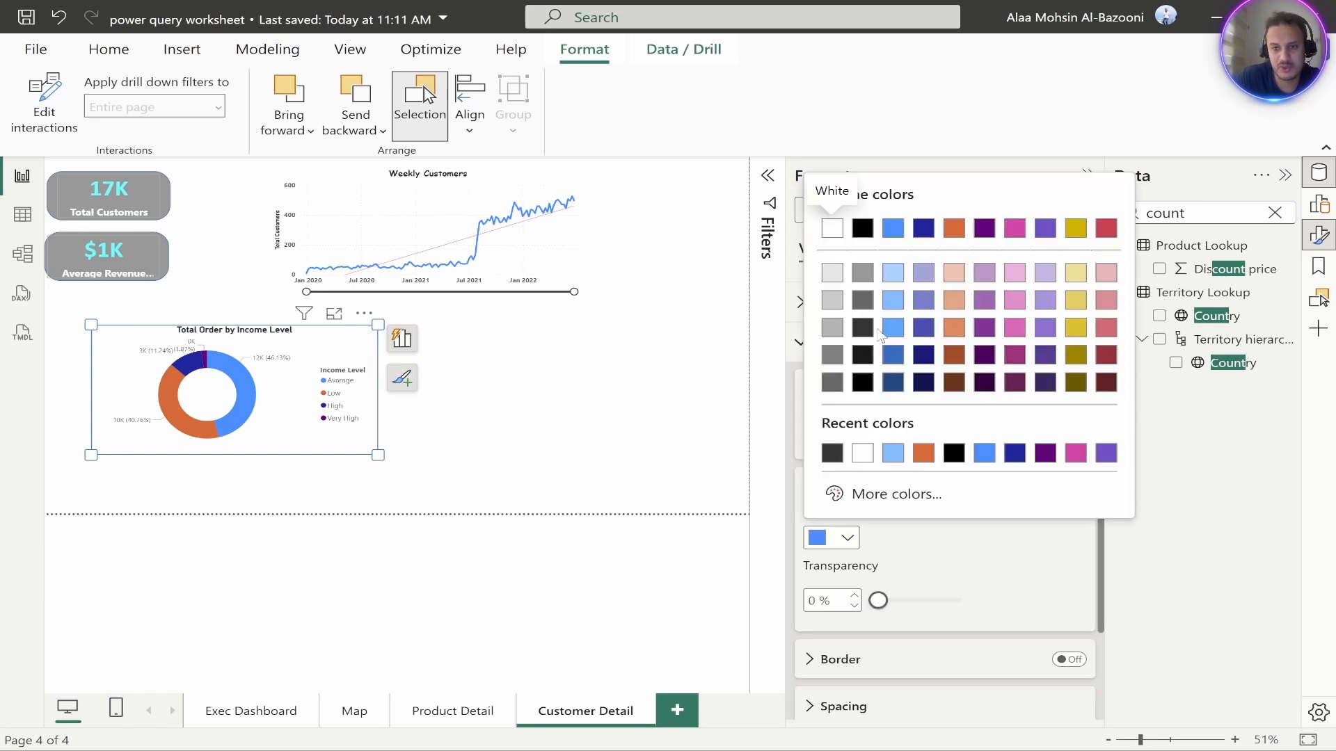
left_click(862, 355)
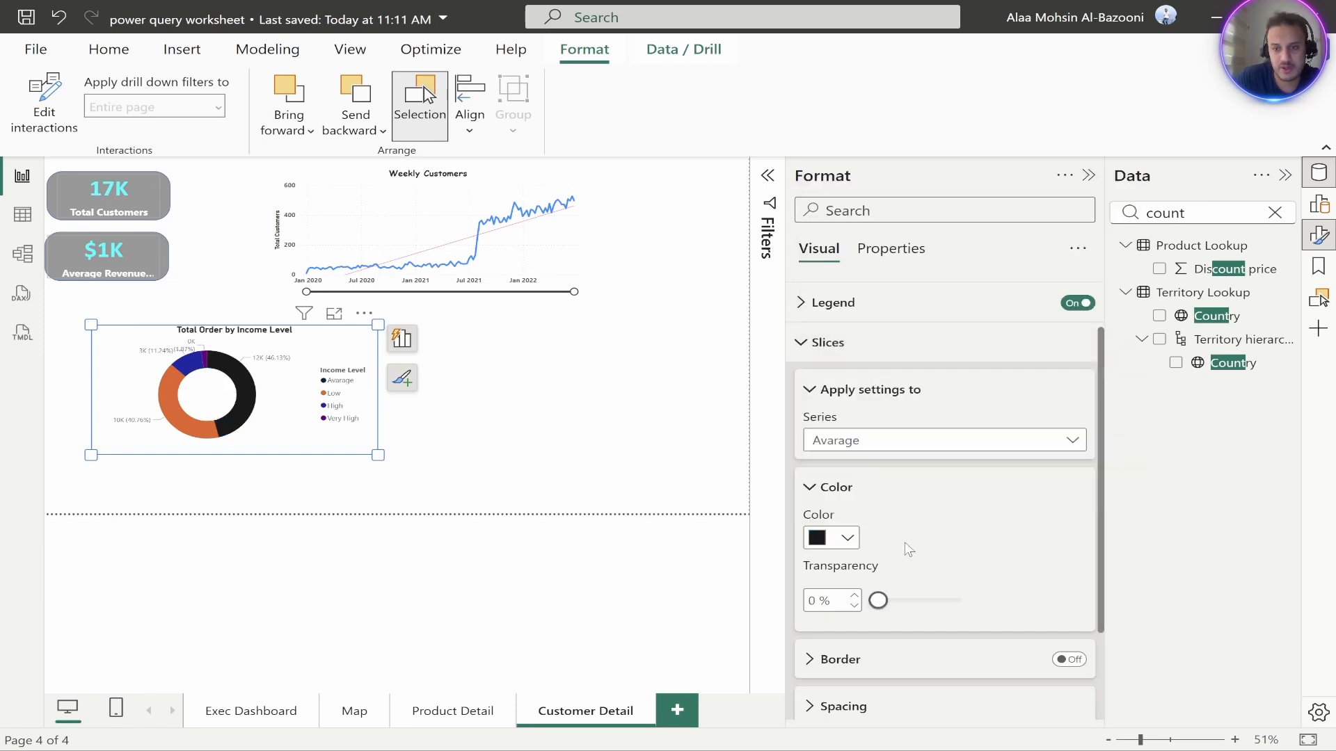
Give the donut chart's Low slice a custom bright red colour and collapse the slice options
scroll(917, 563, "down", 3)
scroll(890, 487, "up", 2)
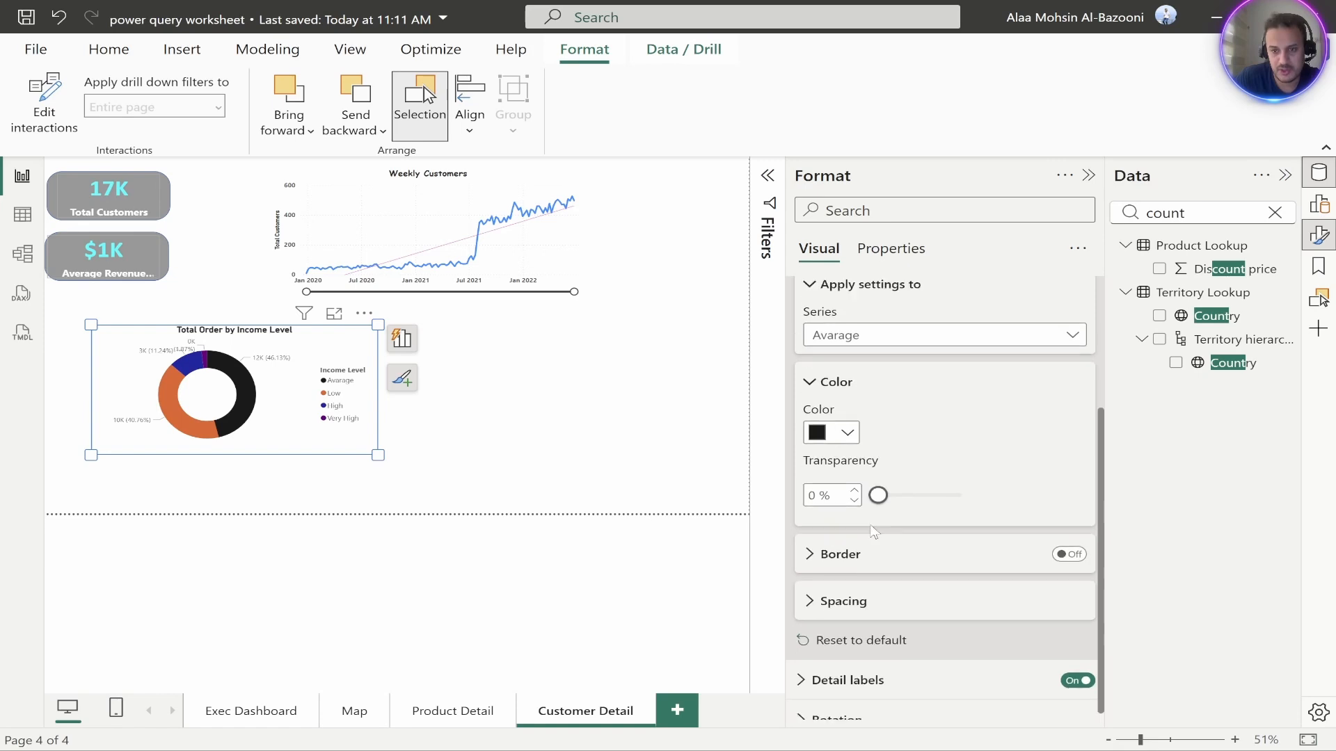
left_click(879, 419)
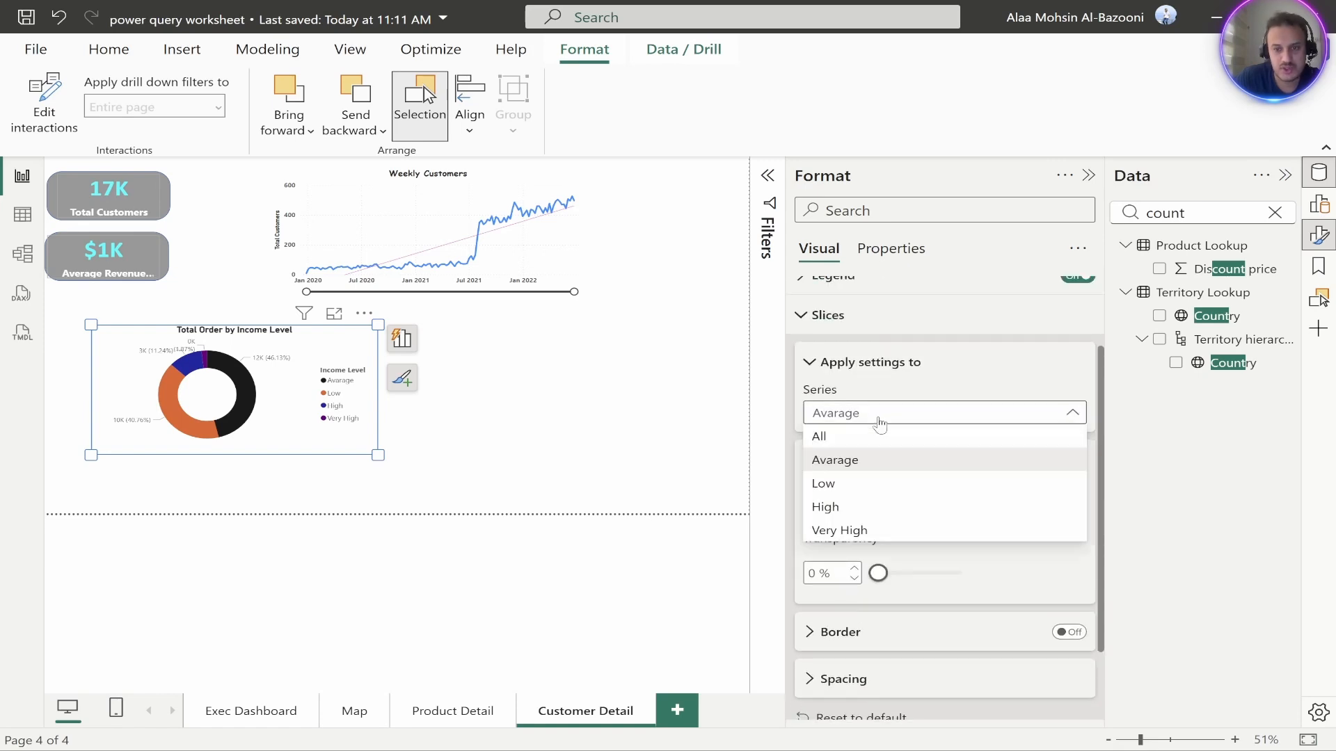
left_click(840, 485)
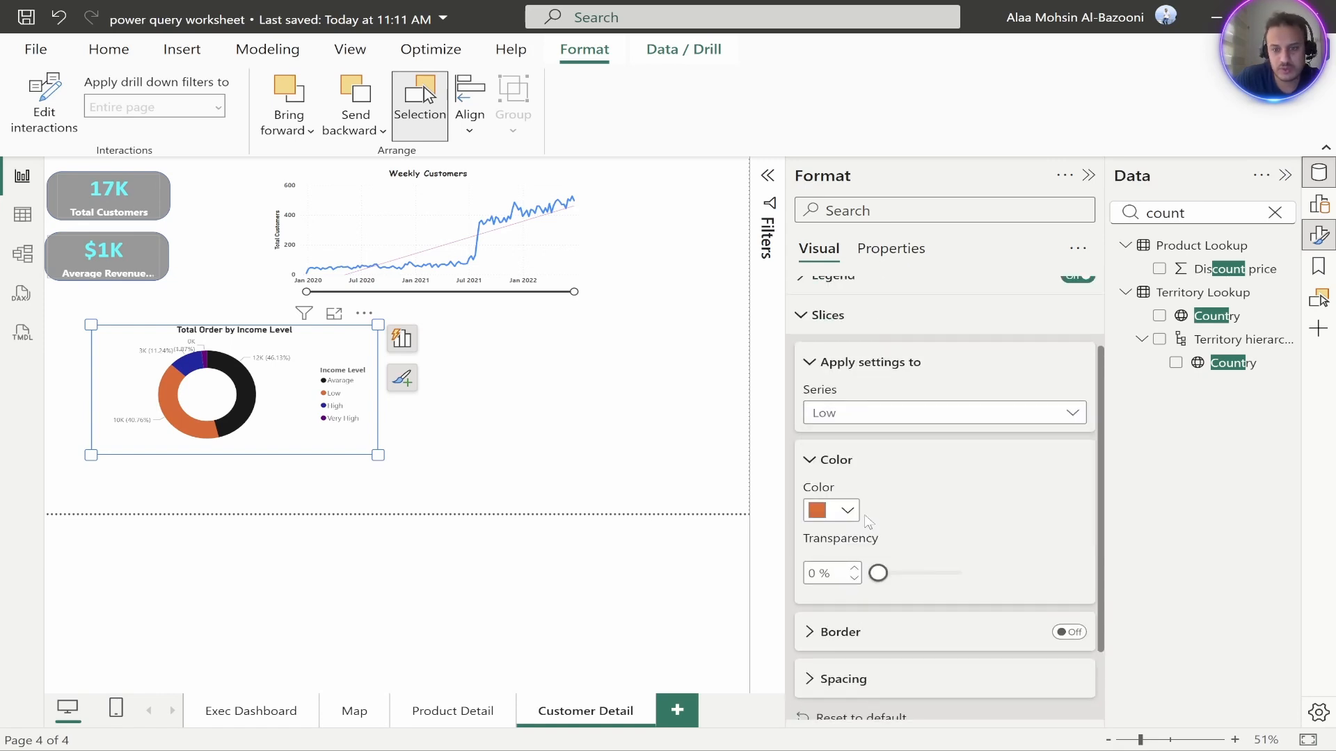
left_click(843, 511)
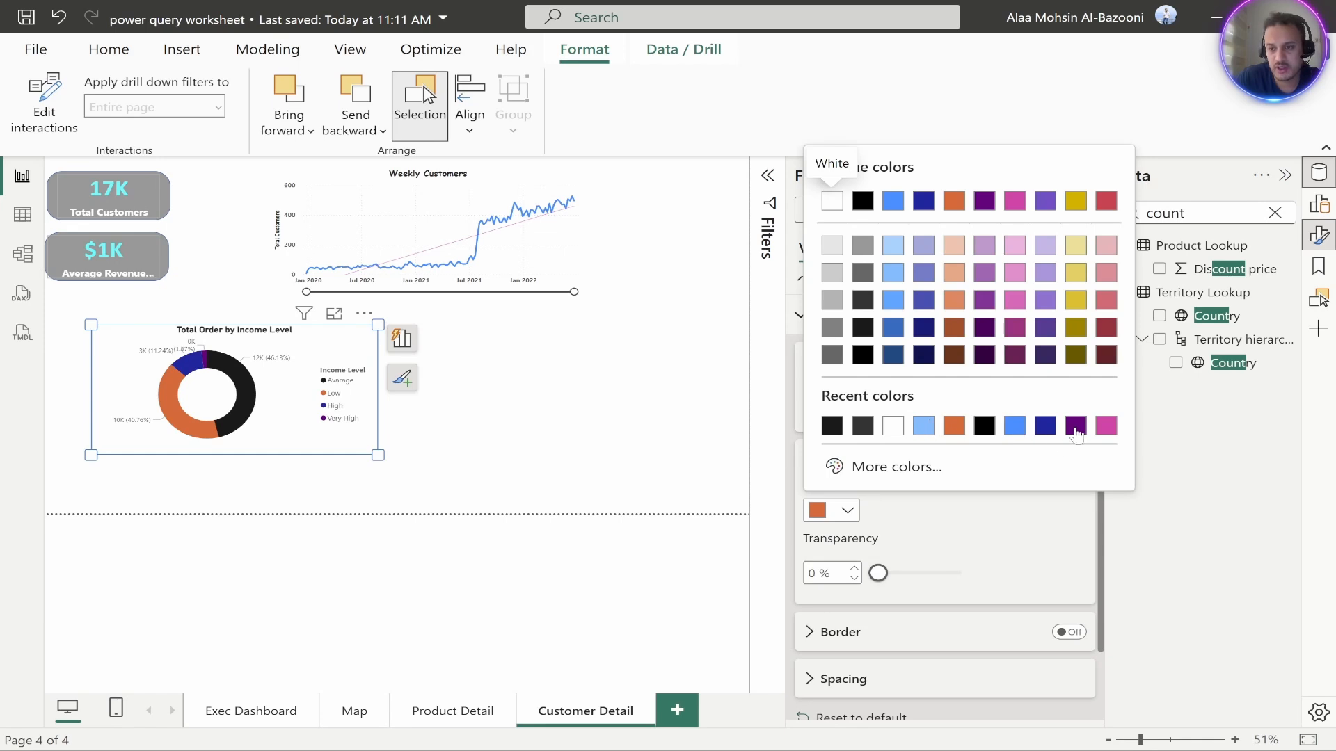
left_click(874, 475)
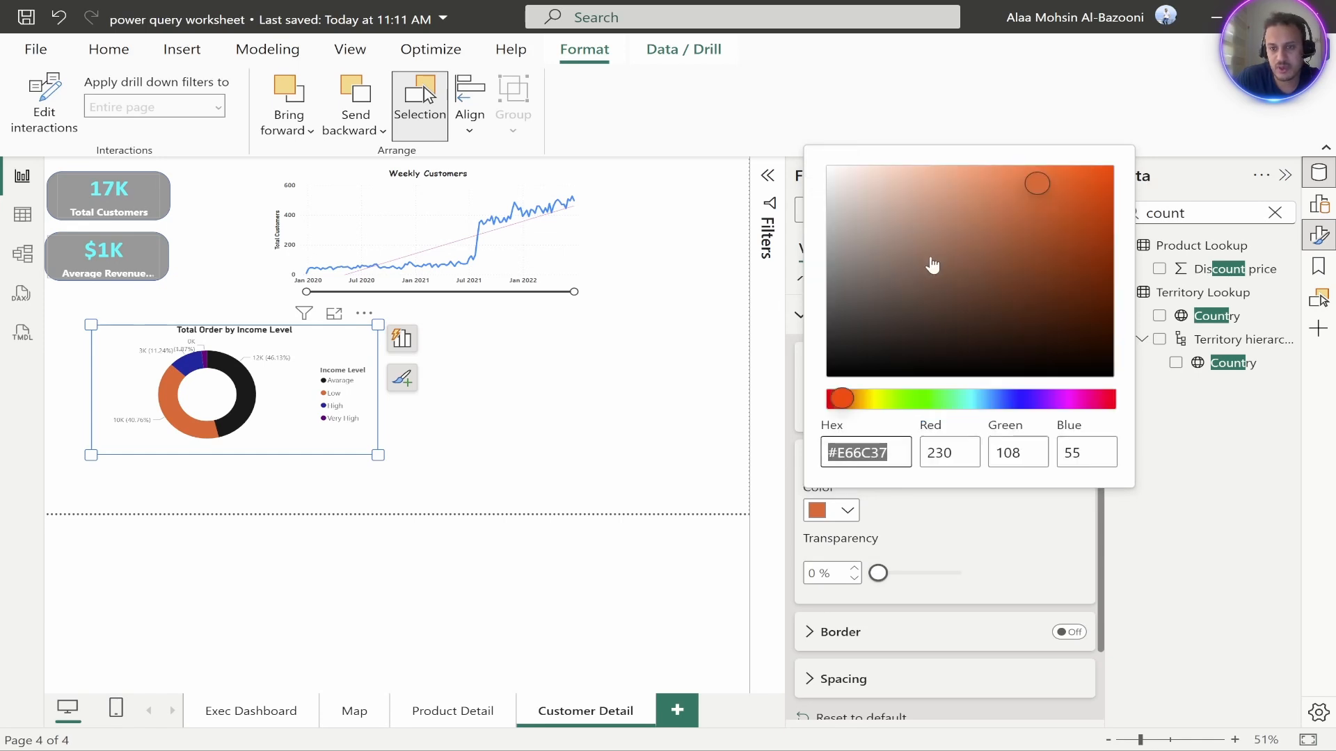
left_click_drag(842, 398, 832, 399)
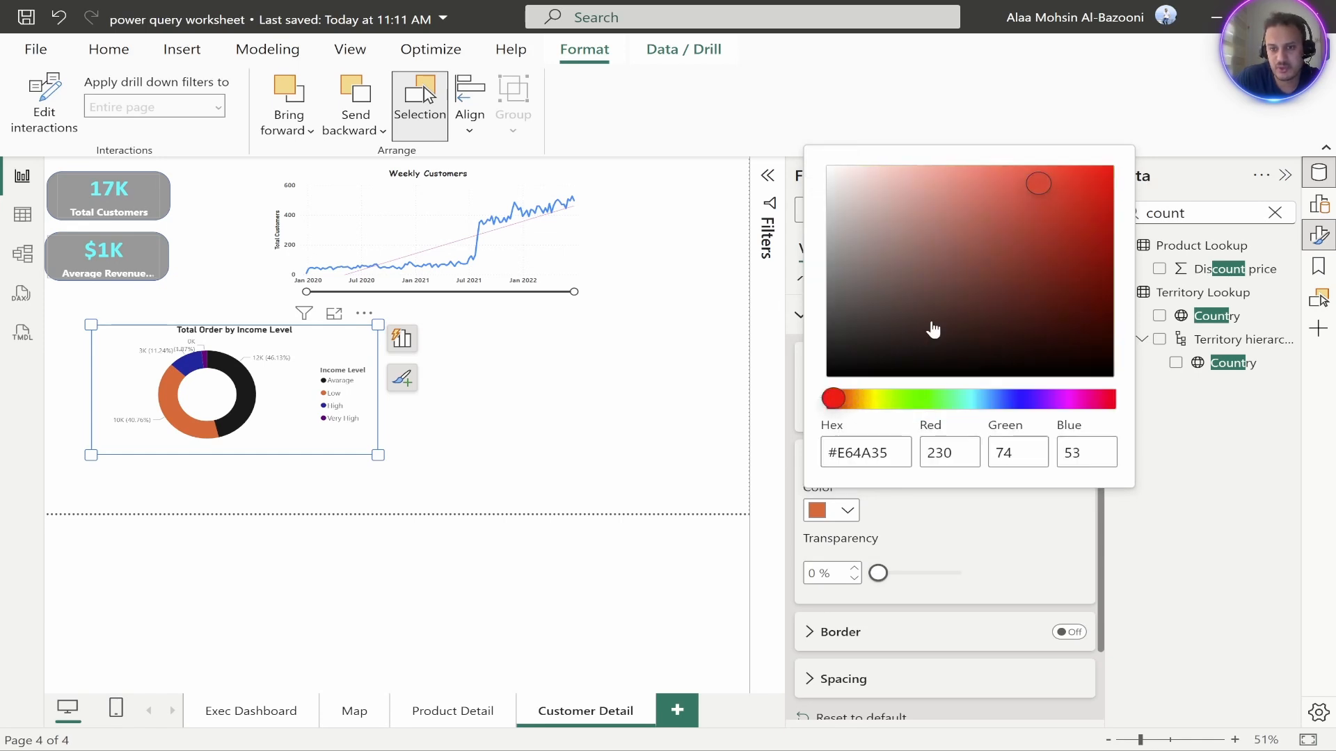
left_click_drag(1064, 203, 1095, 176)
left_click(955, 551)
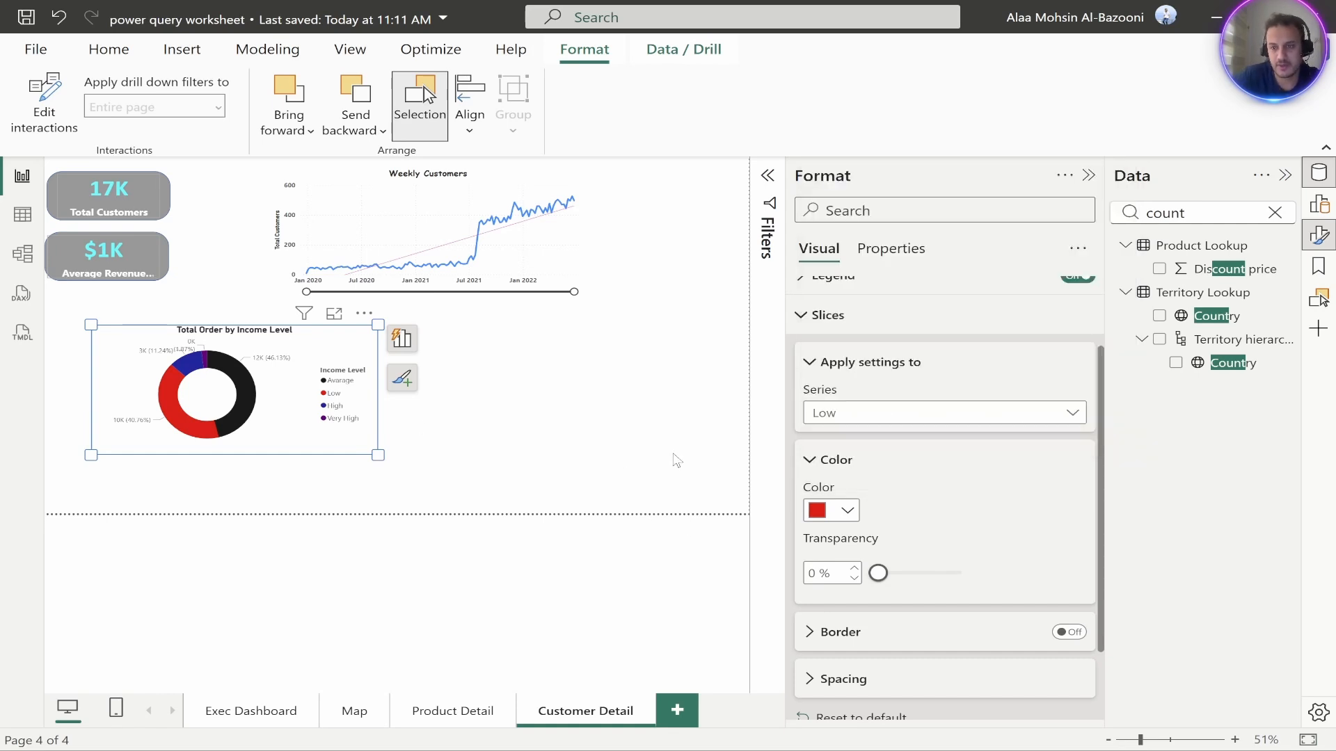
left_click(826, 317)
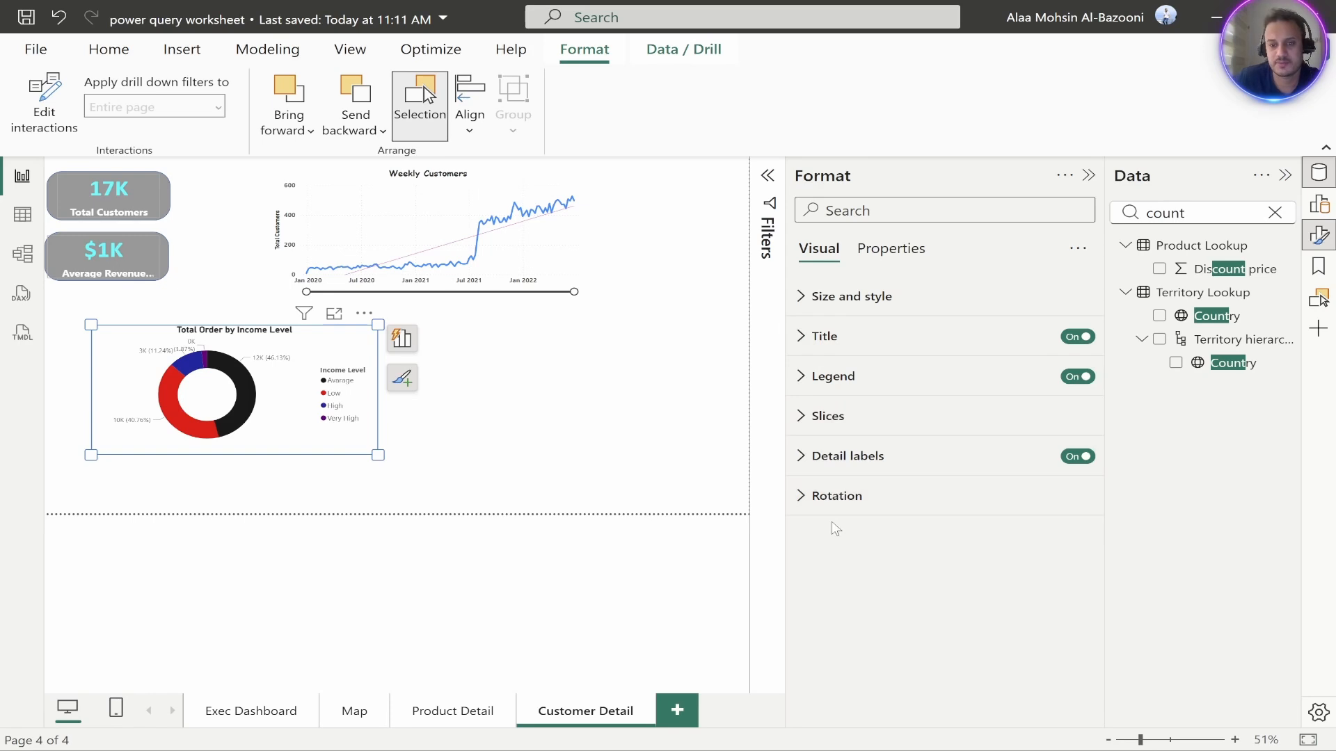
Cross-filter the page by the donut chart's Avarage slice and by its Low slice to check the other visuals
left_click(496, 440)
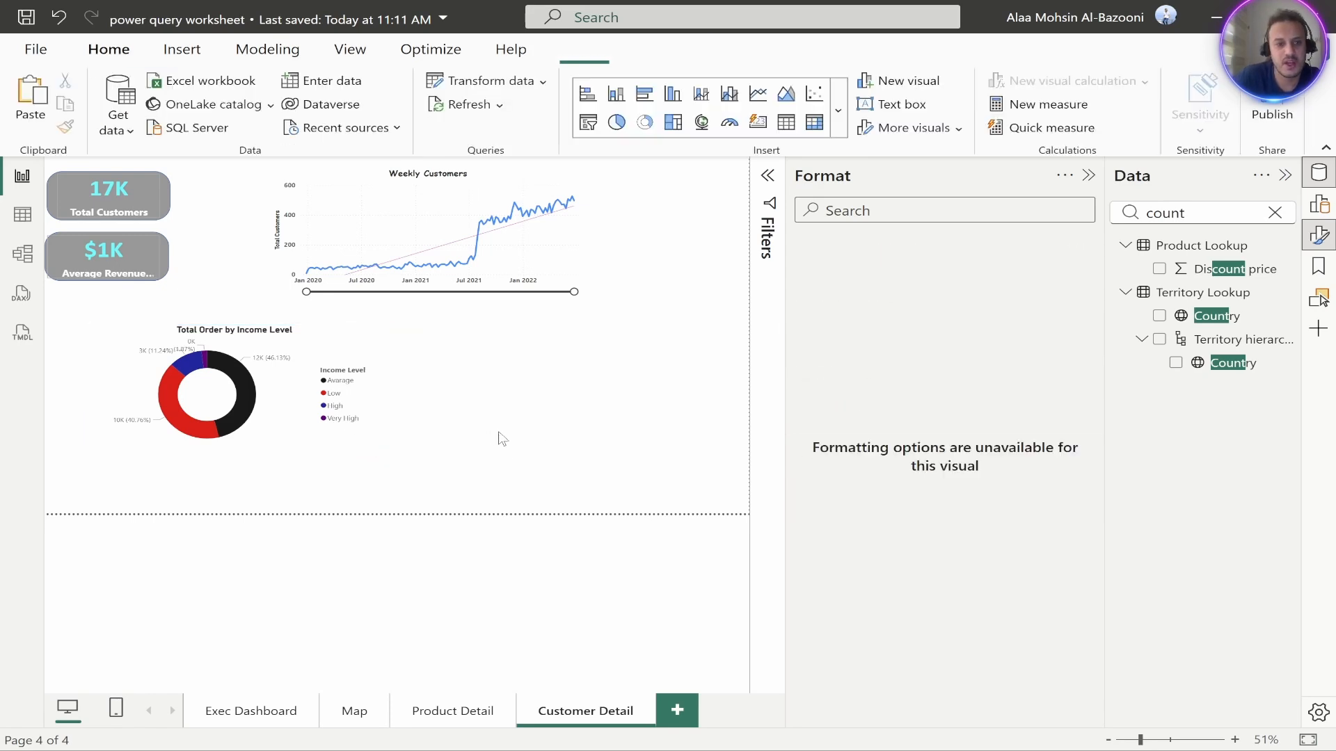
left_click(248, 389)
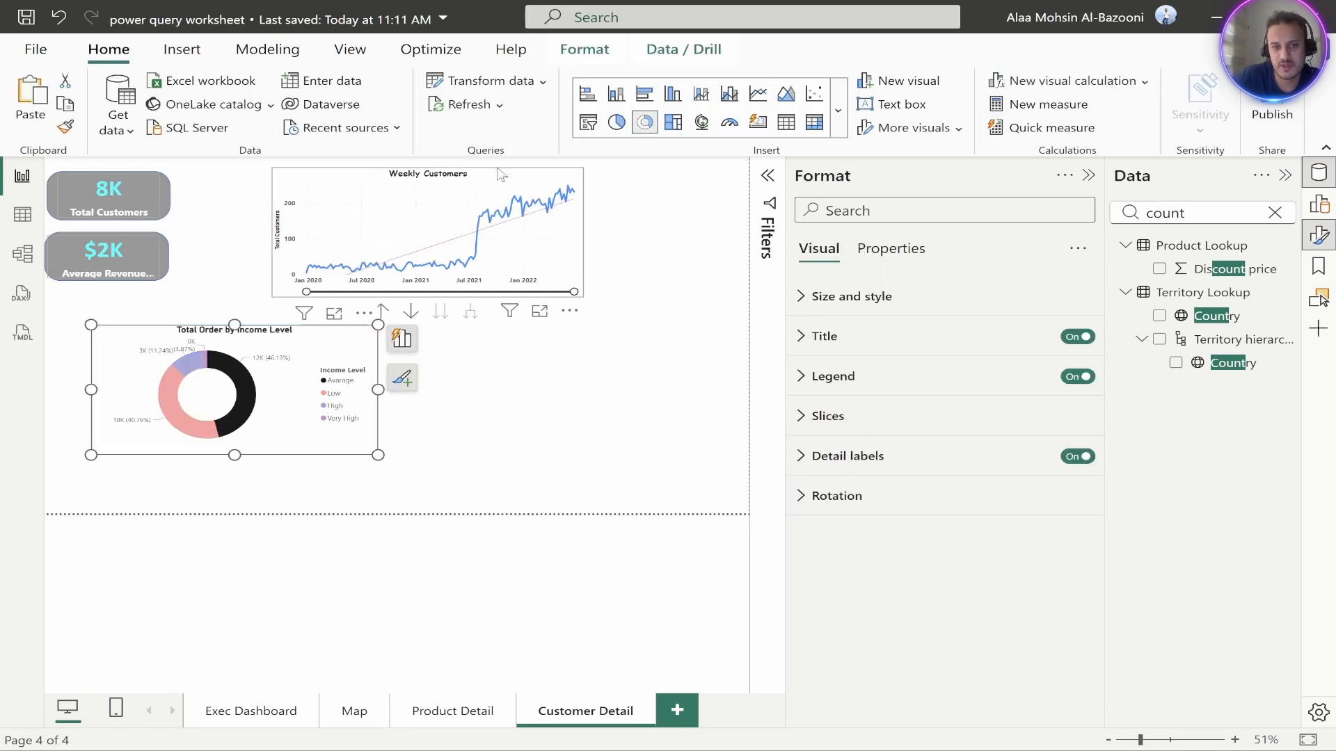
left_click(174, 412)
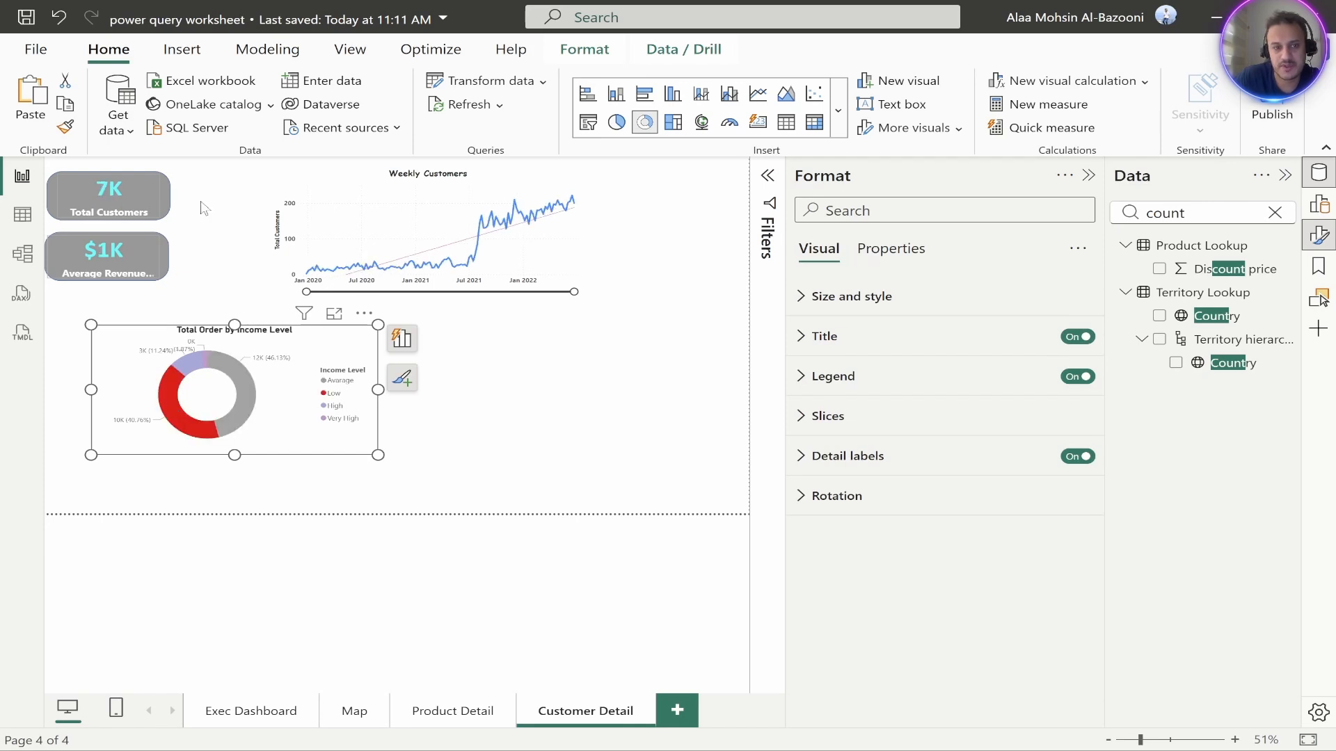
Move the donut chart slightly up and to the left, and narrow it to about 0.7 times its width, keeping its height
mouse_move(287, 378)
left_mouse_down()
mouse_move(250, 354)
mouse_move(265, 366)
left_mouse_up()
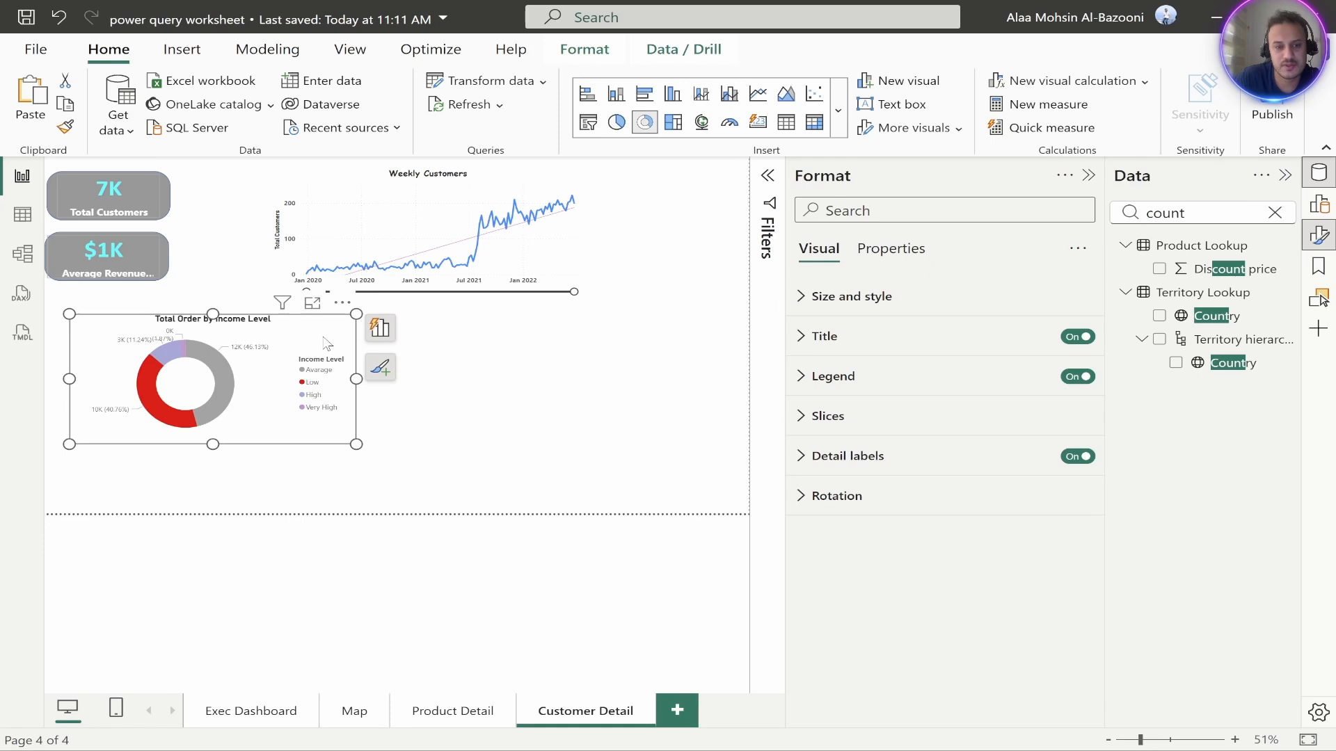
left_click(327, 343)
left_click_drag(356, 379, 286, 385)
left_click(276, 385)
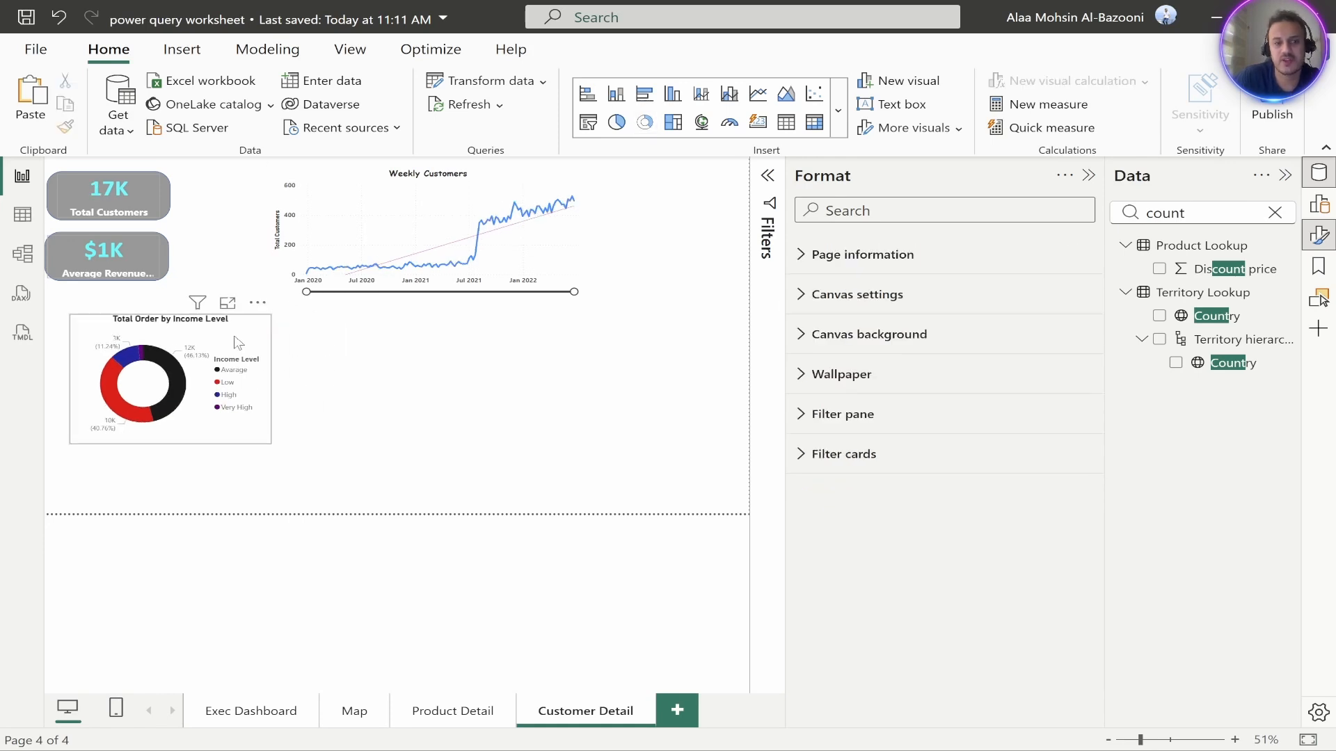
left_click(238, 343)
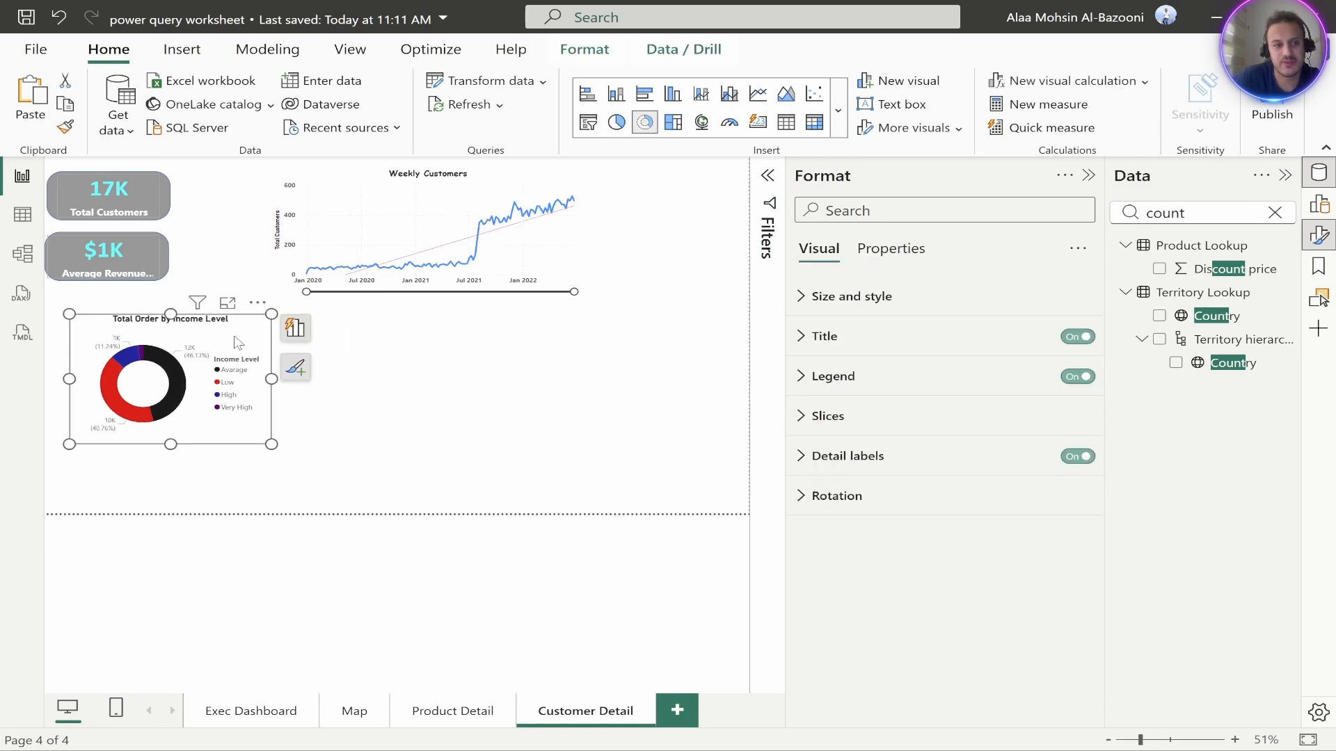
Duplicate the Total Order by Income Level donut chart and place the copy beside the original, below the Weekly Customers chart
left_click(386, 375)
key("ctrl+v")
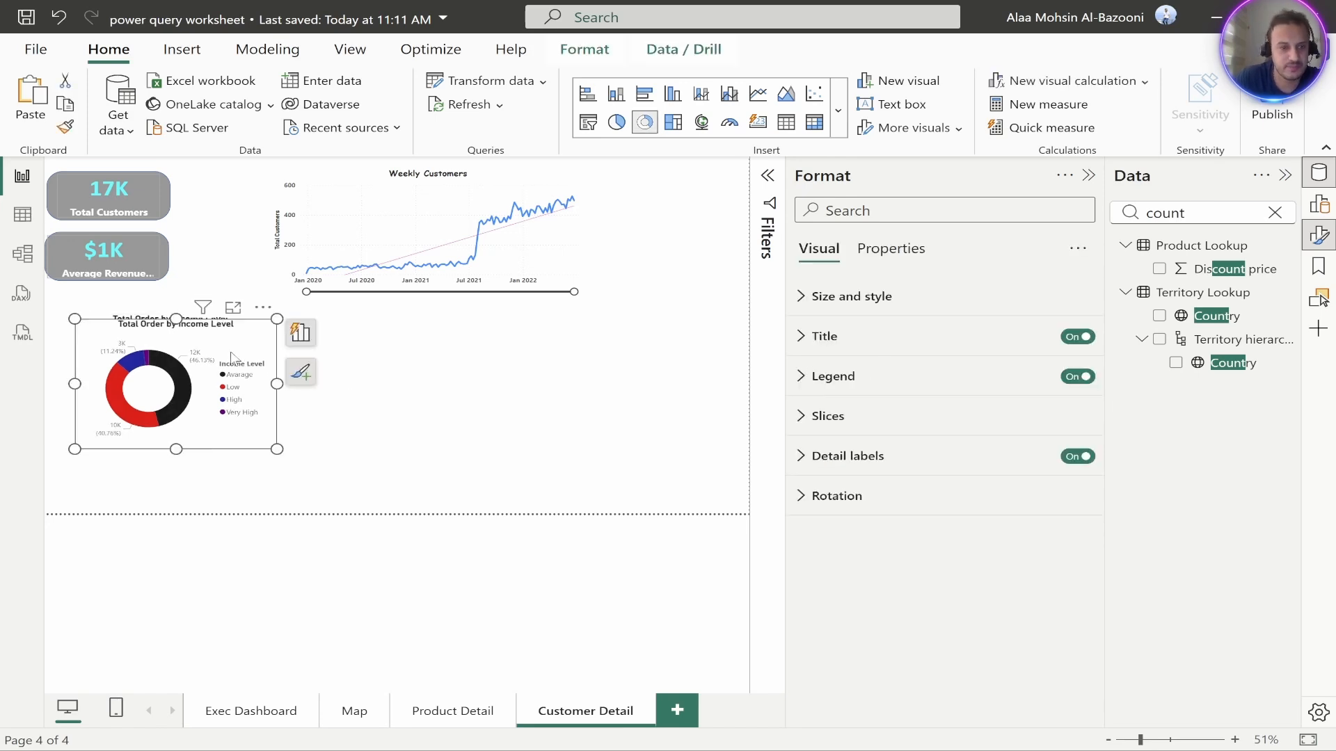
left_click_drag(232, 357, 459, 357)
Replace Income Level with Occupation from Customer Lookup as the legend field of the copied donut chart
left_click(521, 336)
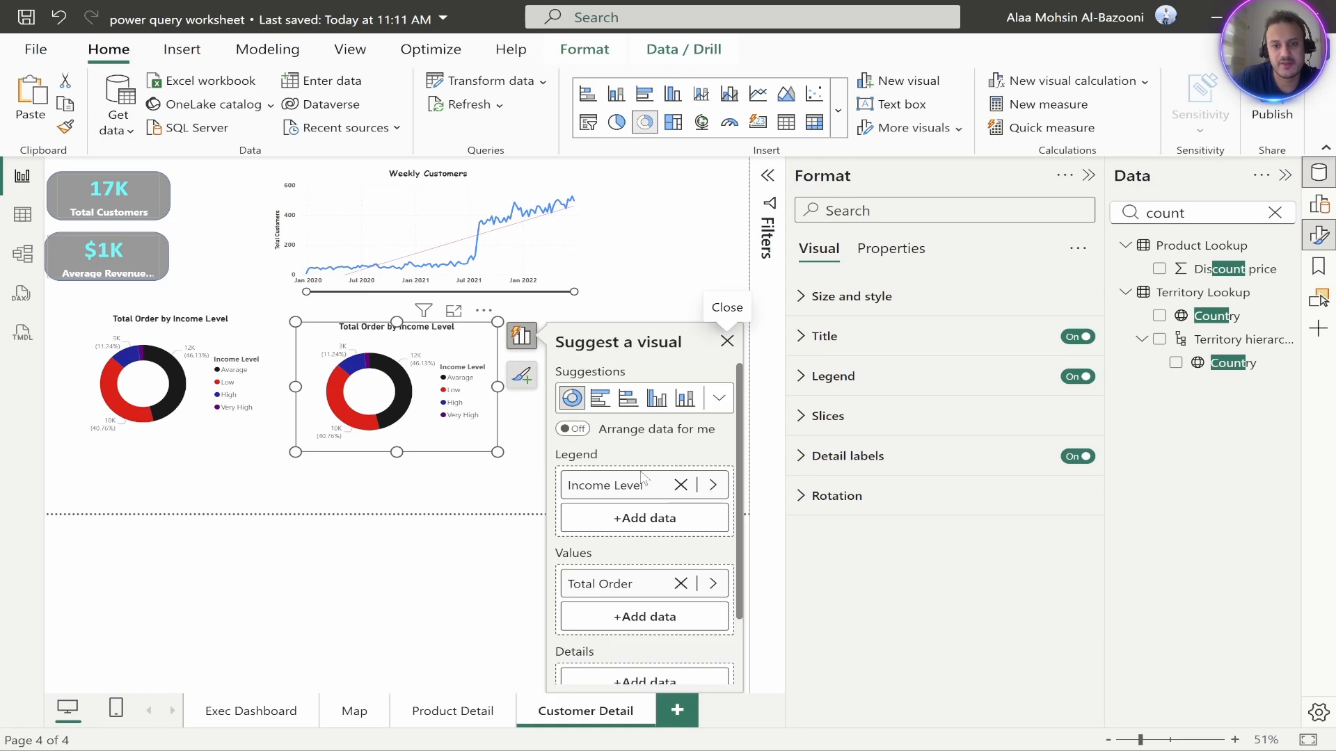
left_click(680, 484)
left_click(637, 487)
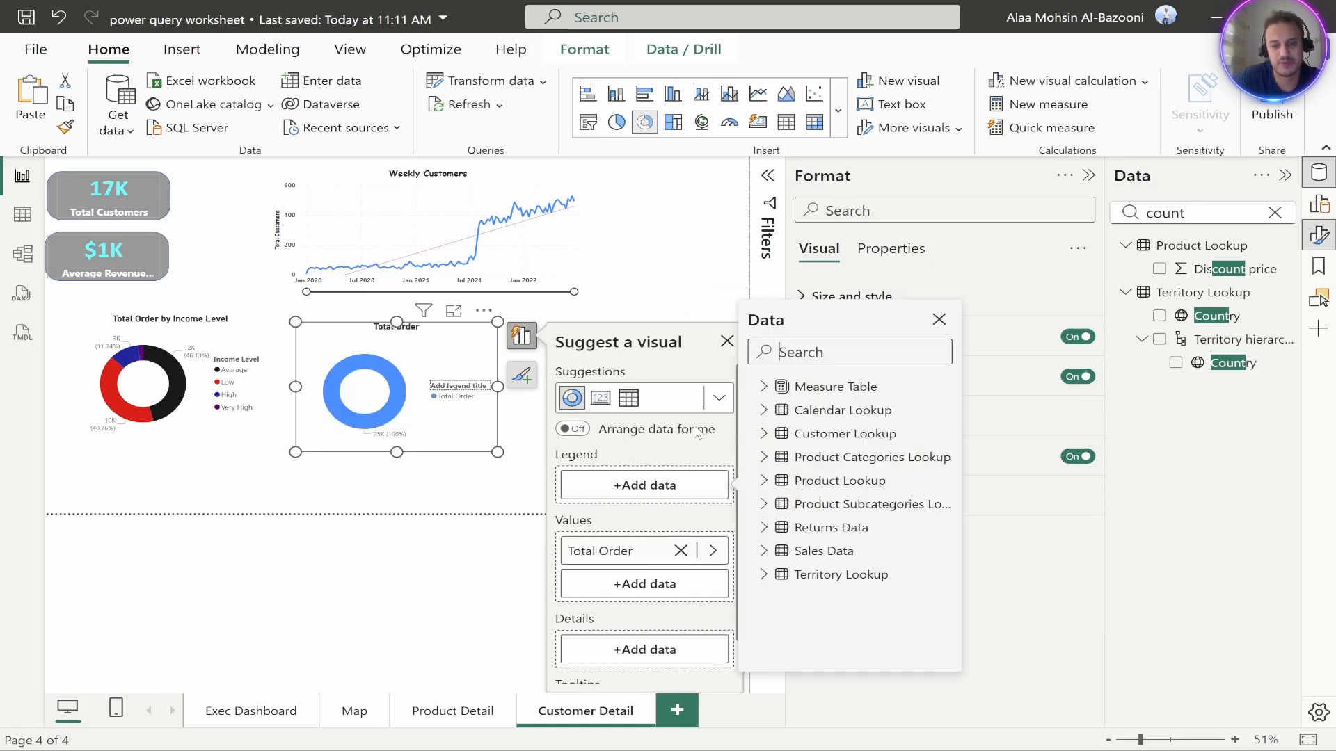
type("occu")
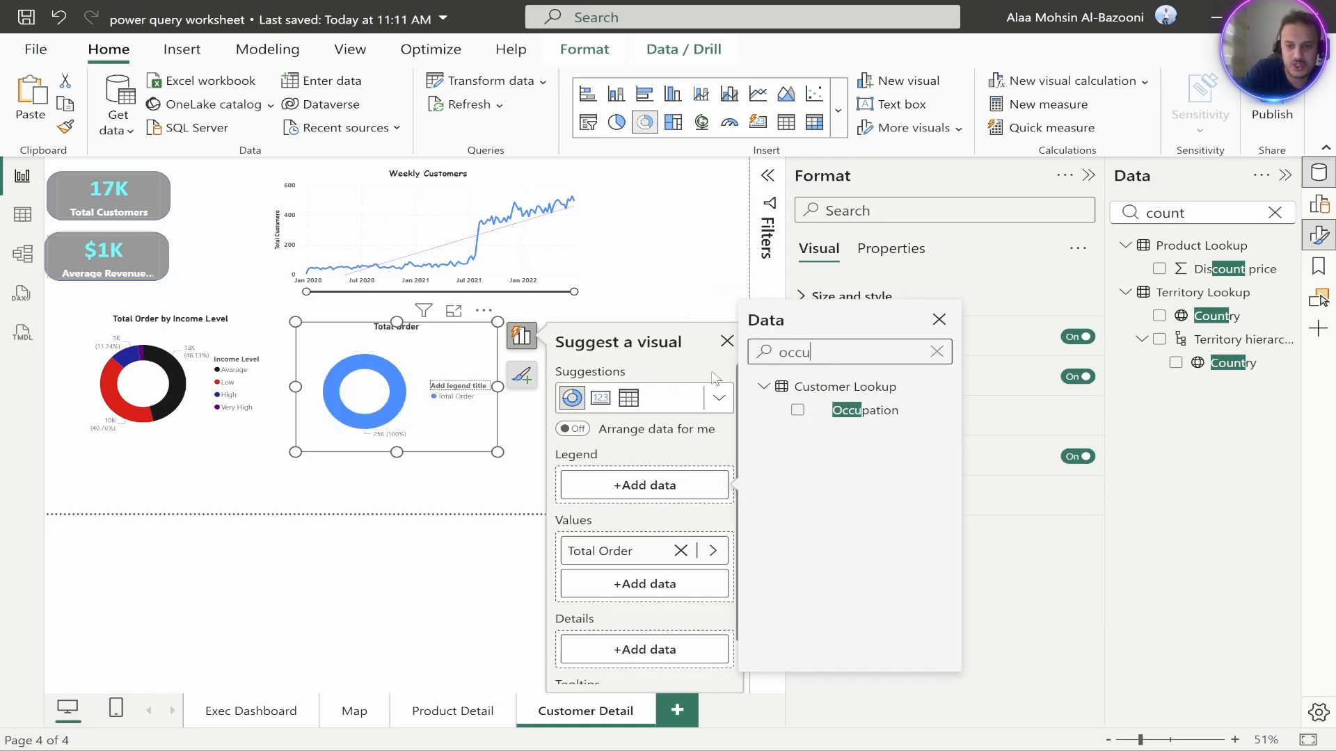
left_click(797, 409)
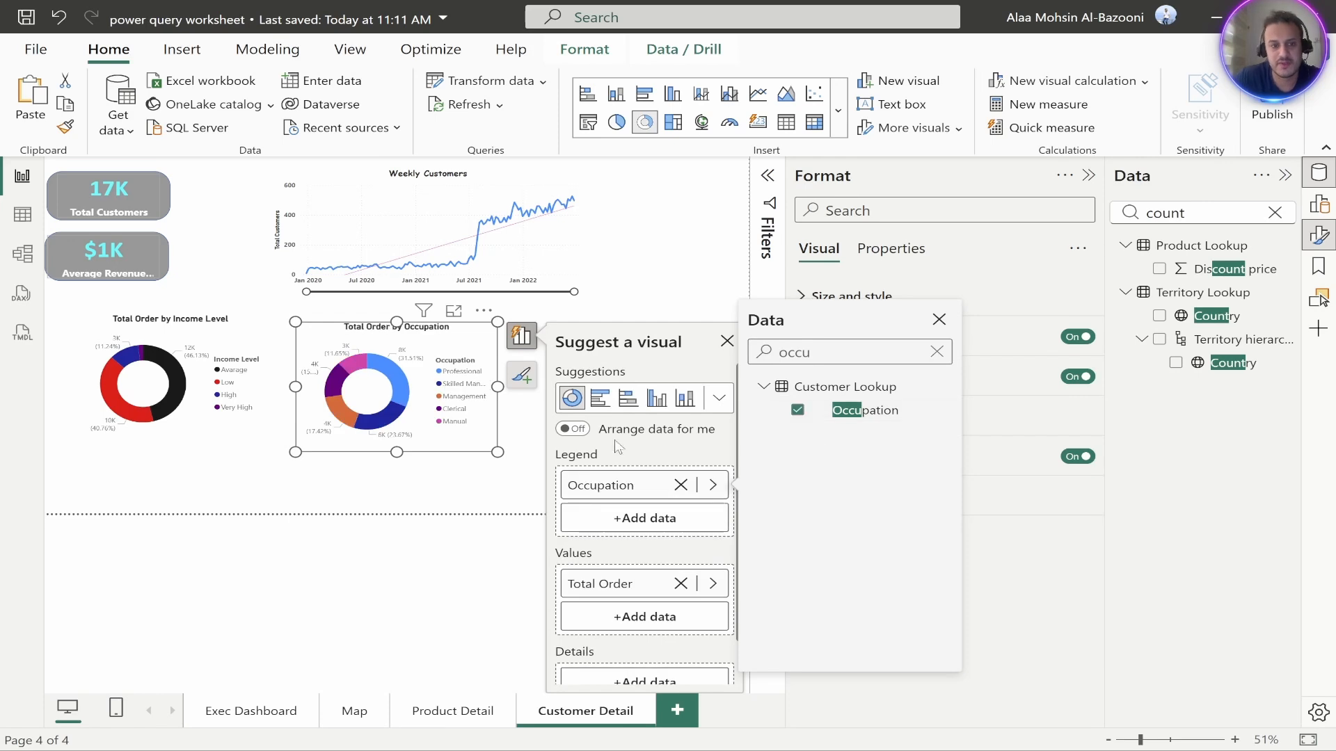
left_click(451, 485)
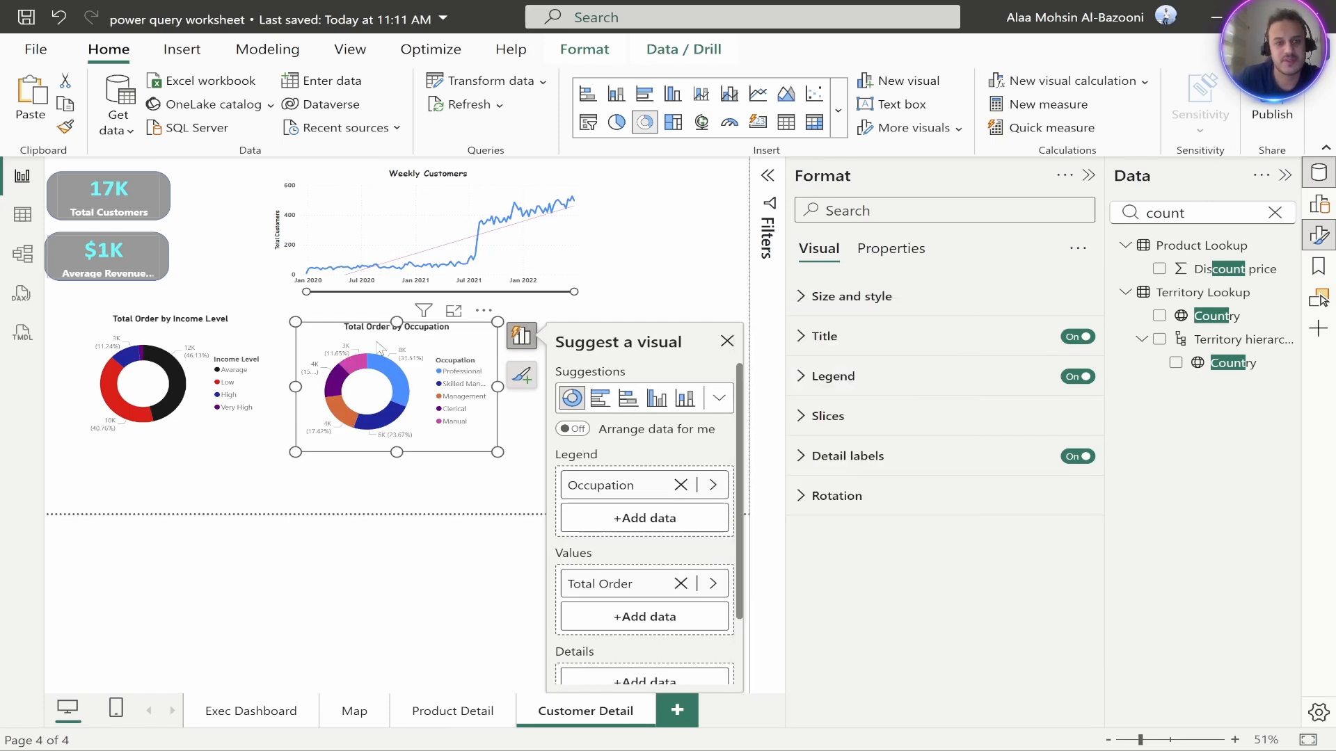
Review the title settings of the Total Order by Occupation donut chart and deselect the chart
left_click(459, 343)
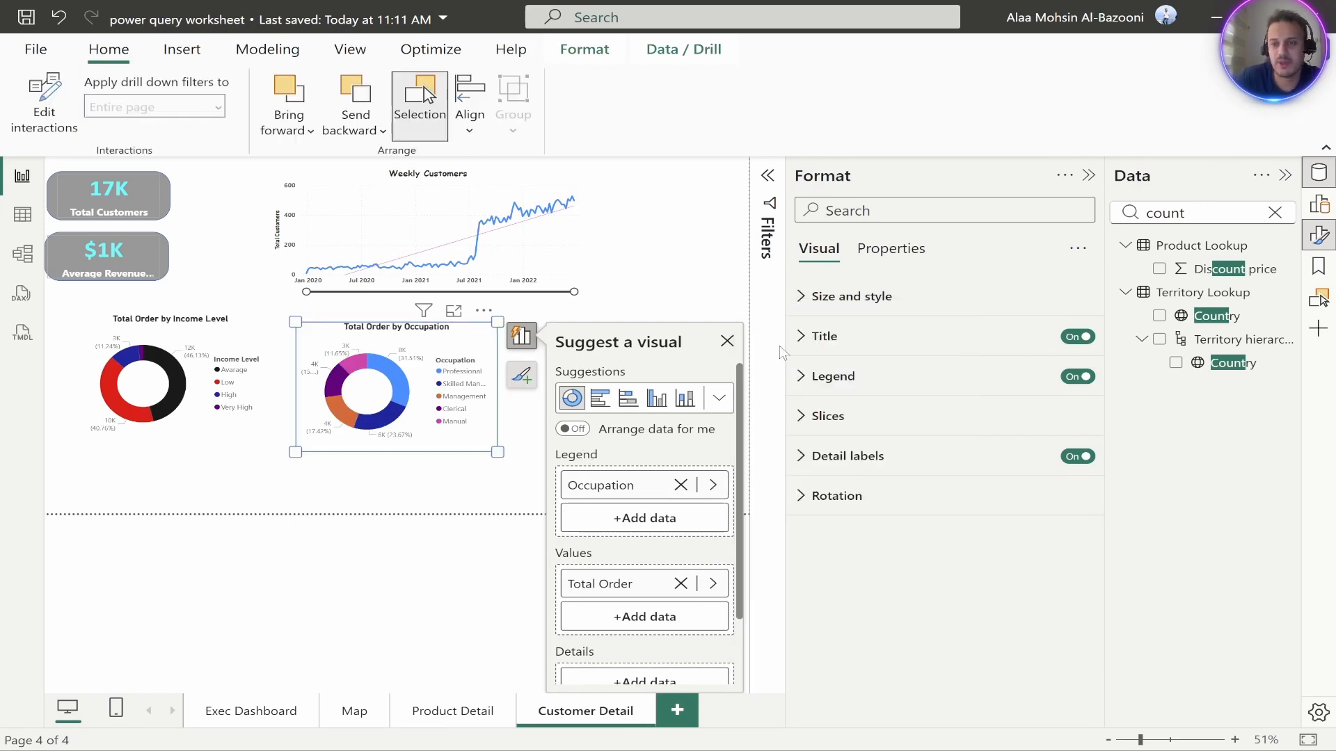
left_click(824, 336)
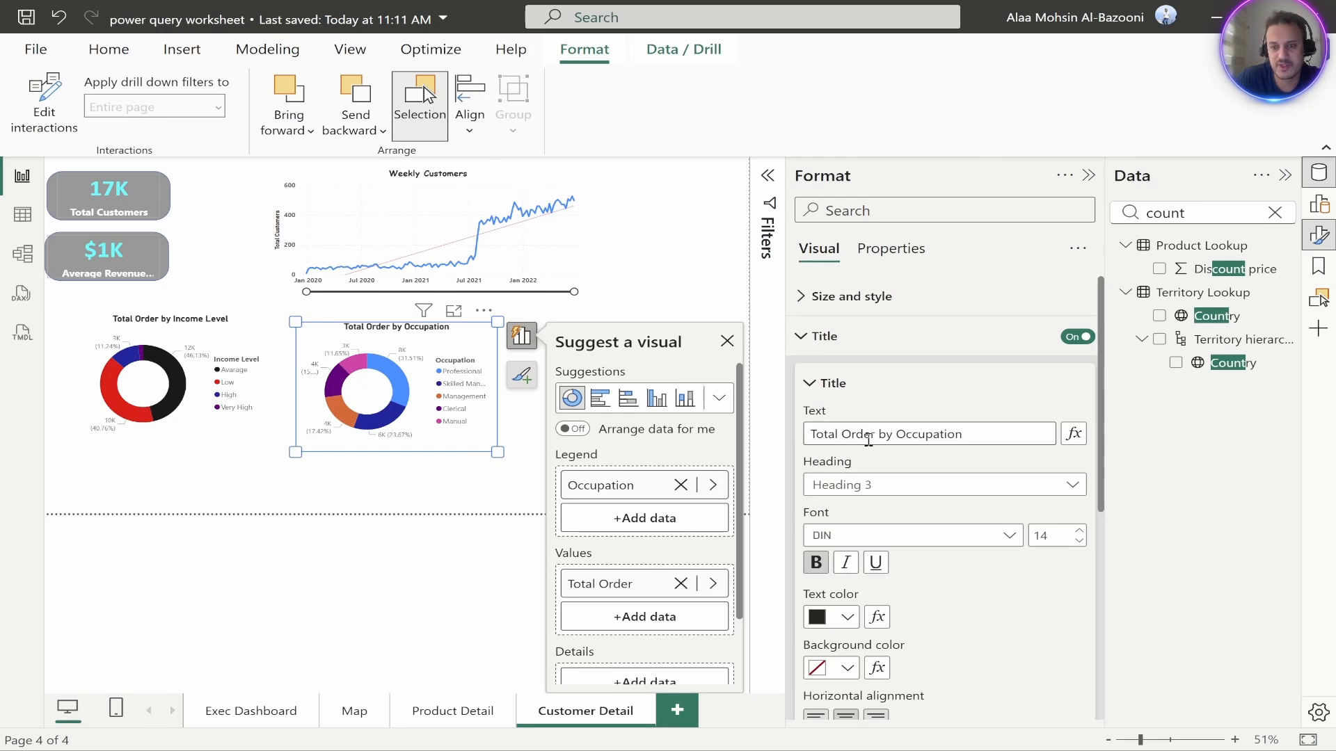
left_click(466, 567)
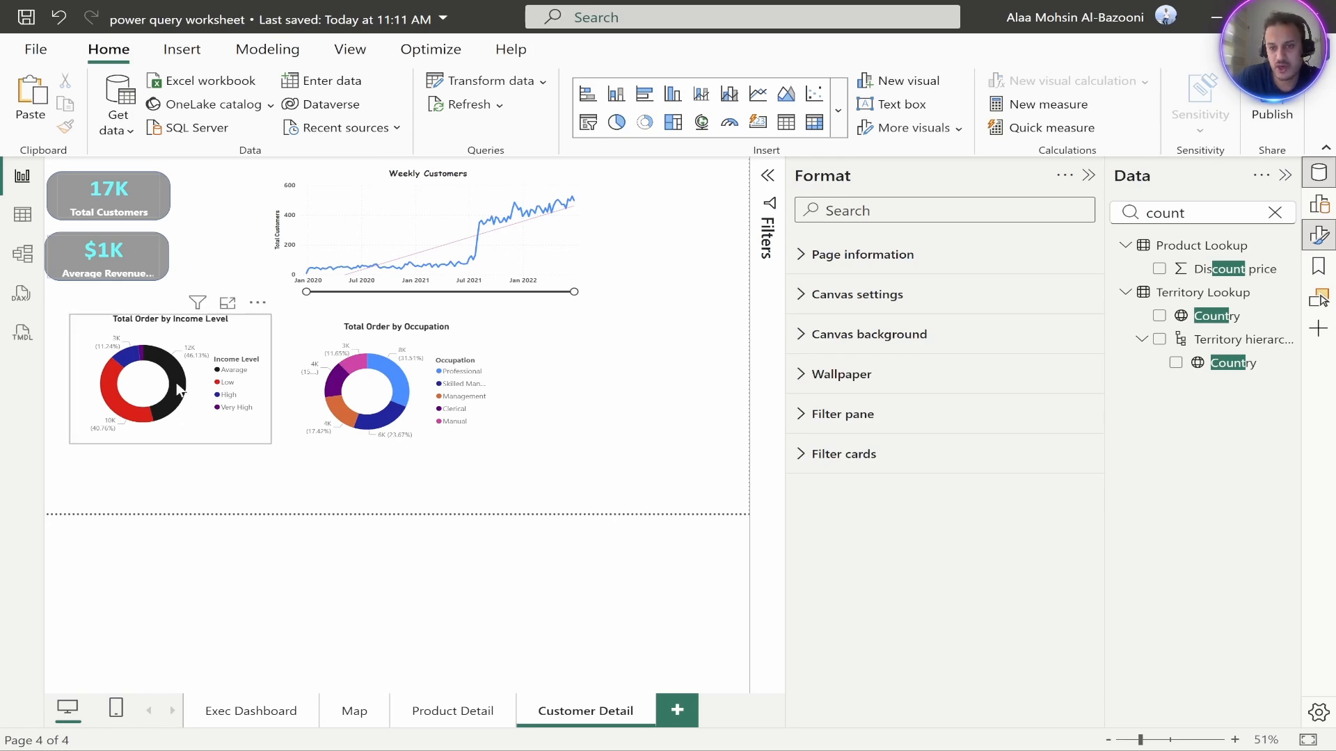
Switch to the Exec Dashboard report page
left_click(260, 713)
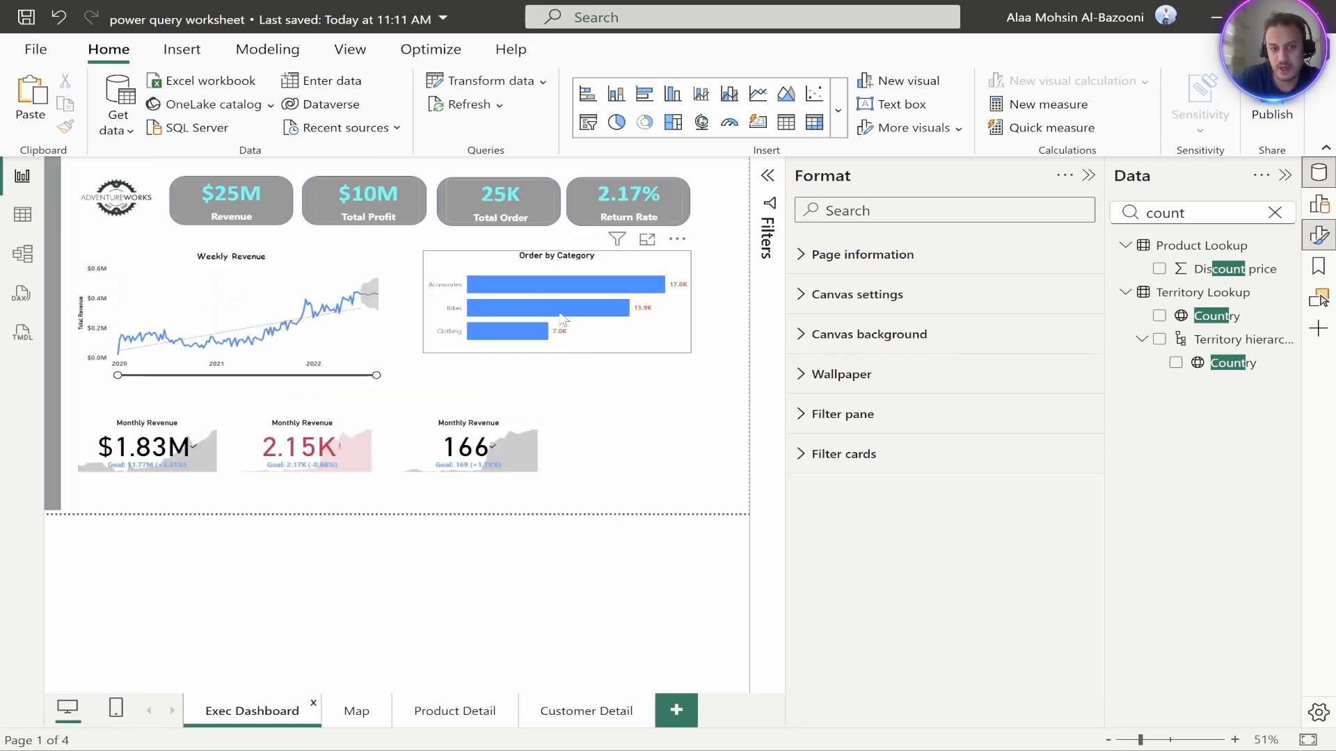